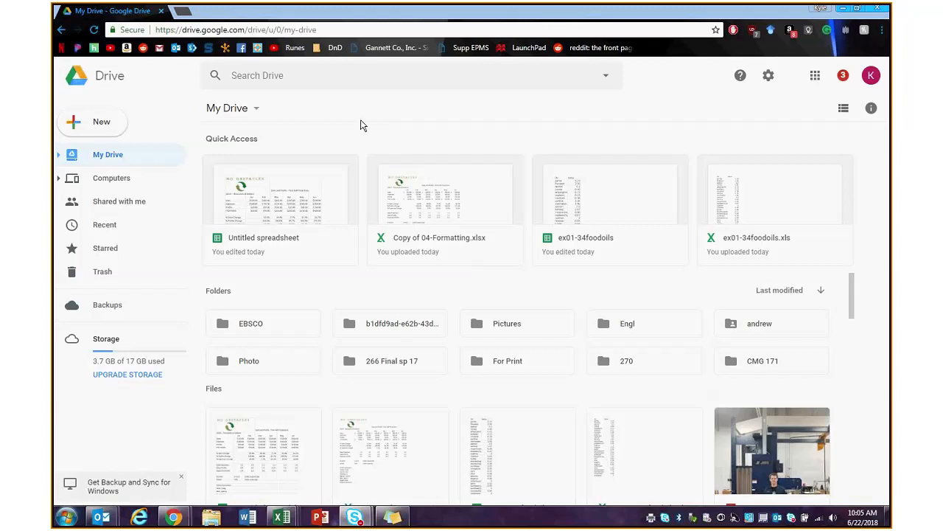
- Check Drive's New menu, then load sheets.google.com in a new browser tab
{"action": "left_click", "coordinate": [102, 129]}
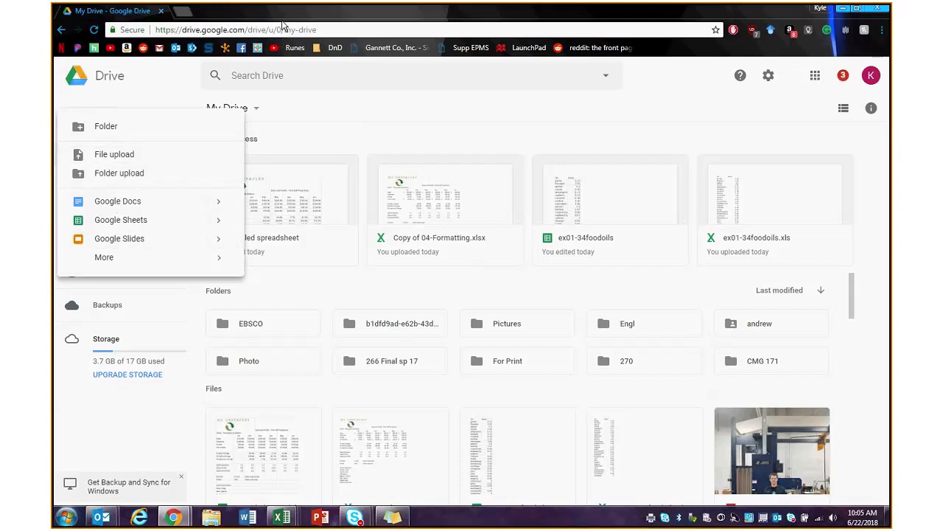
{"action": "left_click", "coordinate": [147, 93]}
{"action": "left_click", "coordinate": [116, 120]}
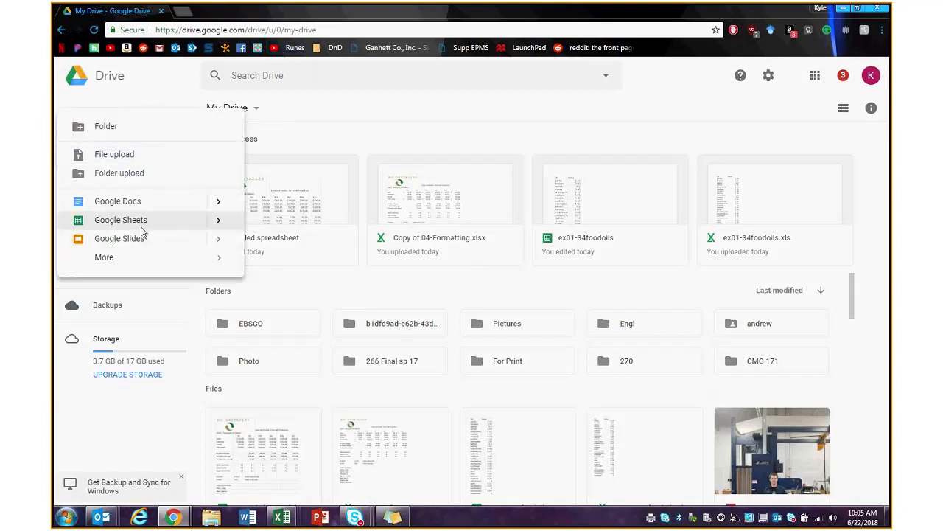
{"action": "left_click", "coordinate": [181, 13]}
{"action": "type", "text": "shee"}
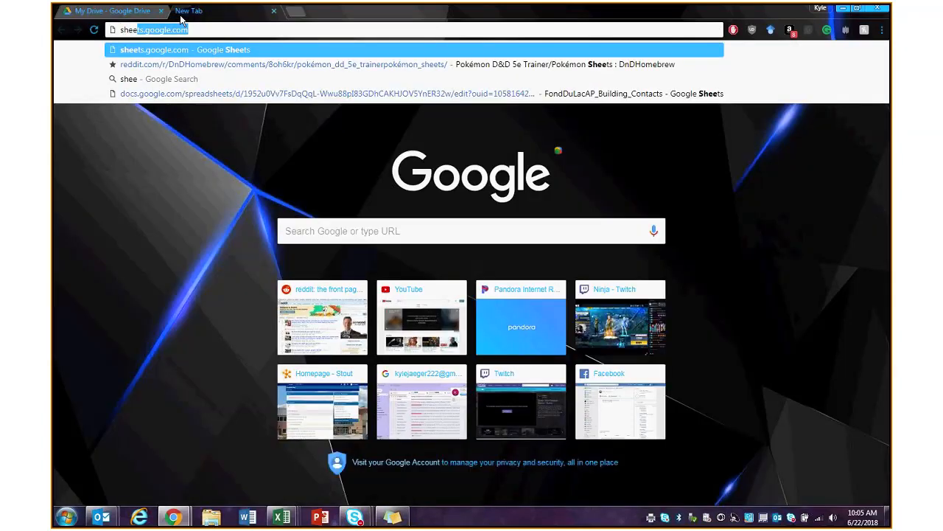
{"action": "key", "text": "Return"}
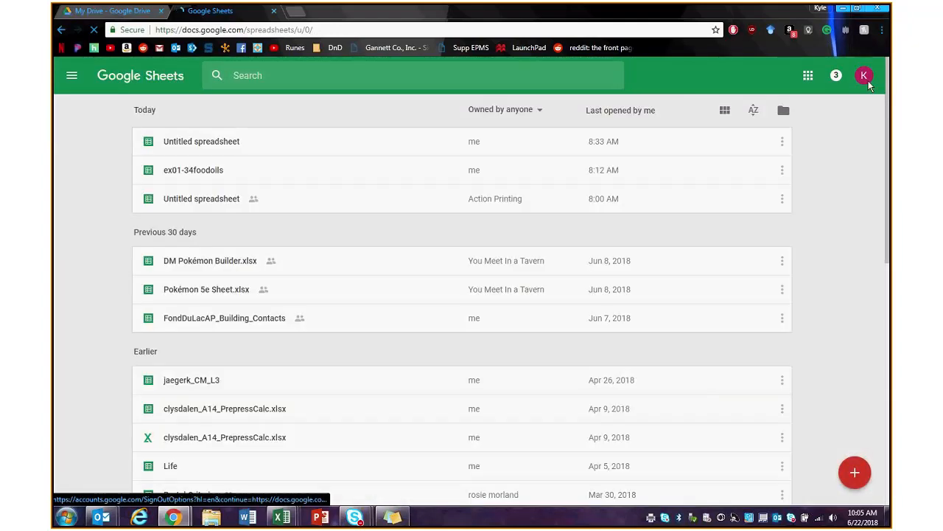
{"action": "left_click", "coordinate": [868, 83]}
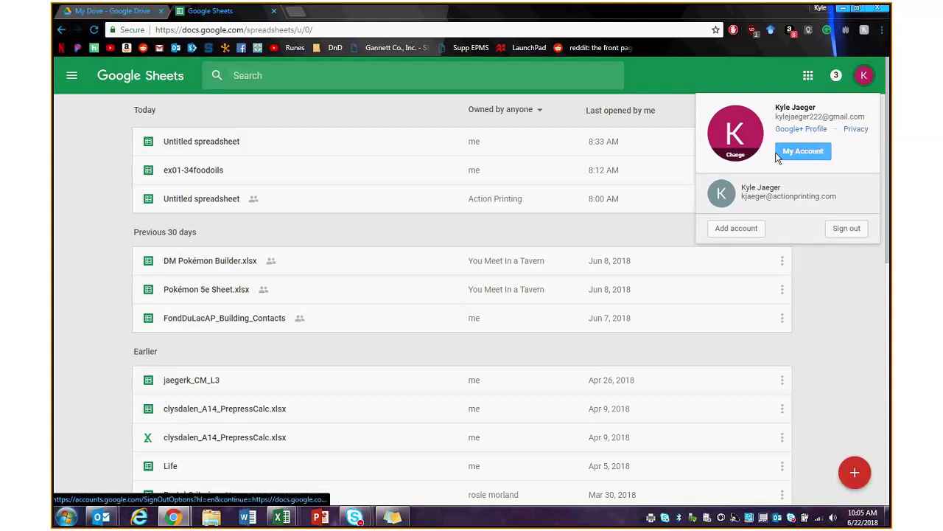
{"action": "left_click", "coordinate": [864, 75]}
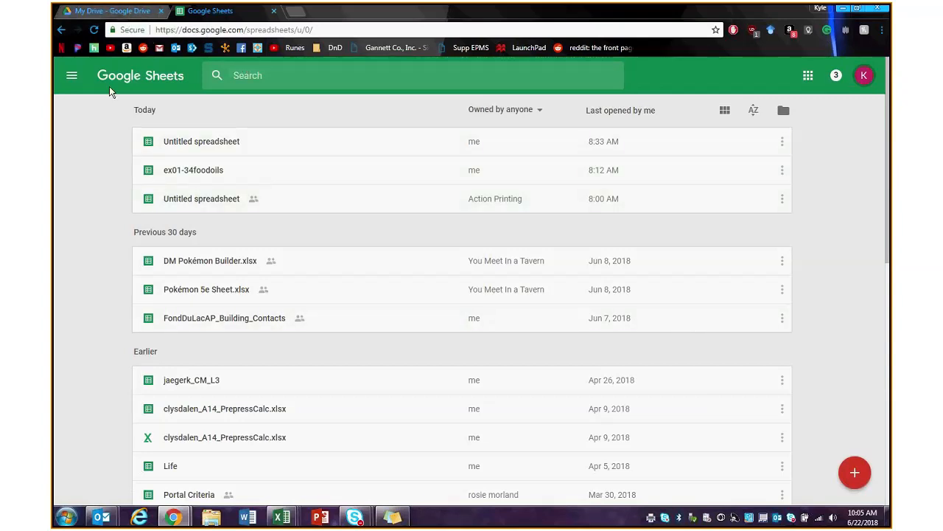
- Create a blank spreadsheet, try Drive's New > Google Sheets, then close the duplicate
{"action": "left_click", "coordinate": [855, 472]}
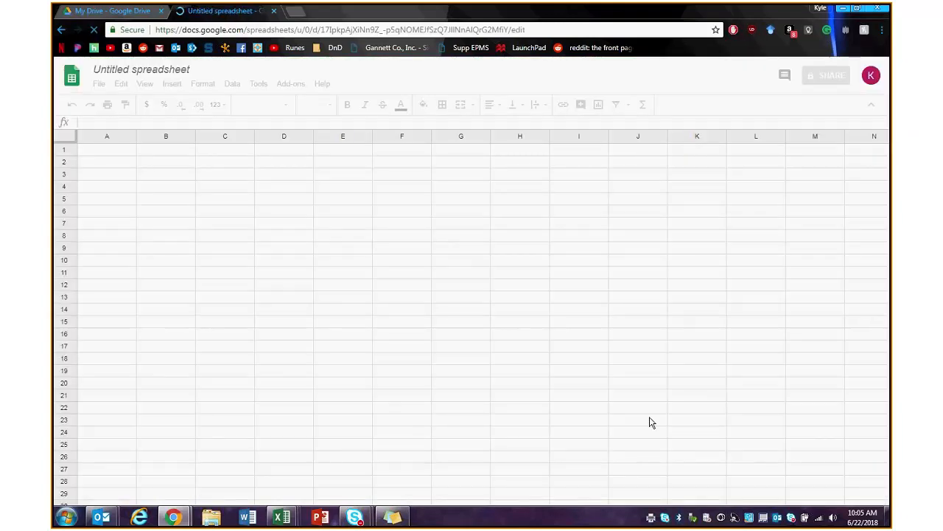
{"action": "left_click", "coordinate": [112, 12]}
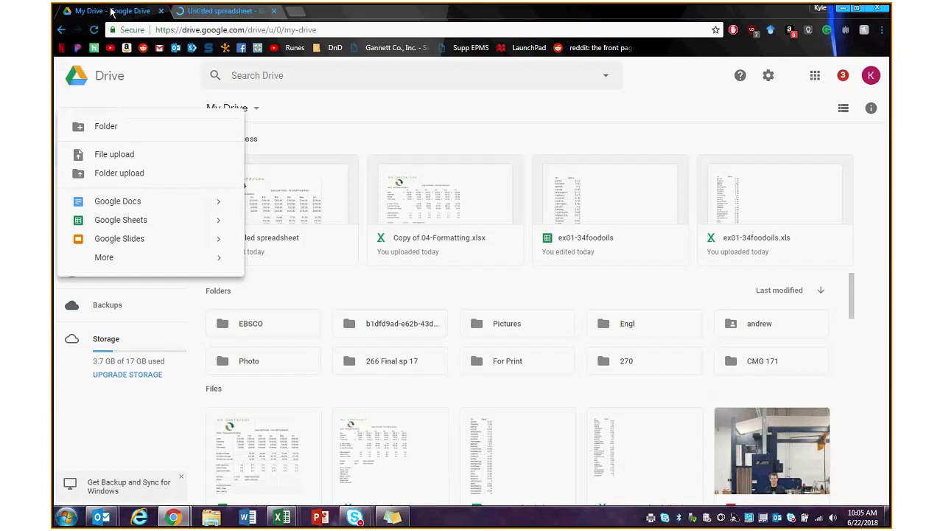
{"action": "left_click", "coordinate": [73, 122]}
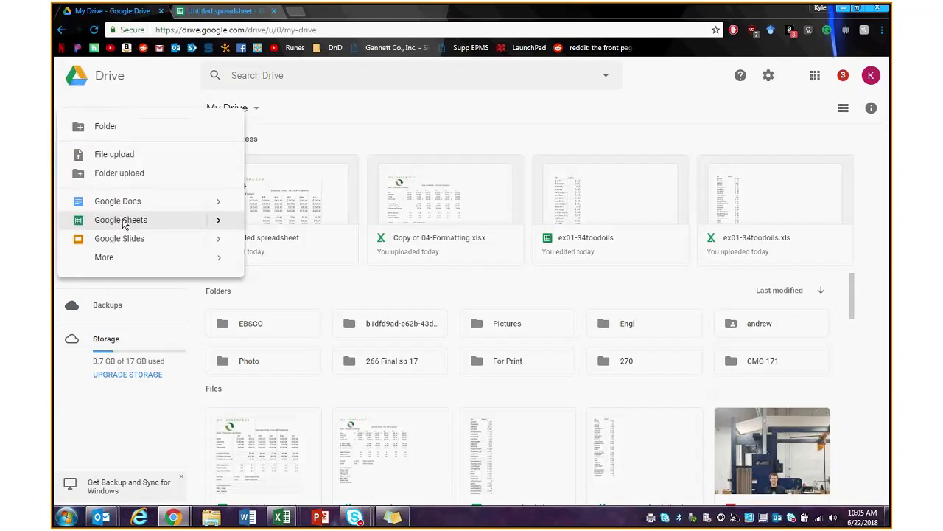
{"action": "left_click", "coordinate": [140, 219]}
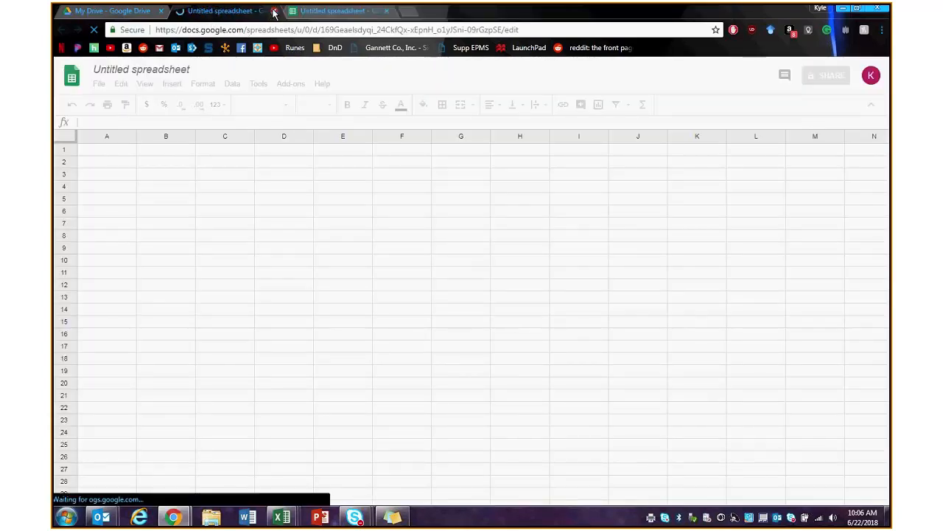
{"action": "left_click", "coordinate": [273, 12]}
{"action": "left_click", "coordinate": [246, 13]}
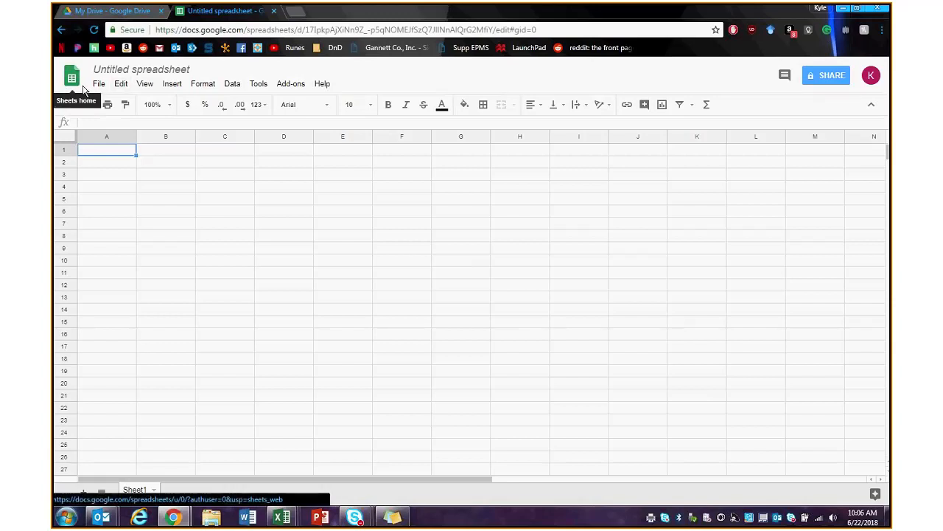
- Start a File > Import and switch to uploading from the computer
{"action": "left_click", "coordinate": [96, 87]}
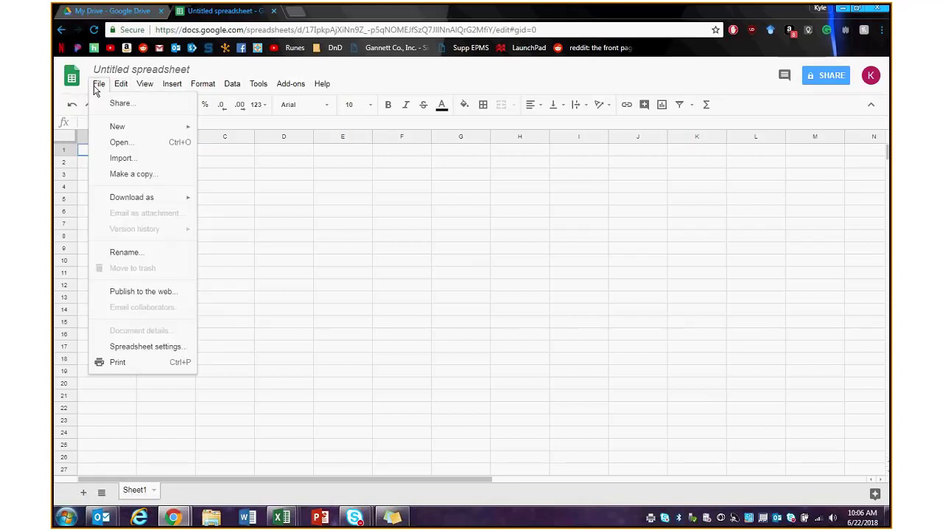
{"action": "left_click", "coordinate": [118, 159]}
{"action": "left_click", "coordinate": [380, 140]}
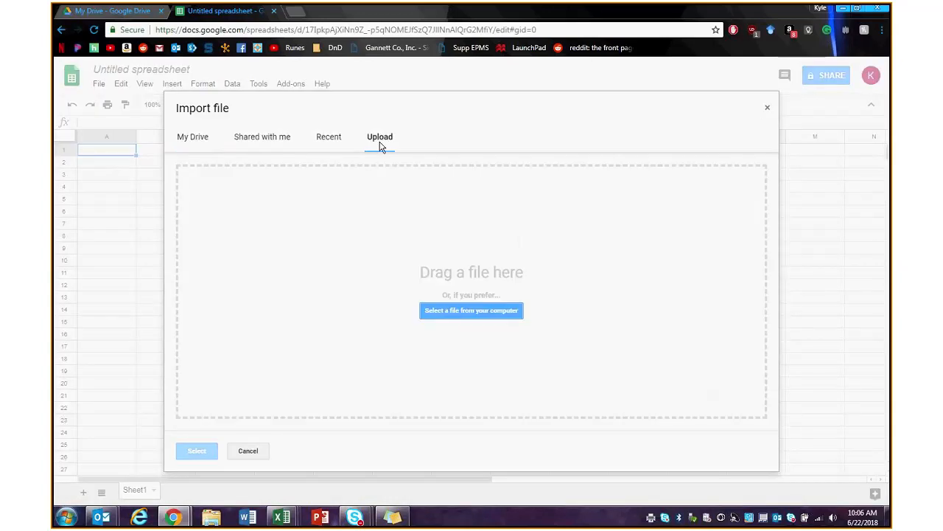
{"action": "left_click", "coordinate": [188, 142]}
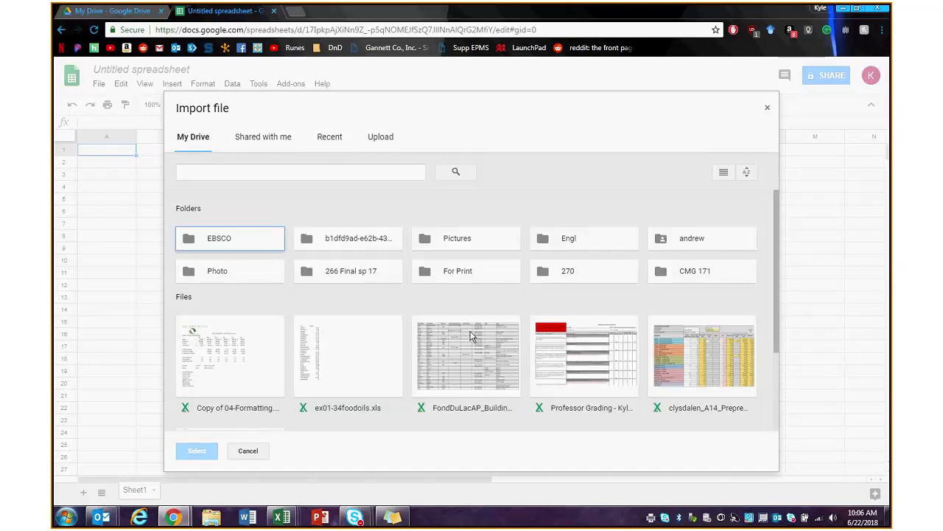
{"action": "left_click", "coordinate": [391, 144]}
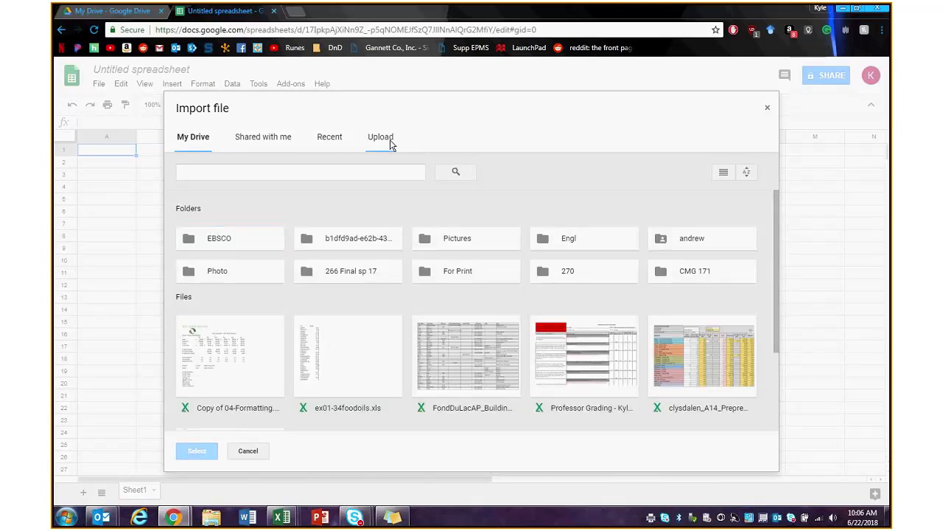
- Choose Copy of 04-Formatting.xlsx from the computer and upload it
{"action": "left_click", "coordinate": [463, 312]}
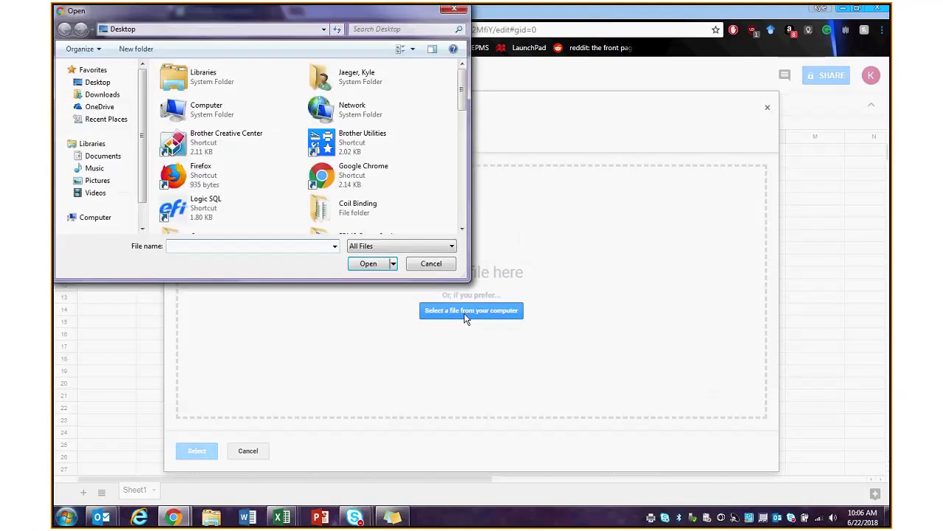
{"action": "scroll", "coordinate": [457, 110], "scroll_direction": "down", "scroll_amount": 5}
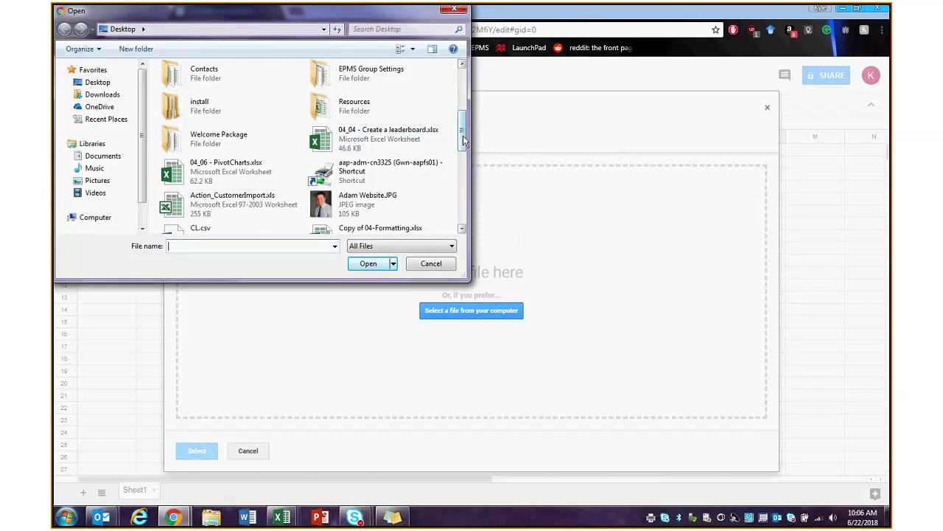
{"action": "mouse_move", "coordinate": [463, 140]}
{"action": "left_mouse_down"}
{"action": "mouse_move", "coordinate": [456, 210]}
{"action": "mouse_move", "coordinate": [455, 142]}
{"action": "left_mouse_up"}
{"action": "left_click", "coordinate": [290, 174]}
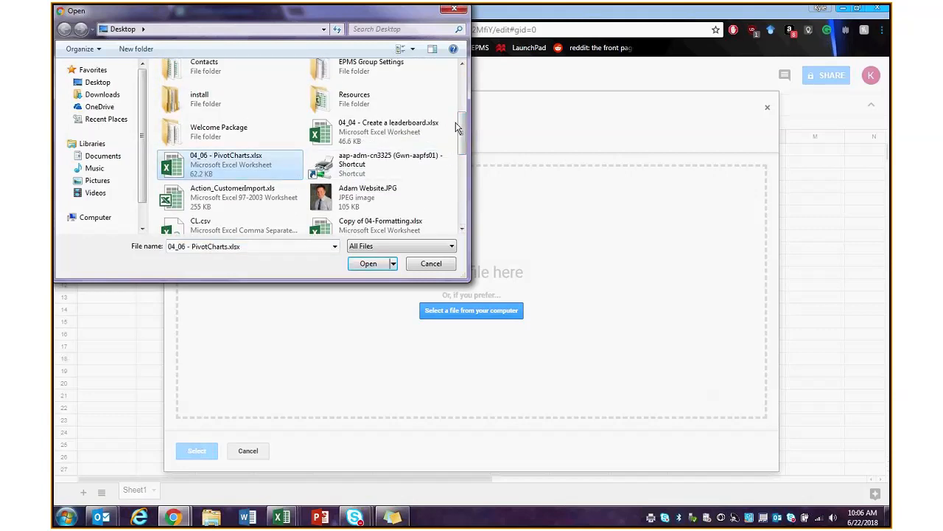
{"action": "left_click_drag", "start_coordinate": [458, 127], "coordinate": [463, 146]}
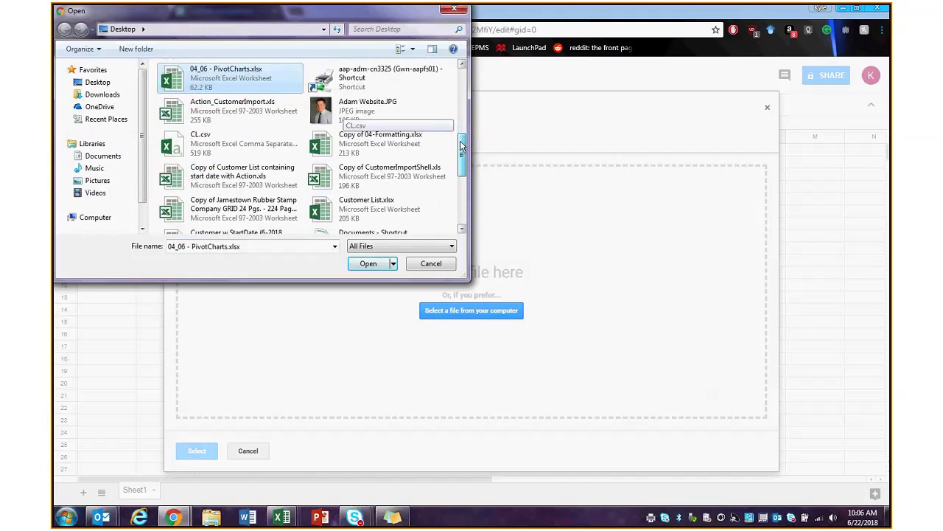
{"action": "left_click", "coordinate": [378, 143]}
{"action": "left_click", "coordinate": [362, 262]}
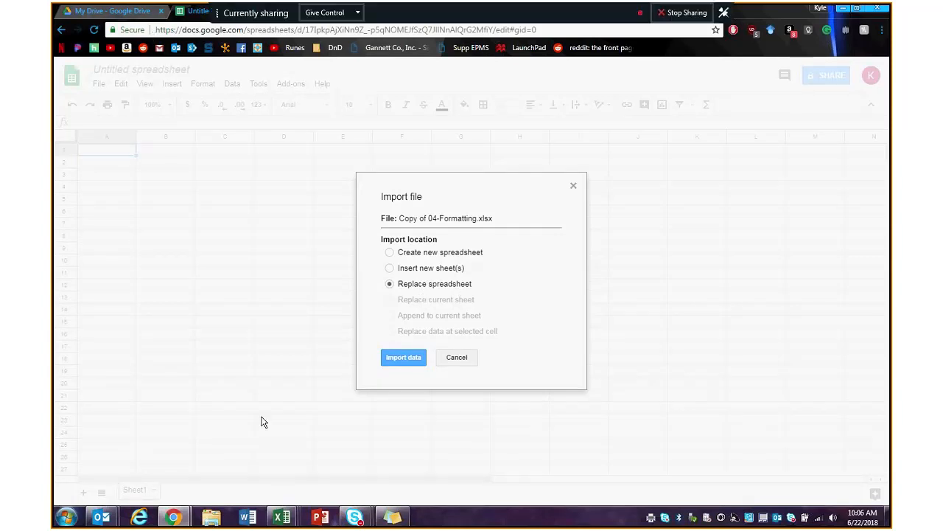
- Import with Replace spreadsheet, loading tabs such as Fonts, Borders, Numeric and Shapes
{"action": "left_click", "coordinate": [398, 363]}
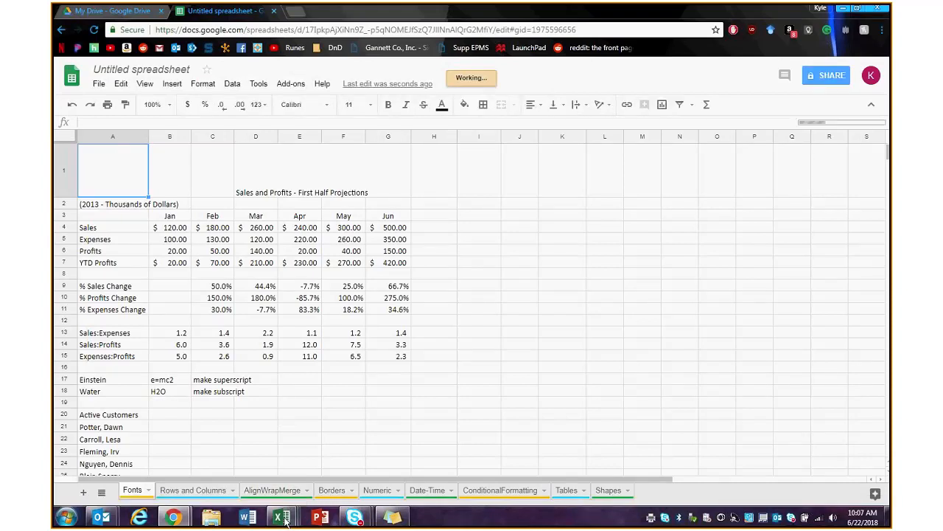
{"action": "mouse_move", "coordinate": [280, 516]}
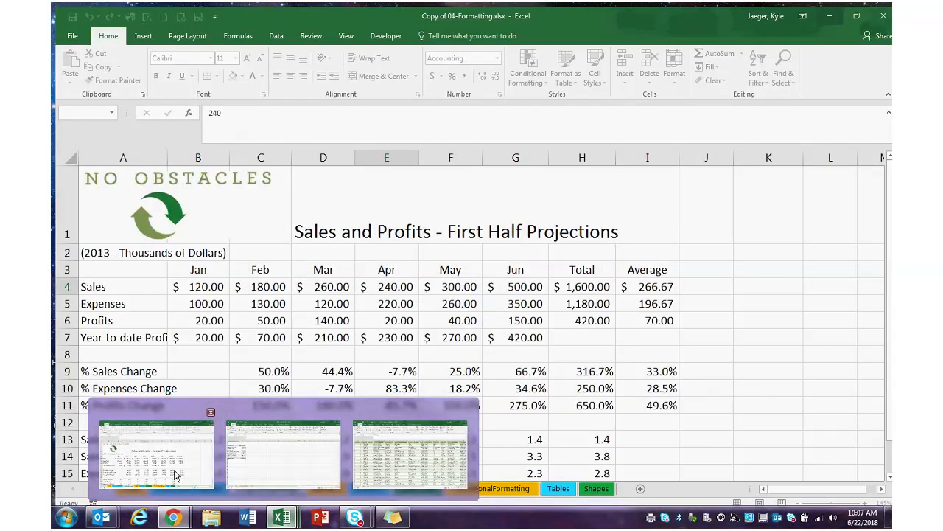
{"action": "left_click", "coordinate": [177, 475]}
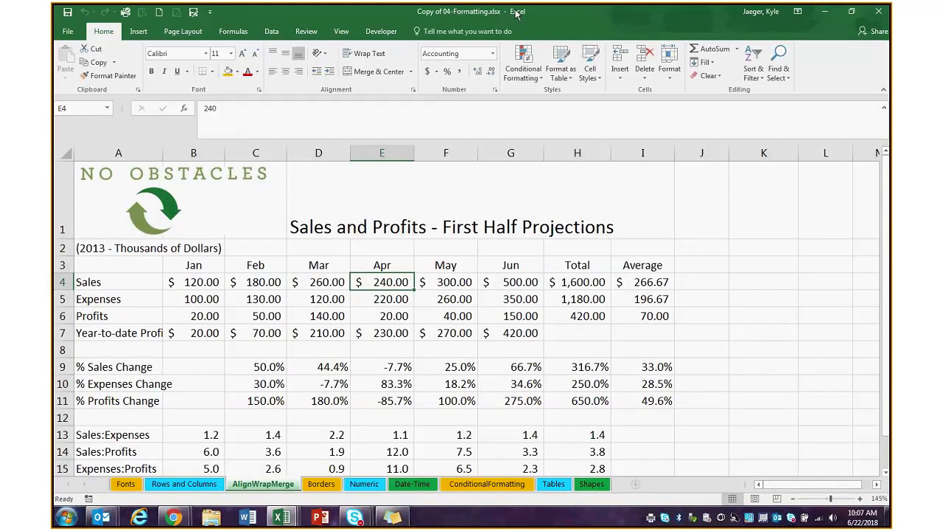
{"action": "left_click_drag", "start_coordinate": [516, 12], "coordinate": [658, 17]}
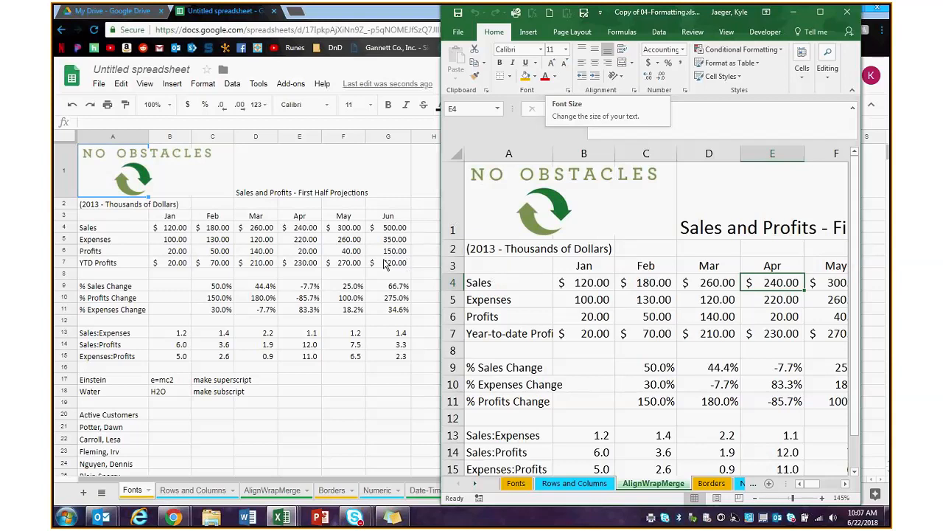
{"action": "left_click", "coordinate": [173, 227]}
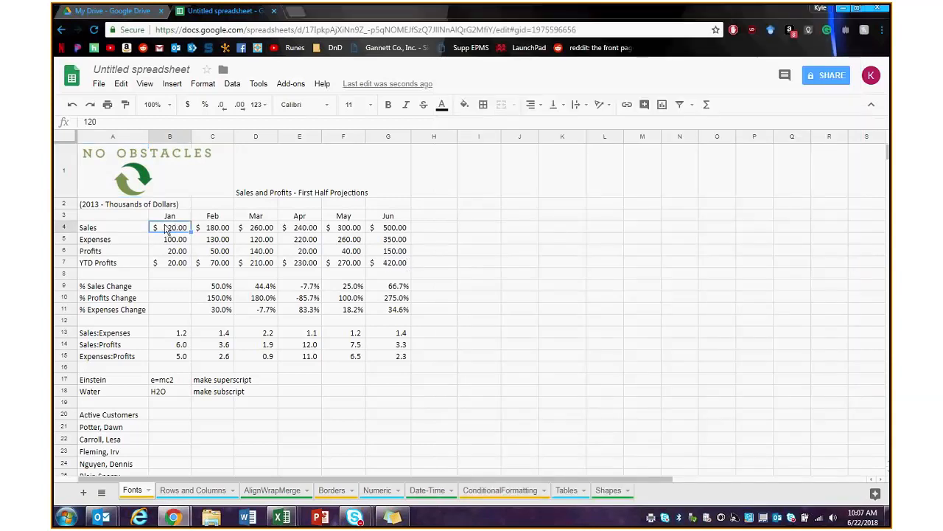
{"action": "left_click_drag", "start_coordinate": [179, 229], "coordinate": [382, 231]}
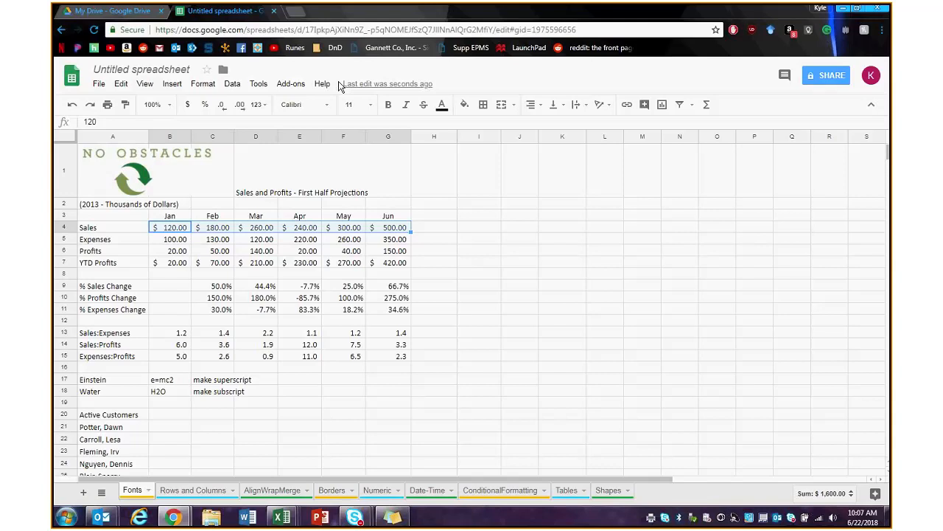
{"action": "left_click", "coordinate": [204, 87]}
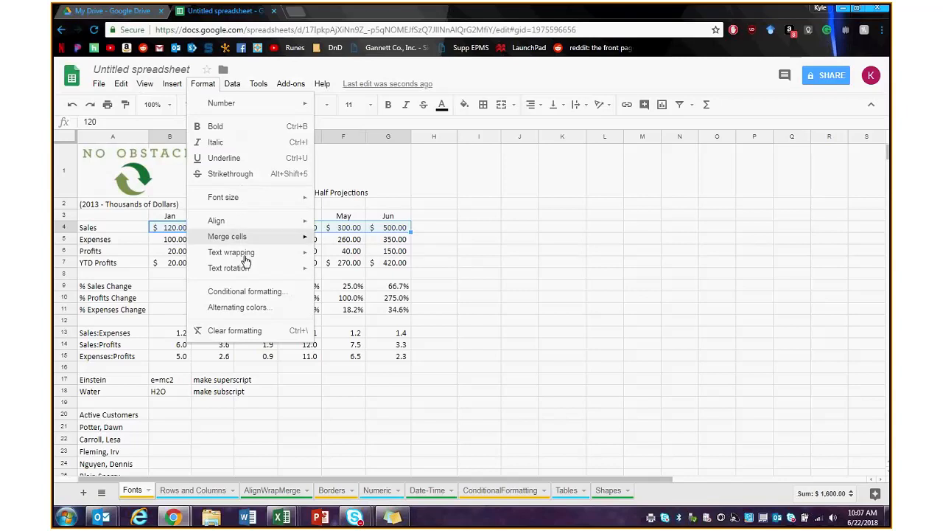
{"action": "left_click", "coordinate": [273, 310]}
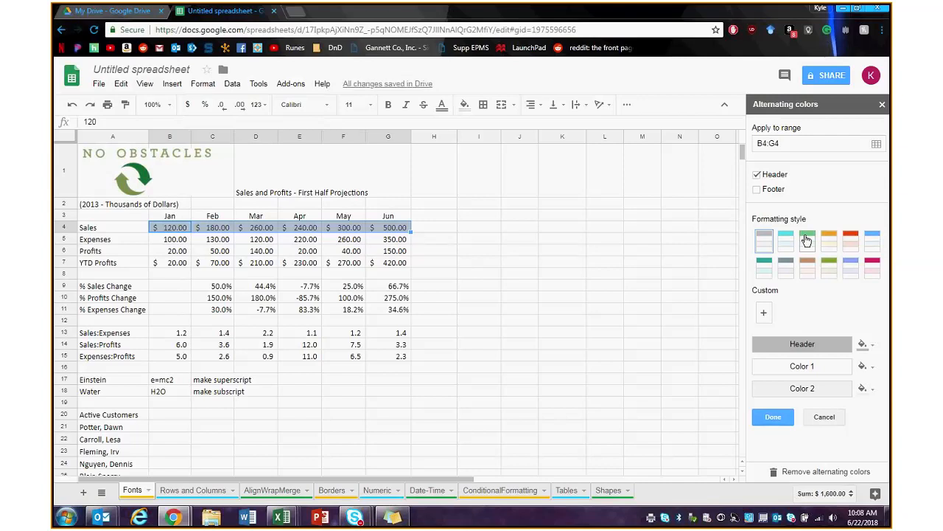
{"action": "left_click", "coordinate": [806, 240]}
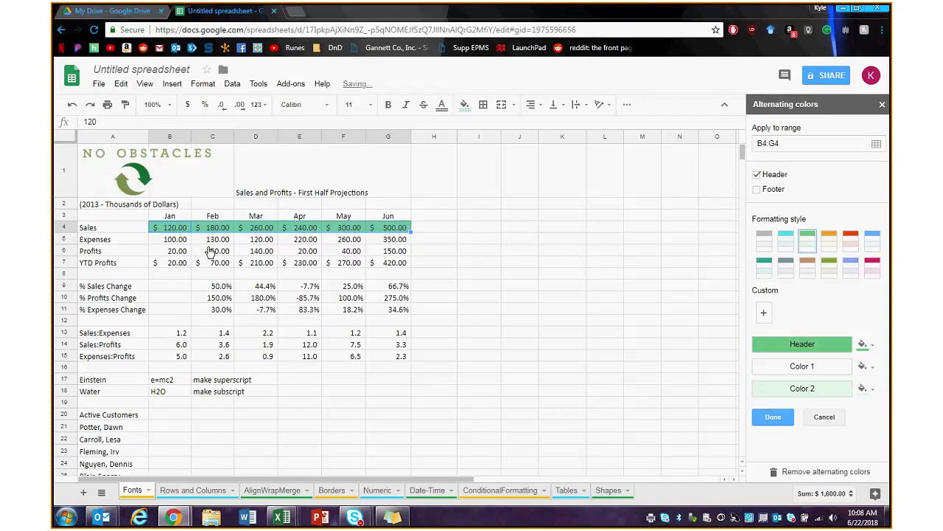
{"action": "left_click", "coordinate": [824, 419]}
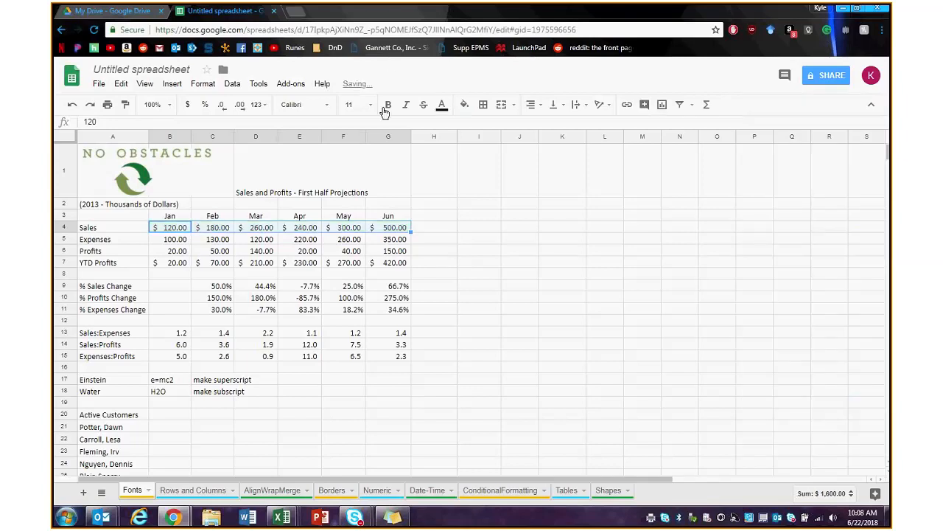
{"action": "left_click", "coordinate": [219, 266]}
{"action": "left_click_drag", "start_coordinate": [170, 228], "coordinate": [392, 267]}
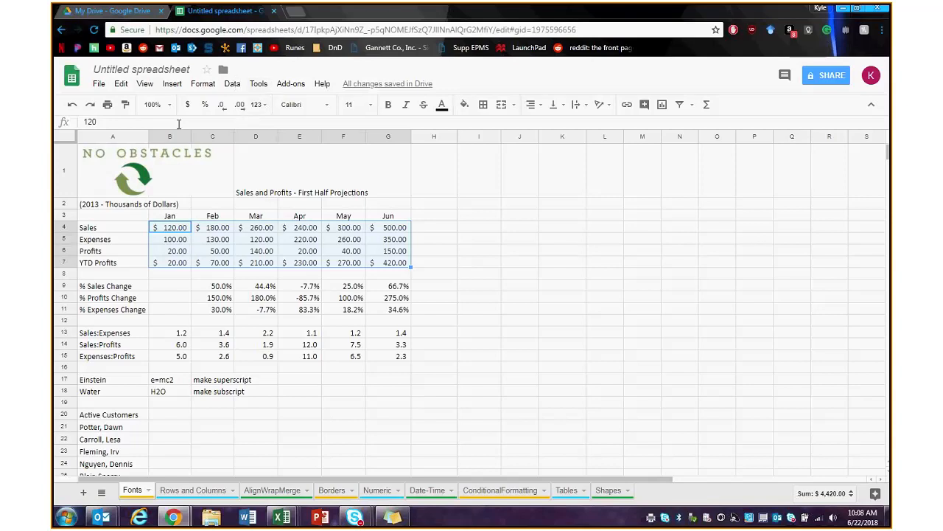
{"action": "left_click", "coordinate": [205, 105]}
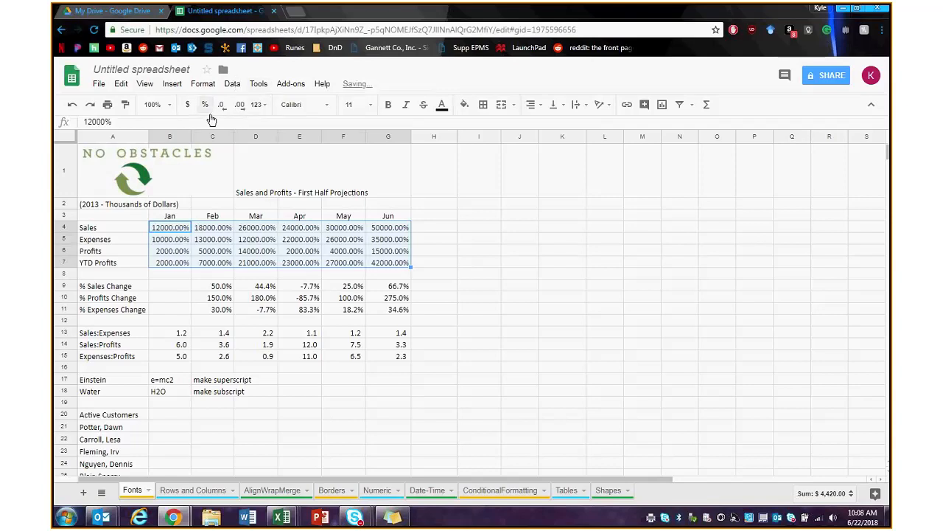
{"action": "left_click", "coordinate": [188, 106]}
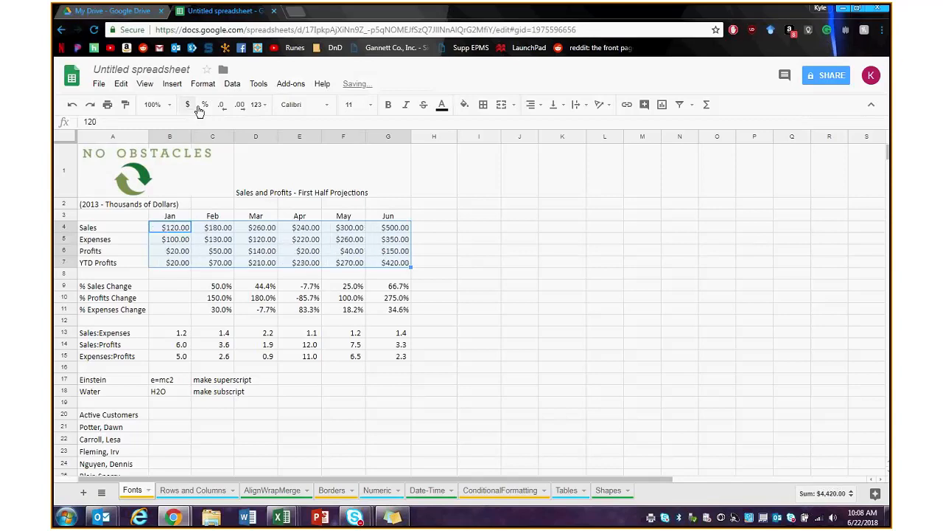
{"action": "left_click", "coordinate": [240, 105]}
{"action": "left_click", "coordinate": [227, 109]}
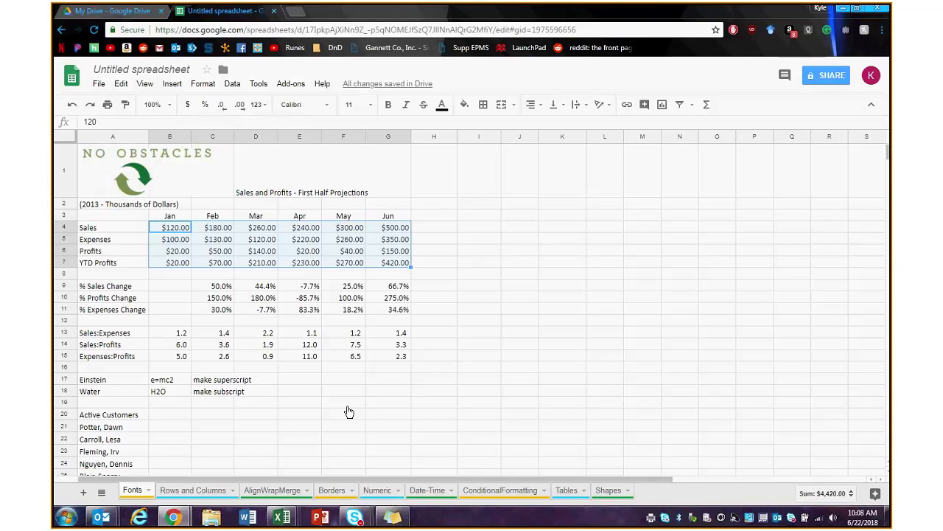
{"action": "left_click", "coordinate": [365, 333]}
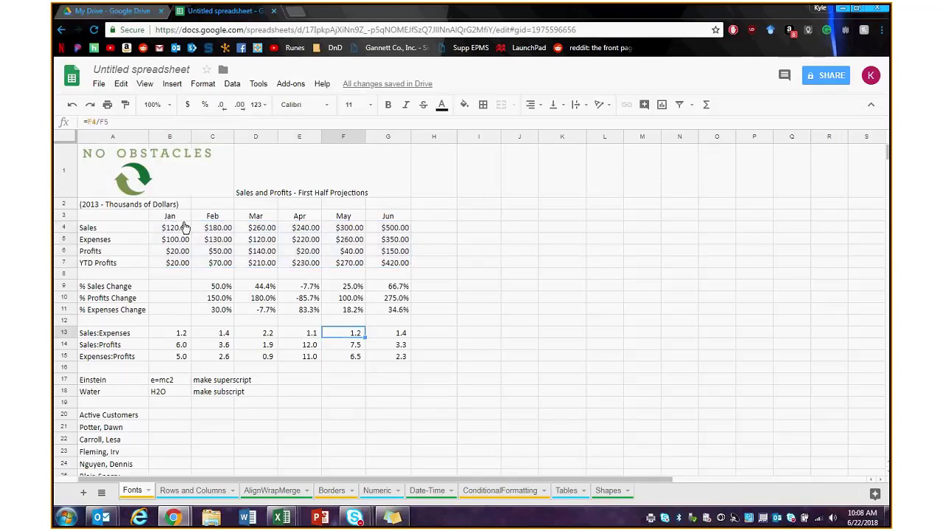
- Look through File > Download as without downloading, then start sharing the spreadsheet
{"action": "left_click", "coordinate": [101, 85]}
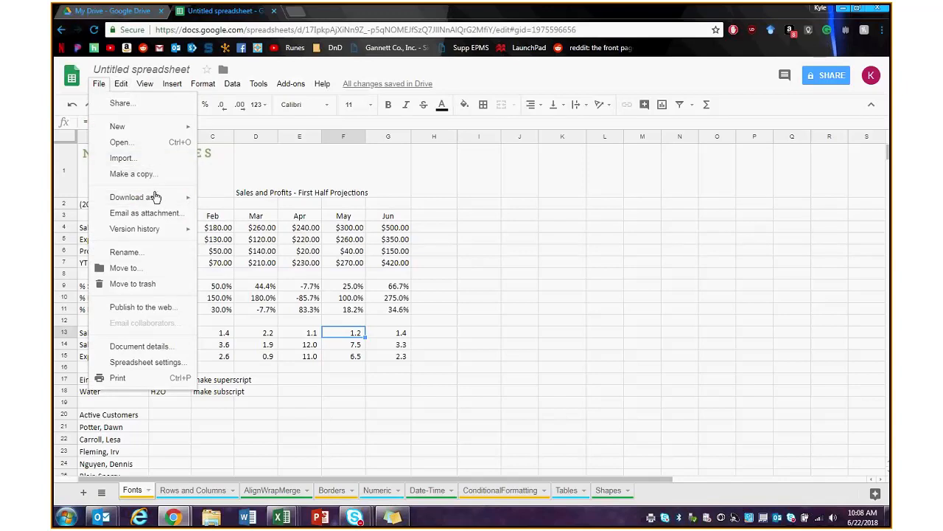
{"action": "mouse_move", "coordinate": [154, 196]}
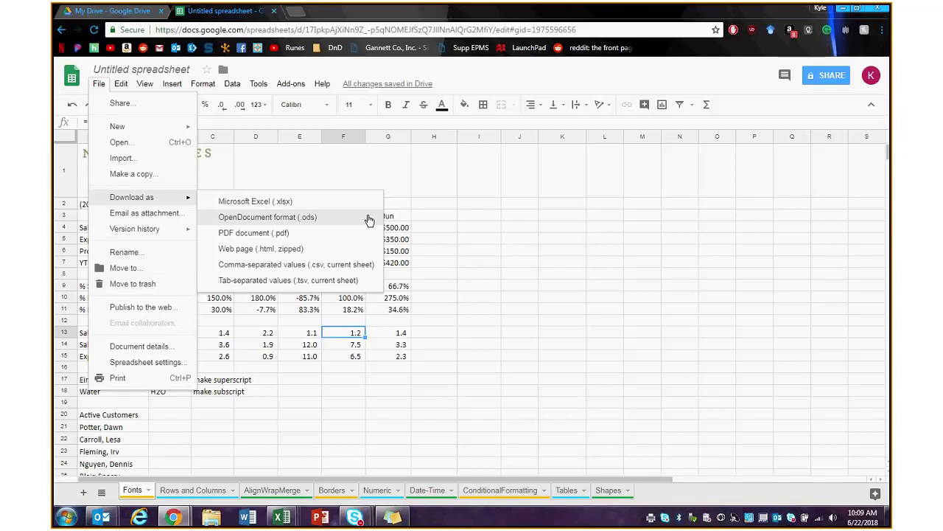
{"action": "left_click", "coordinate": [476, 184]}
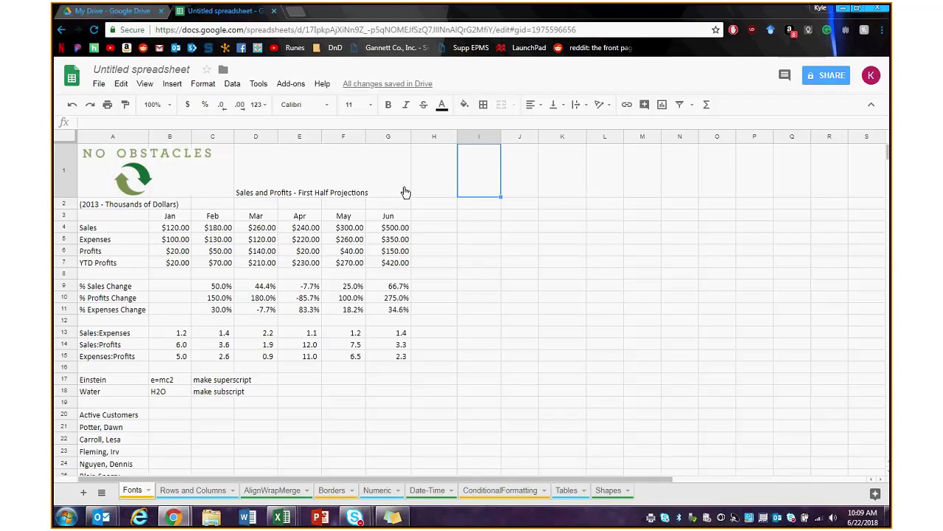
{"action": "left_click", "coordinate": [817, 81]}
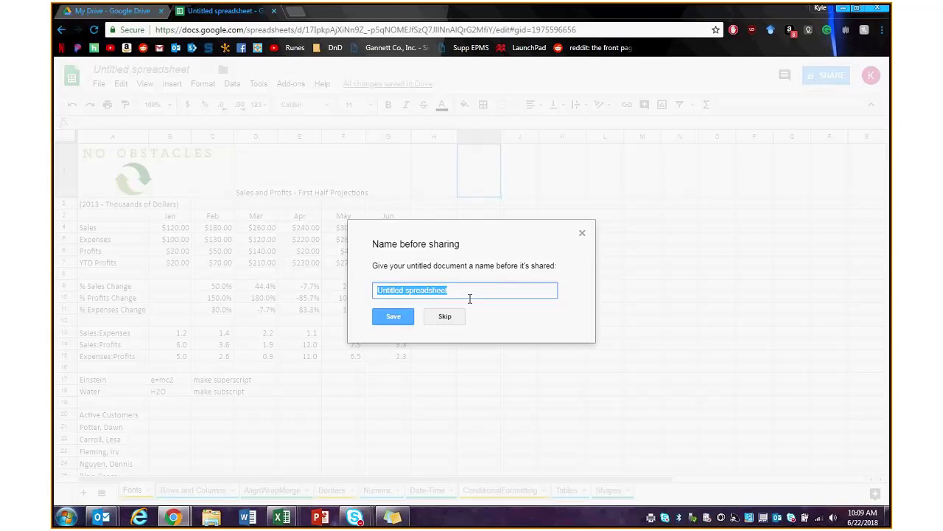
- Name the spreadsheet 'Test' and begin adding people to share with
{"action": "type", "text": "Test"}
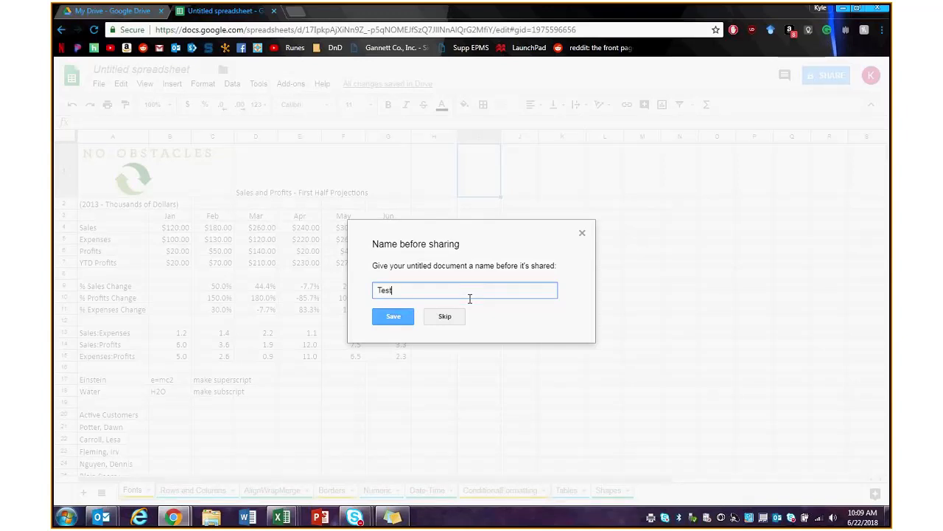
{"action": "key", "text": "Return"}
{"action": "left_click", "coordinate": [601, 277]}
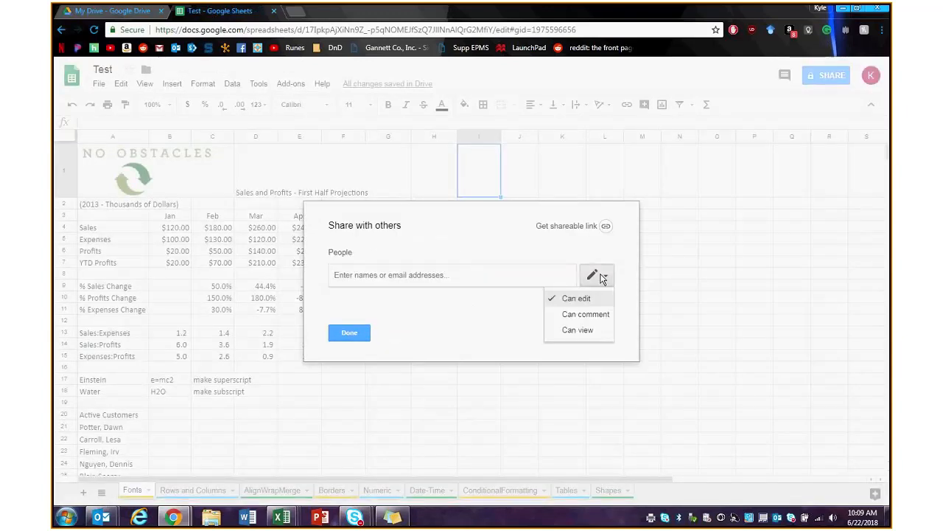
{"action": "left_click", "coordinate": [391, 274]}
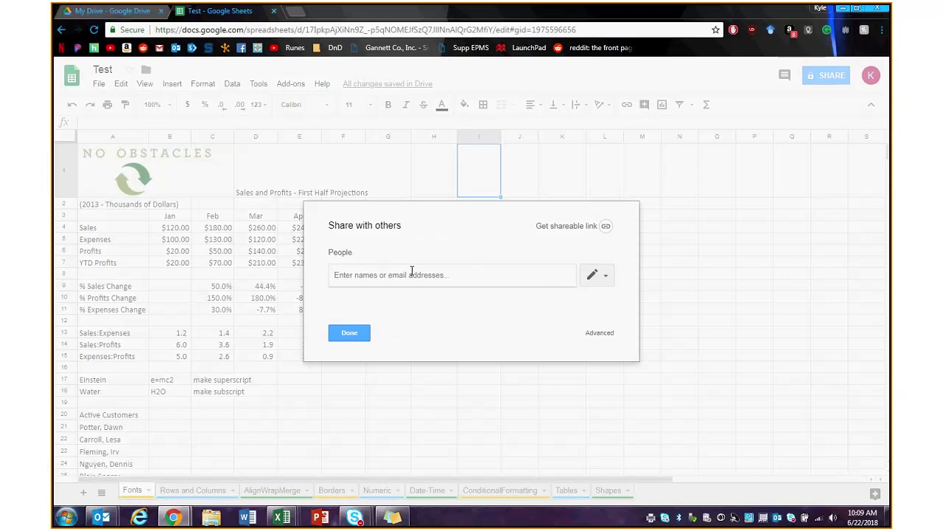
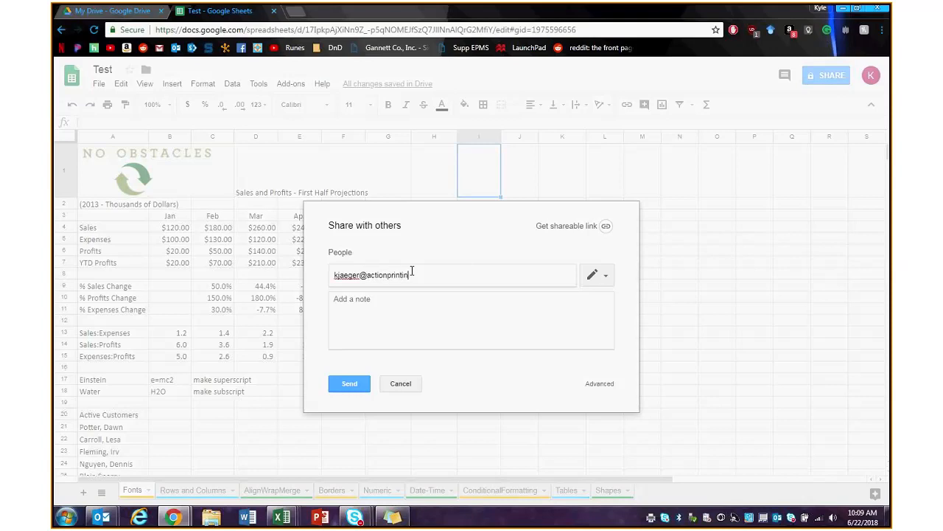
- Enter the collaborator's e-mail address and give them Can view permission
{"action": "key", "text": "ctrl+a"}
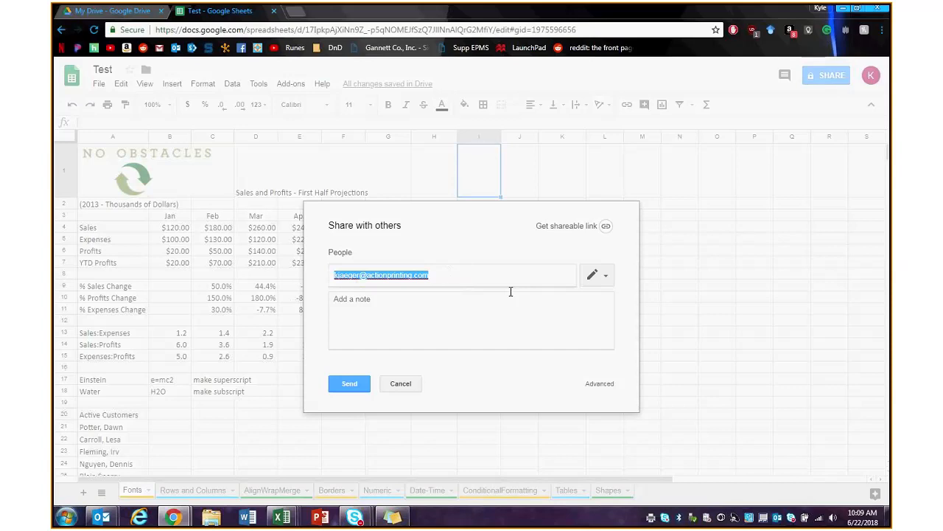
{"action": "left_click", "coordinate": [601, 276]}
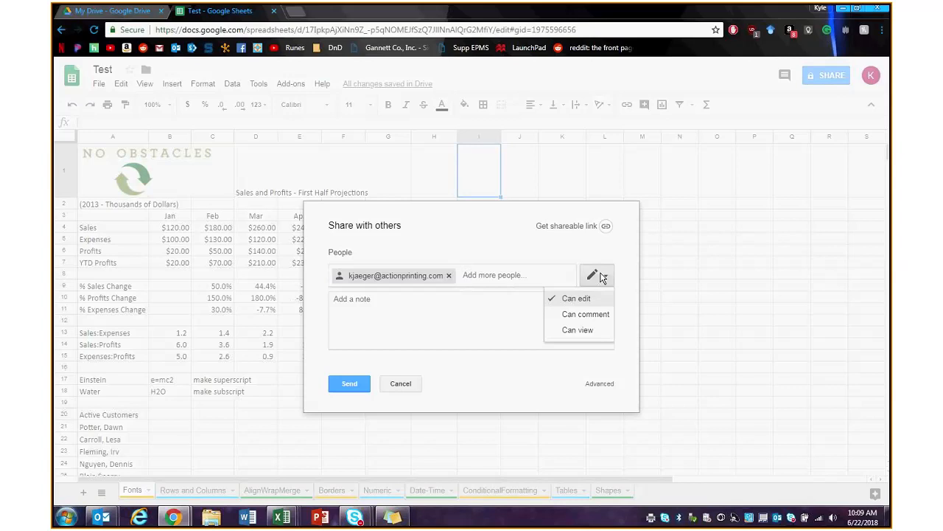
{"action": "left_click", "coordinate": [591, 331]}
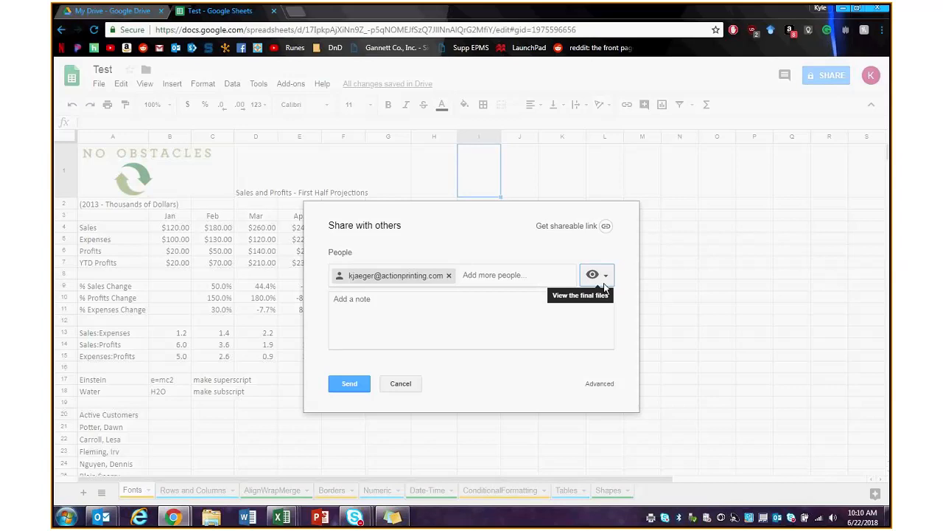
{"action": "left_click", "coordinate": [604, 286]}
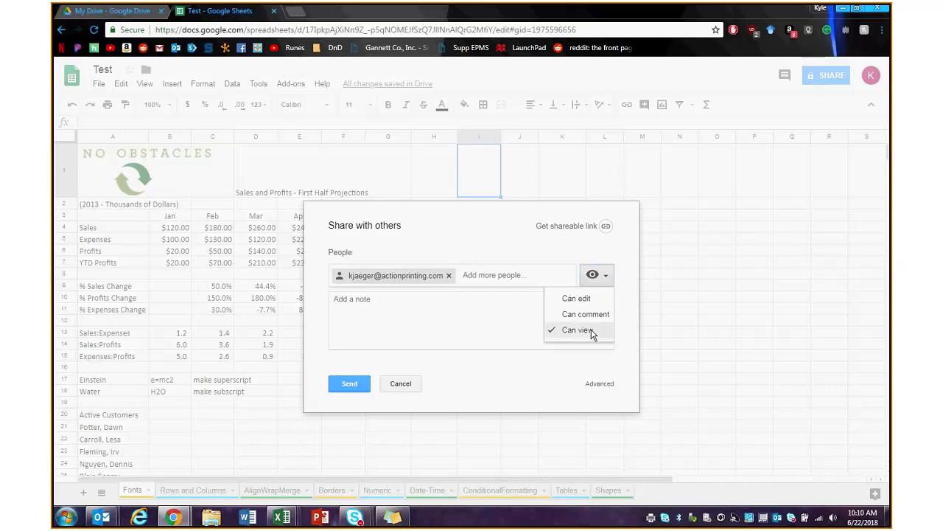
{"action": "left_click", "coordinate": [590, 331]}
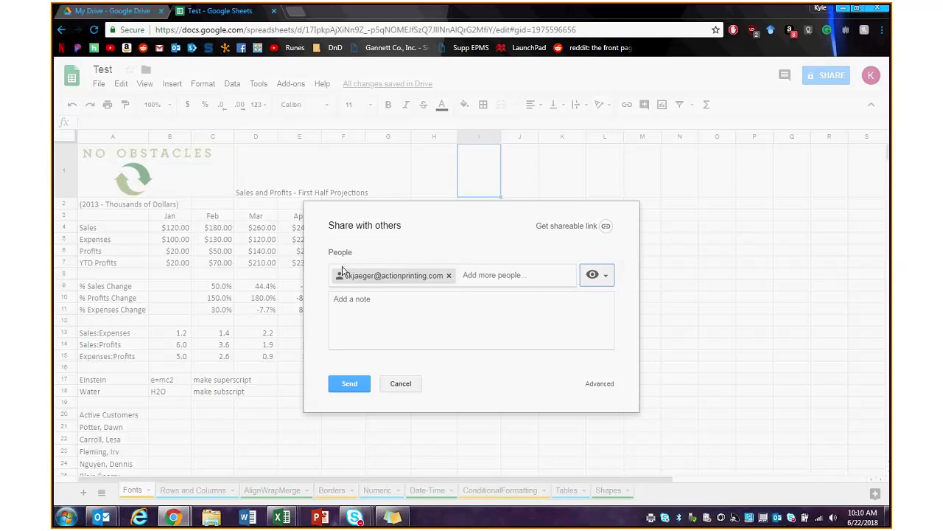
{"action": "left_click", "coordinate": [594, 275]}
- Create a shareable link with 'can view' access and open the Advanced sharing settings
{"action": "left_click", "coordinate": [595, 275]}
{"action": "left_click", "coordinate": [605, 227]}
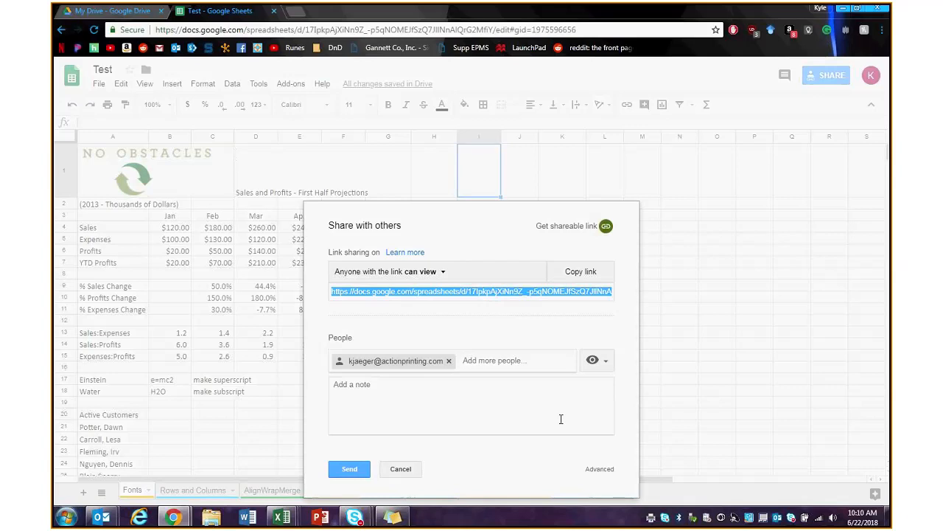
{"action": "left_click", "coordinate": [445, 274]}
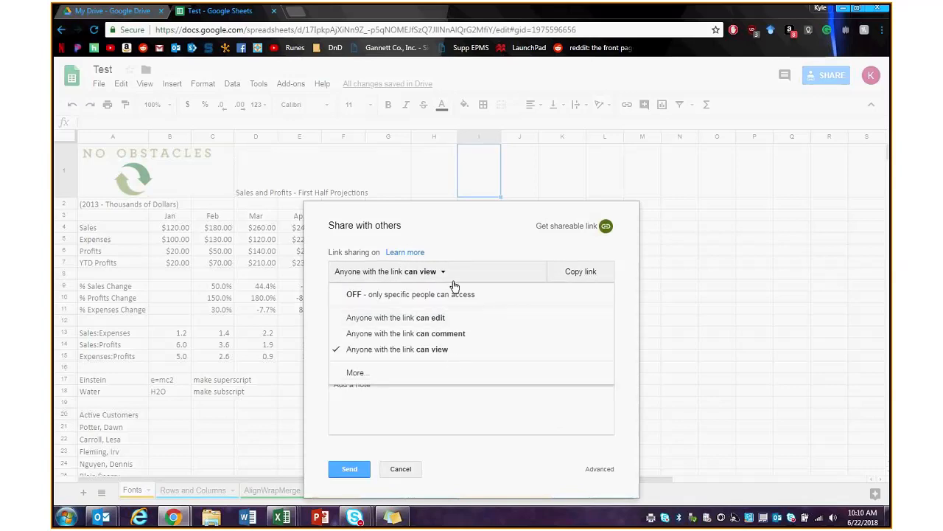
{"action": "left_click", "coordinate": [447, 276]}
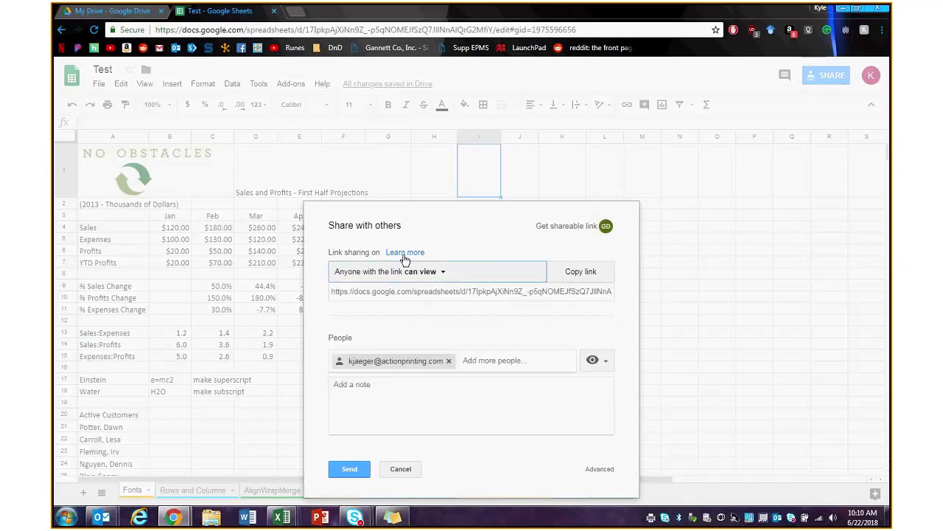
{"action": "left_click", "coordinate": [603, 469]}
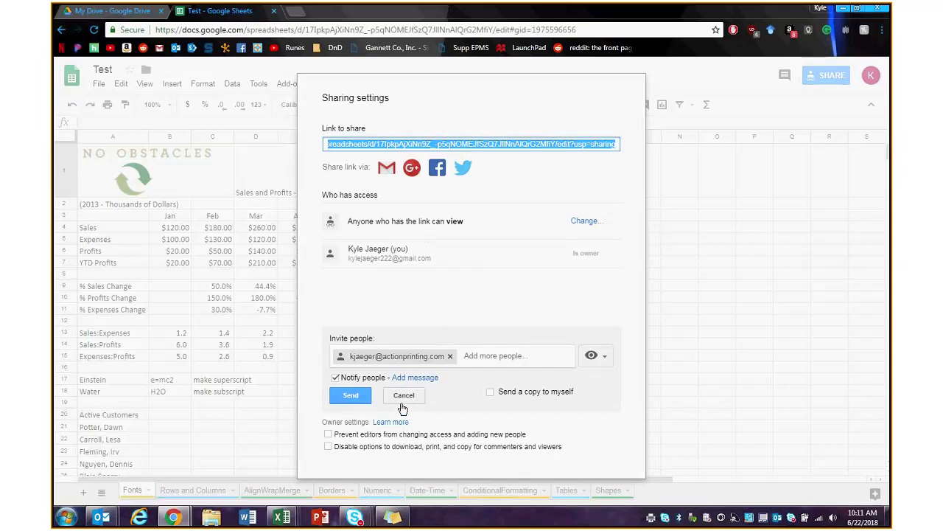
- Cancel the pending e-mail invite, select the share link, and close with Done
{"action": "left_click", "coordinate": [403, 396]}
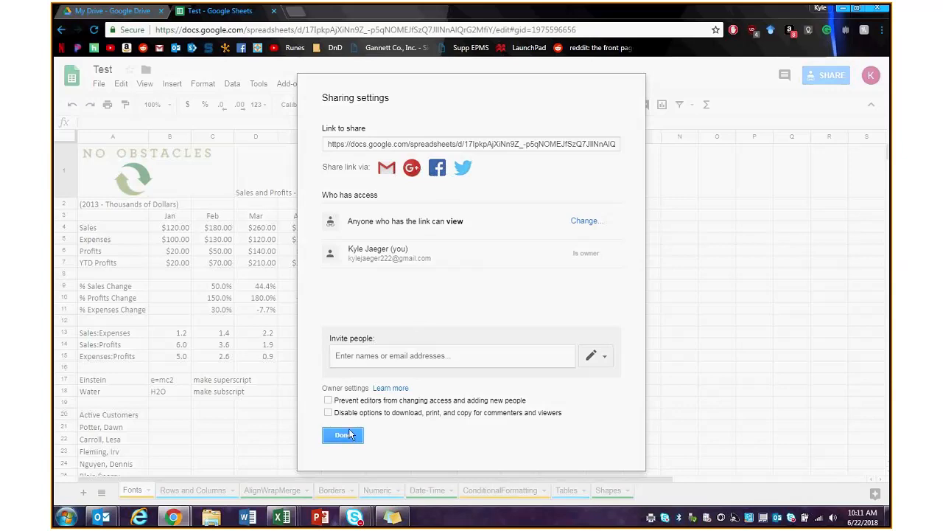
{"action": "left_click", "coordinate": [399, 145]}
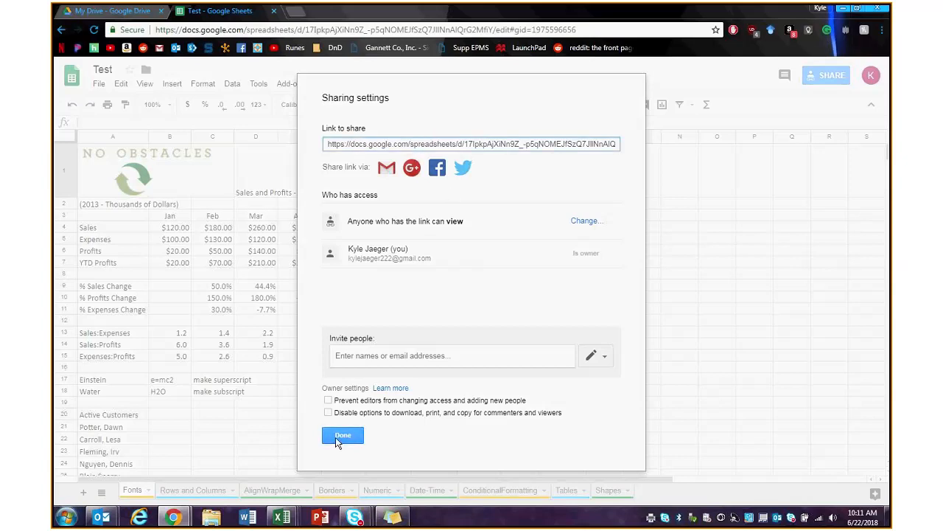
{"action": "left_click", "coordinate": [340, 438]}
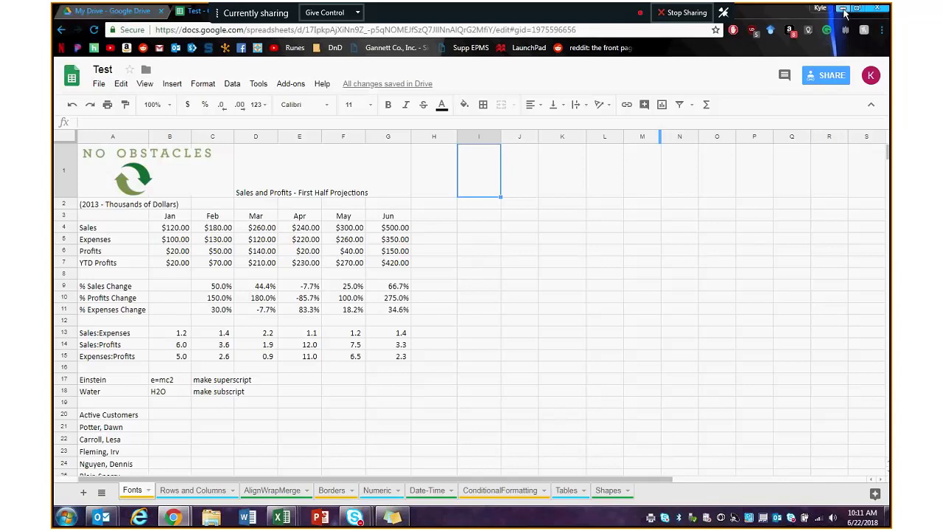
- Minimize the browser and the formatting workbook to clear the desktop
{"action": "left_click", "coordinate": [844, 10]}
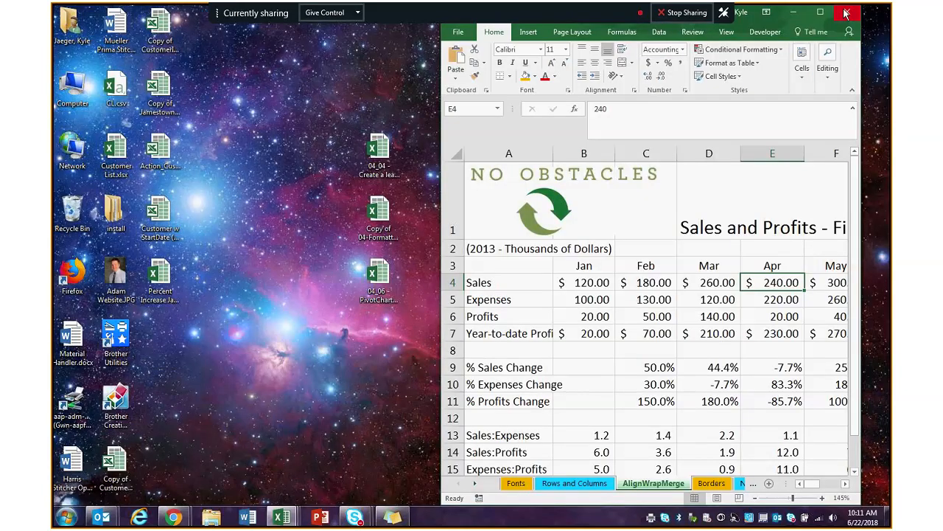
{"action": "left_click", "coordinate": [847, 13]}
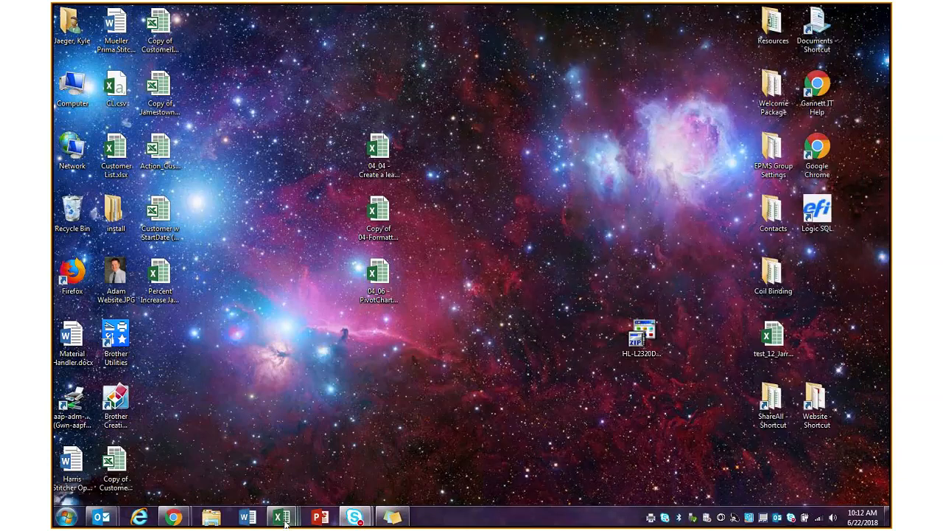
{"action": "mouse_move", "coordinate": [284, 520]}
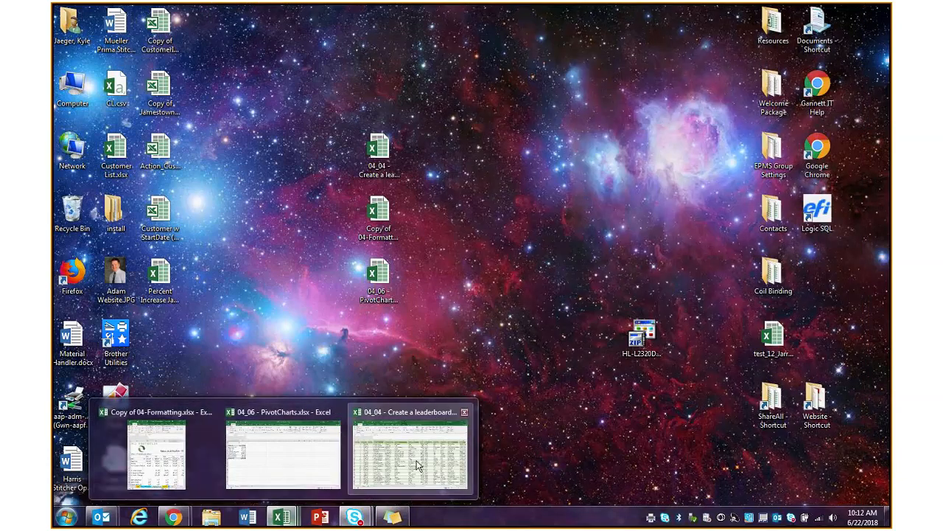
{"action": "mouse_move", "coordinate": [416, 464]}
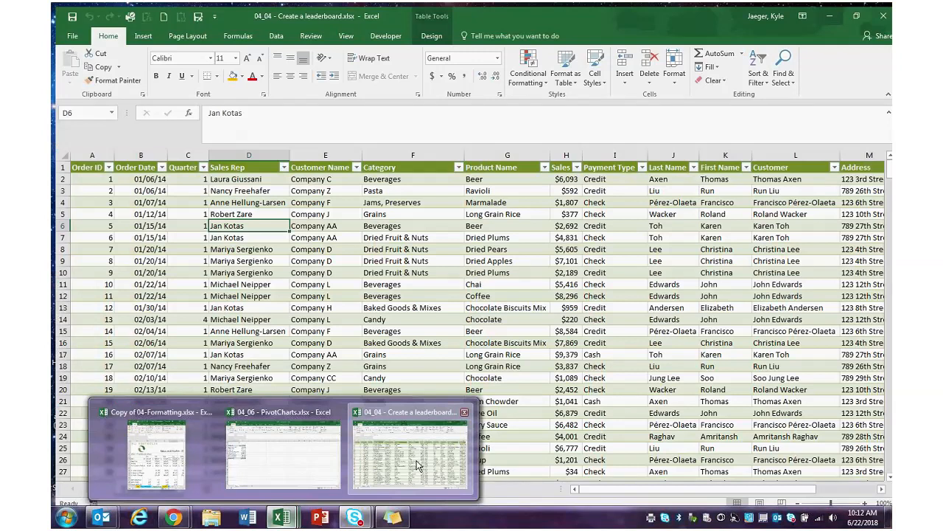
- Bring up the 04_04 - Create a leaderboard workbook and select its whole sales table
{"action": "left_click", "coordinate": [416, 464]}
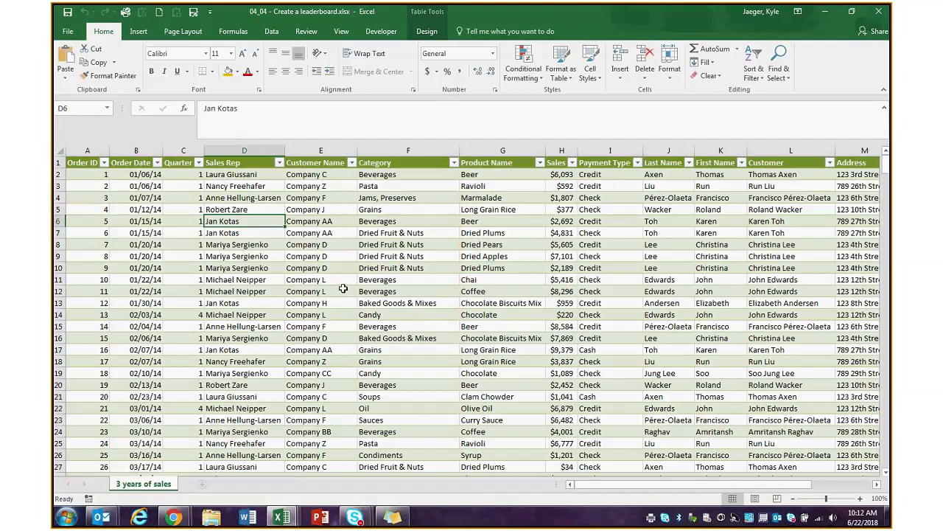
{"action": "left_click", "coordinate": [219, 372]}
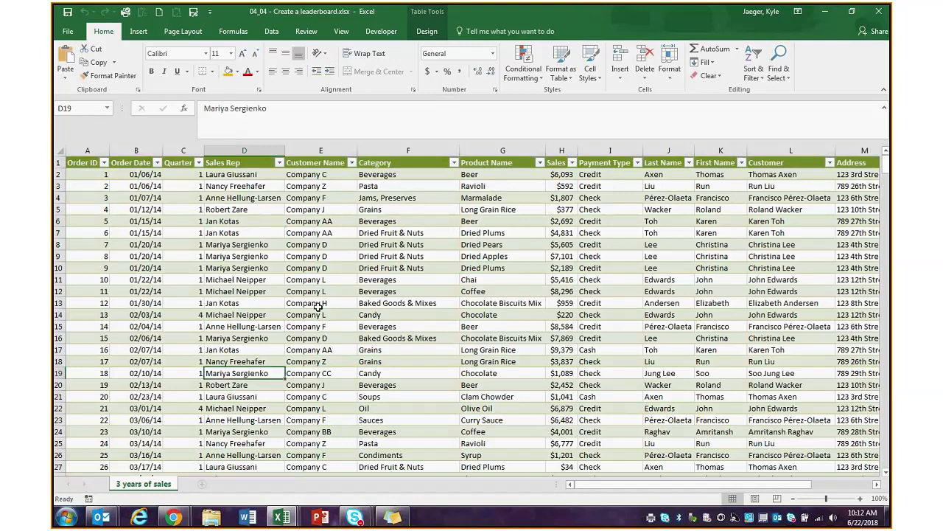
{"action": "mouse_move", "coordinate": [885, 167]}
{"action": "left_mouse_down"}
{"action": "mouse_move", "coordinate": [884, 354]}
{"action": "mouse_move", "coordinate": [882, 164]}
{"action": "left_mouse_up"}
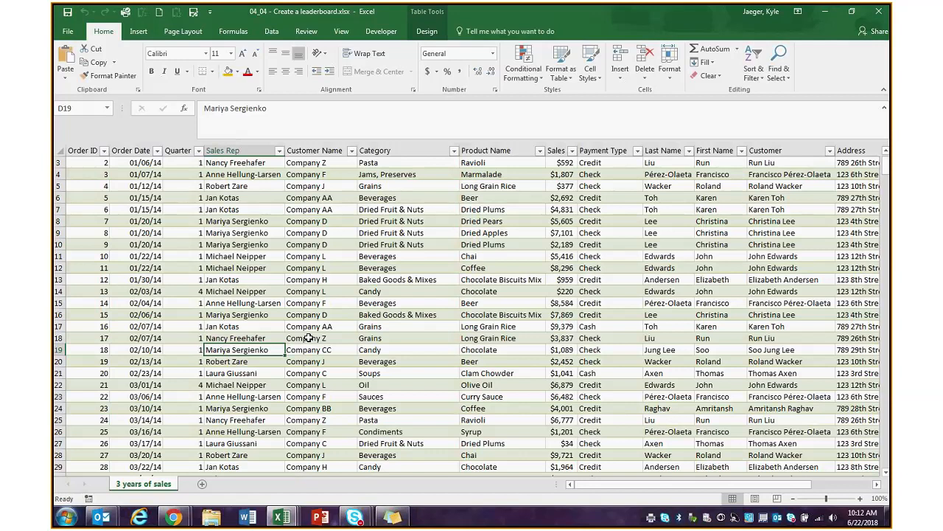
{"action": "left_click", "coordinate": [237, 243]}
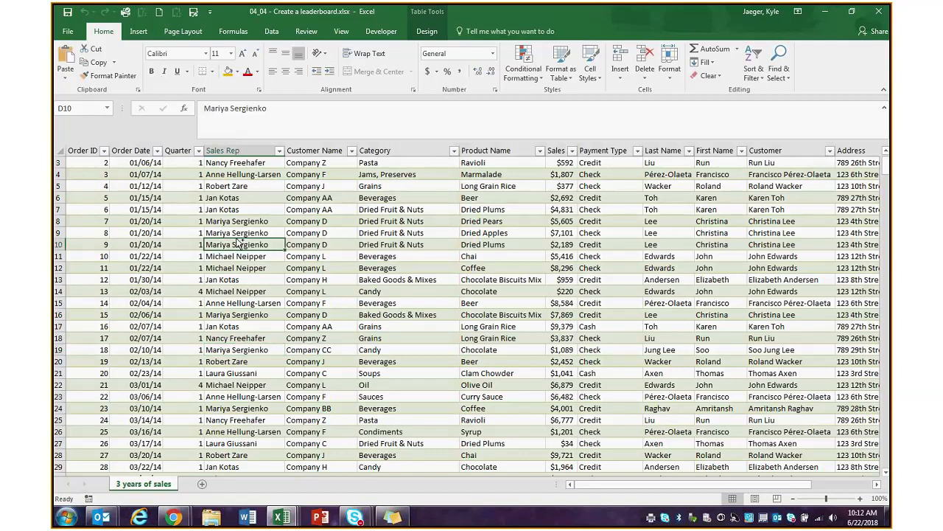
{"action": "key", "text": "ctrl+a"}
{"action": "key", "text": "ctrl+q"}
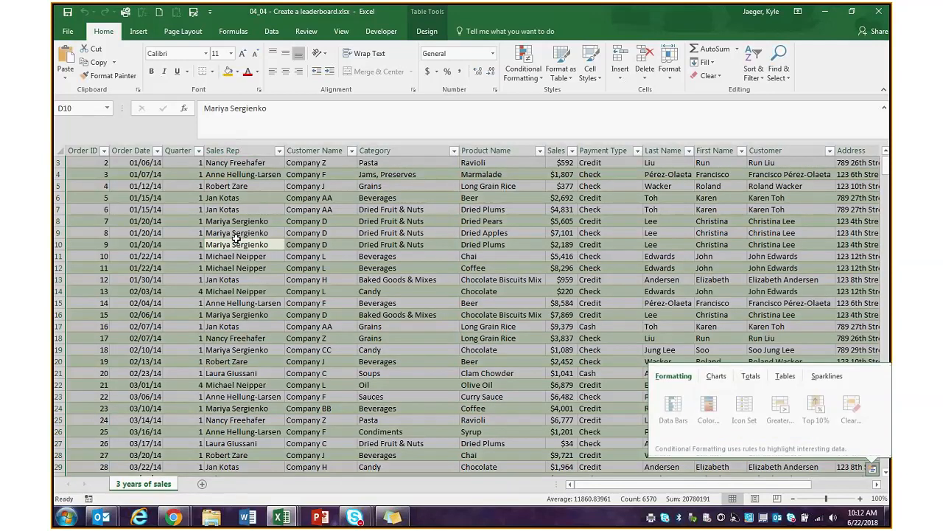
- Preview the Quick Analysis PivotTable suggestions for the sales data, then dismiss them without changes
{"action": "left_click", "coordinate": [786, 374]}
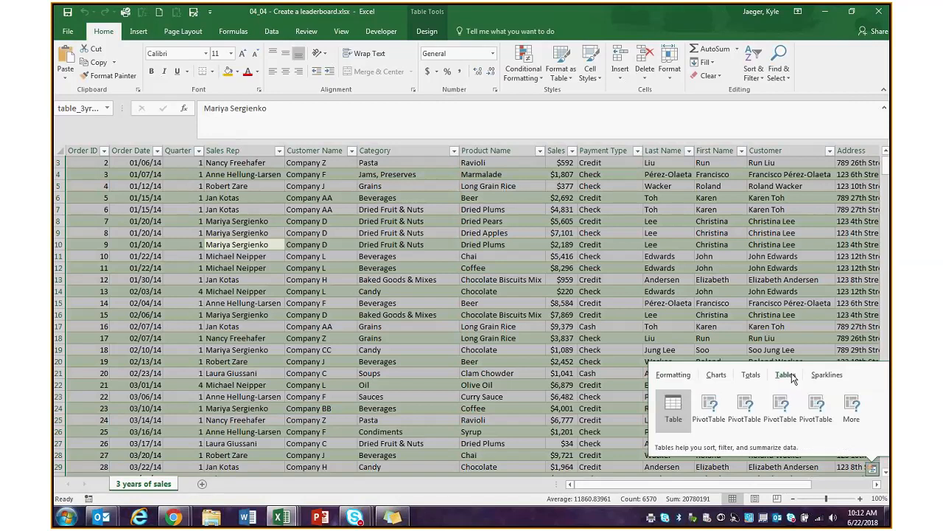
{"action": "mouse_move", "coordinate": [700, 416]}
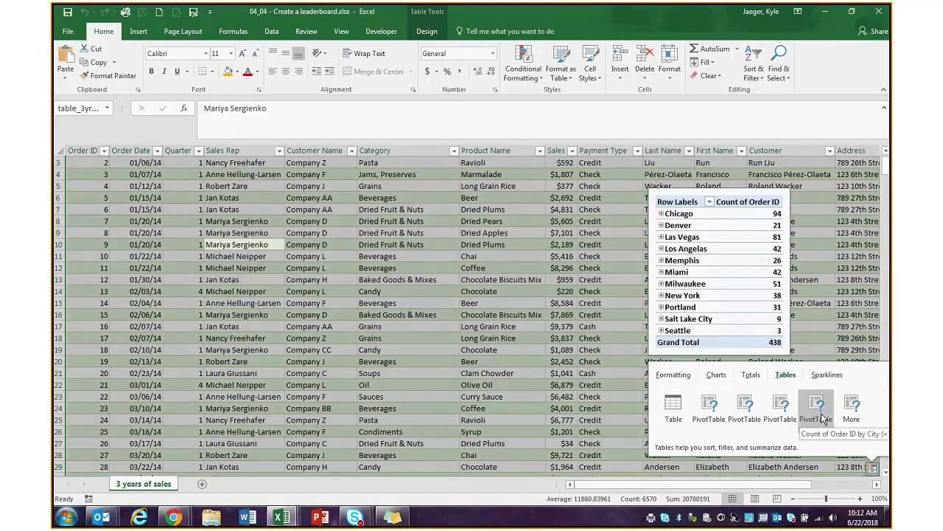
{"action": "mouse_move", "coordinate": [750, 419]}
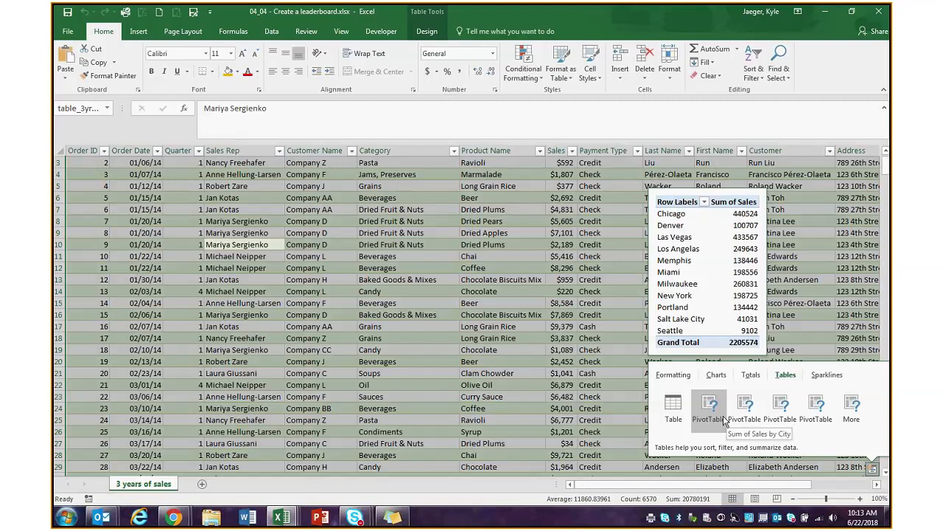
{"action": "left_click", "coordinate": [507, 371]}
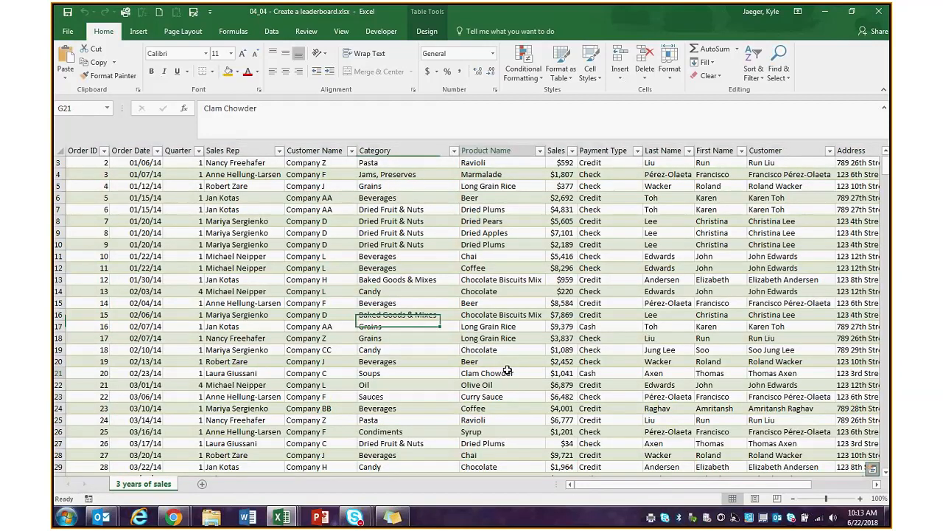
{"action": "left_click", "coordinate": [236, 255]}
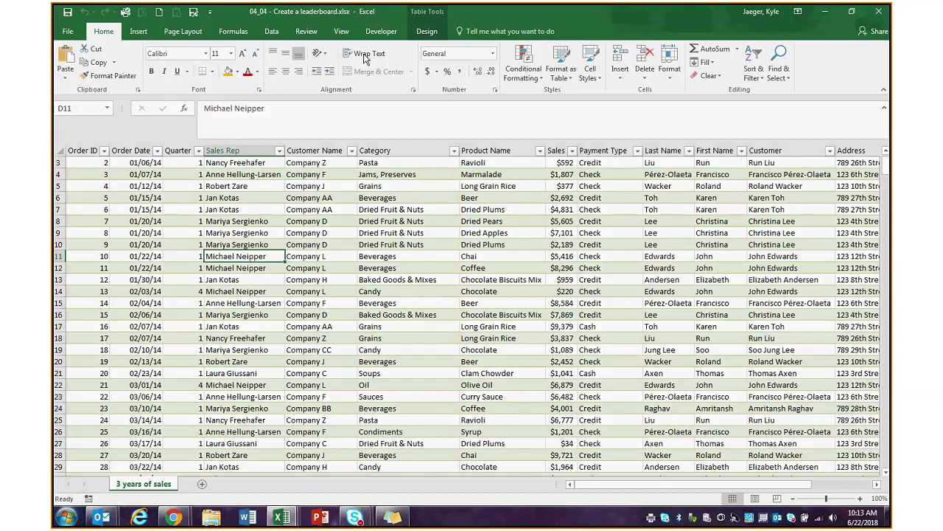
- Browse the Recommended PivotTables and create Sum of Sales by City on a new sheet
{"action": "left_click", "coordinate": [139, 31]}
{"action": "left_click", "coordinate": [107, 65]}
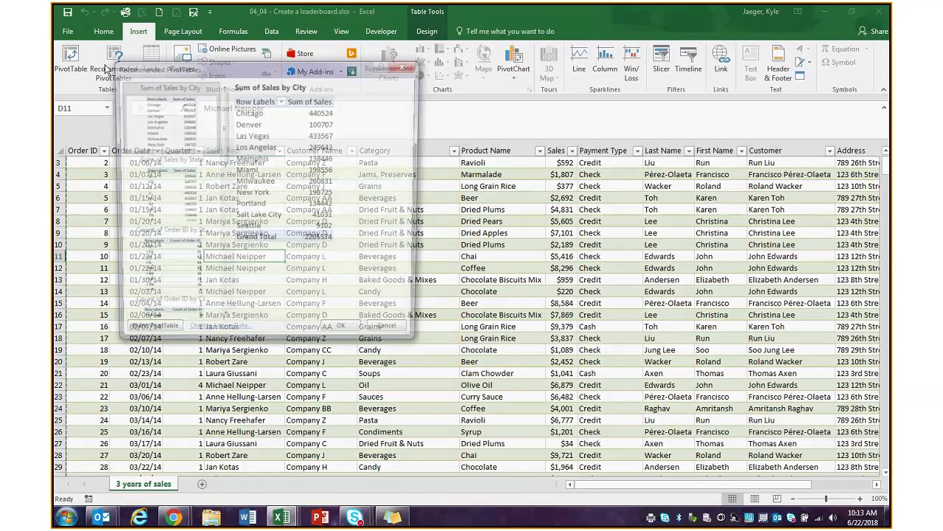
{"action": "left_click", "coordinate": [168, 190]}
{"action": "left_click_drag", "start_coordinate": [223, 159], "coordinate": [224, 186]}
{"action": "left_click", "coordinate": [172, 193]}
{"action": "left_click_drag", "start_coordinate": [226, 147], "coordinate": [226, 96]}
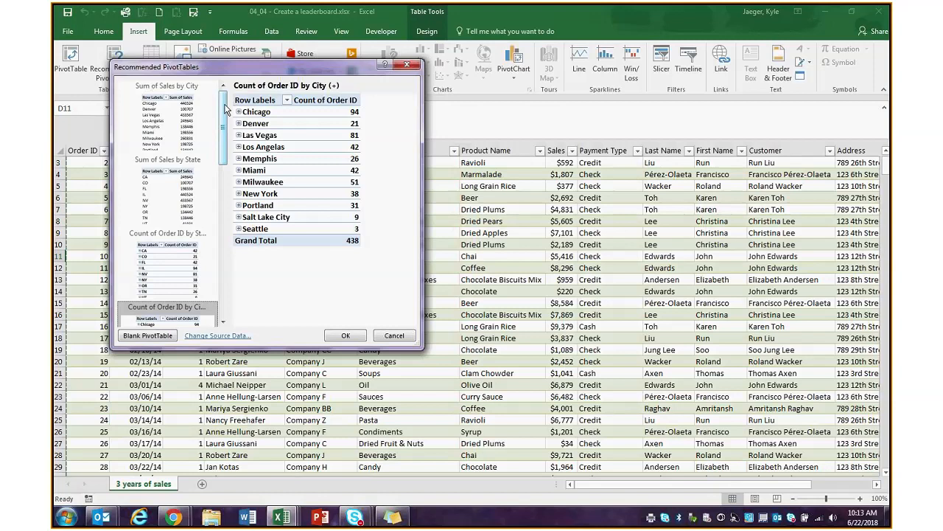
{"action": "left_click", "coordinate": [168, 118]}
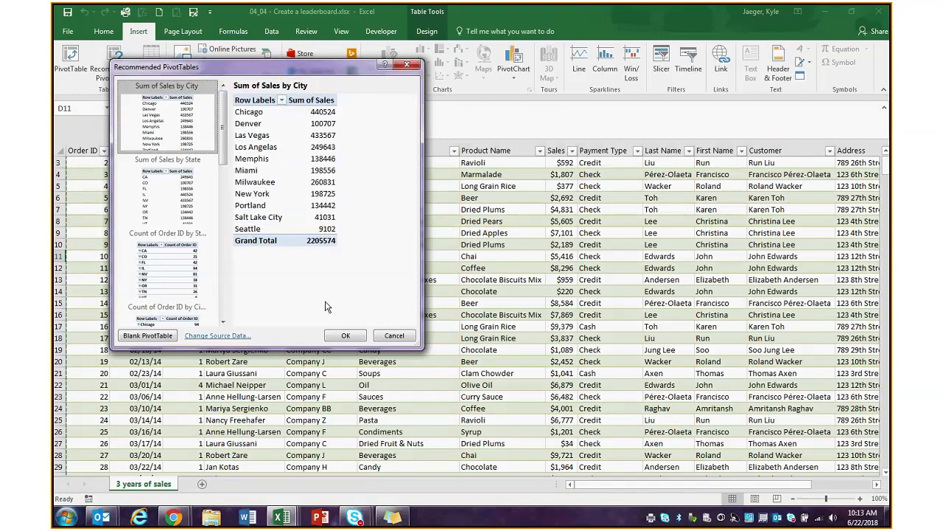
{"action": "left_click", "coordinate": [345, 336]}
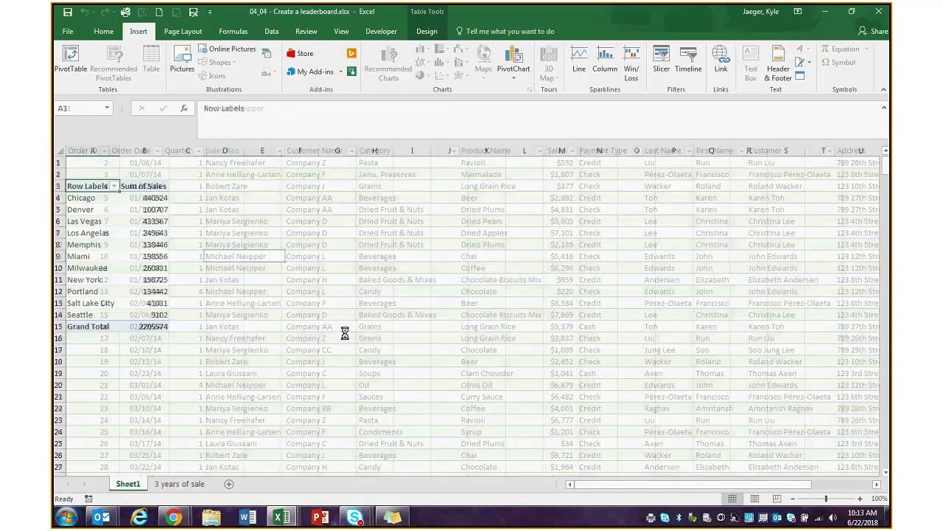
{"action": "left_click", "coordinate": [176, 484]}
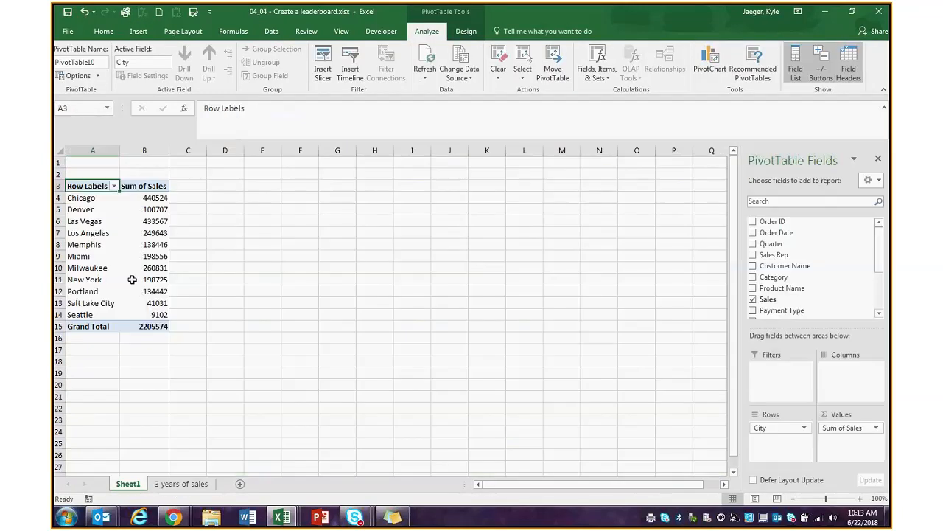
{"action": "left_click", "coordinate": [181, 484]}
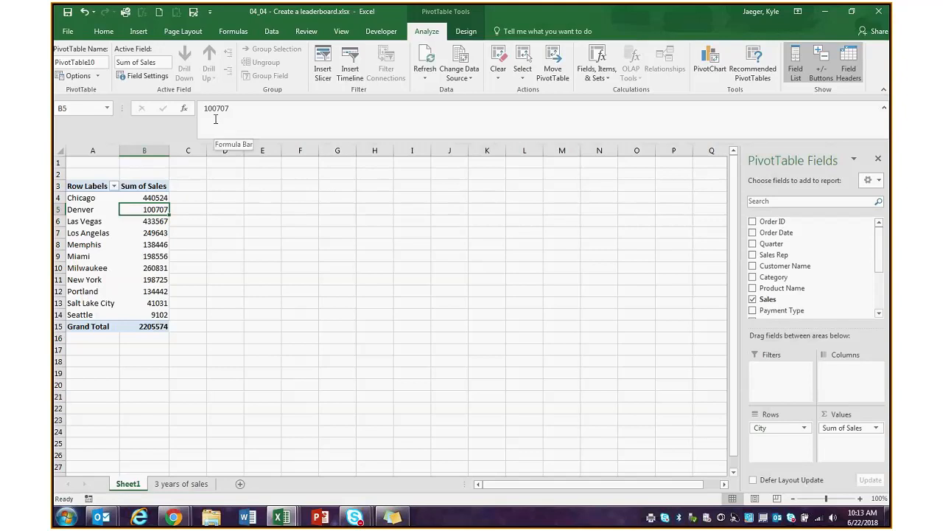
{"action": "mouse_move", "coordinate": [153, 215]}
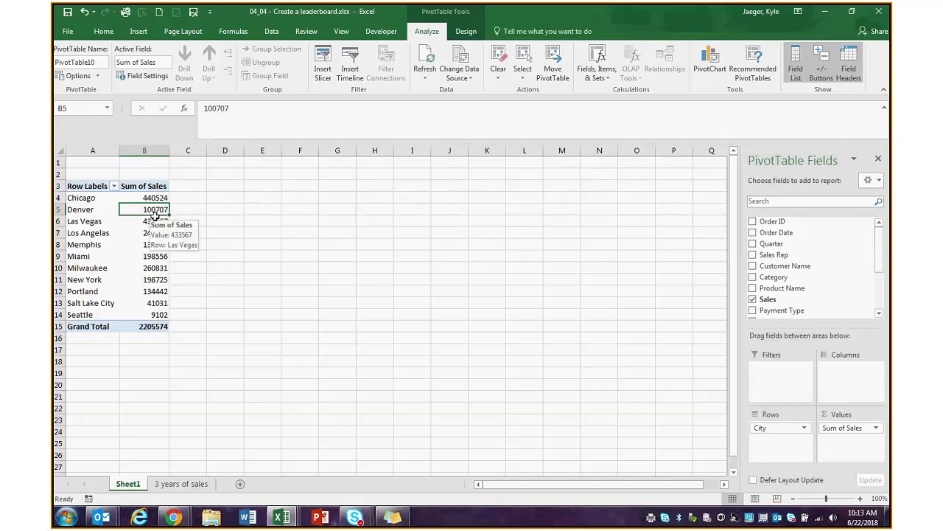
{"action": "key", "text": "Down"}
{"action": "key", "text": "Down"}
{"action": "key", "text": "Down"}
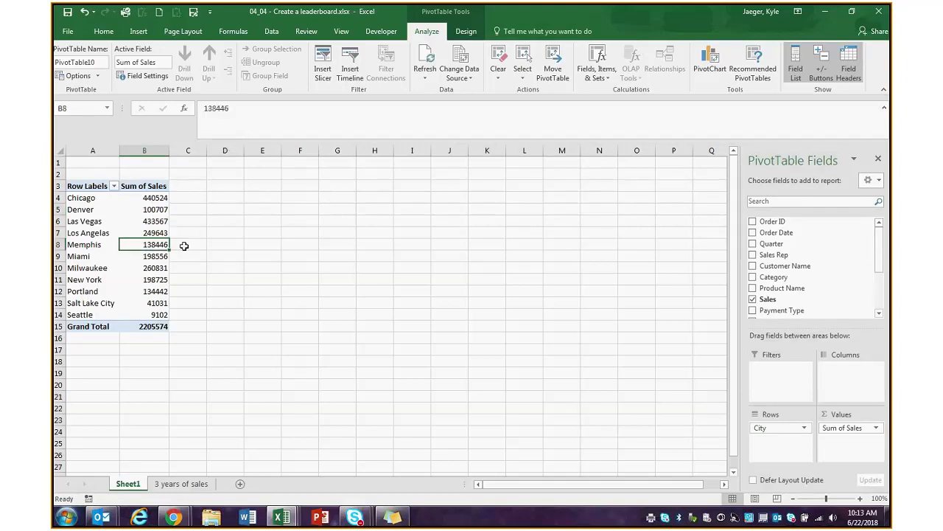
{"action": "key", "text": "Delete"}
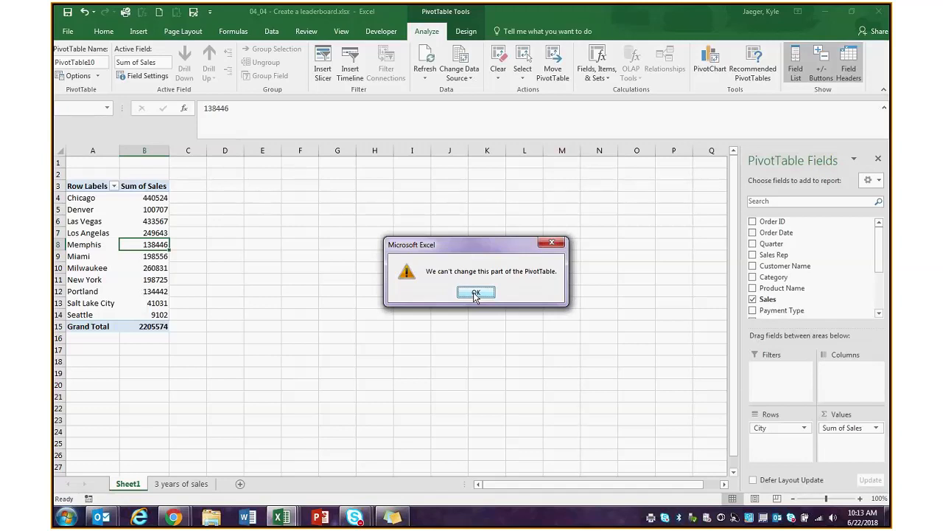
{"action": "left_click", "coordinate": [476, 294]}
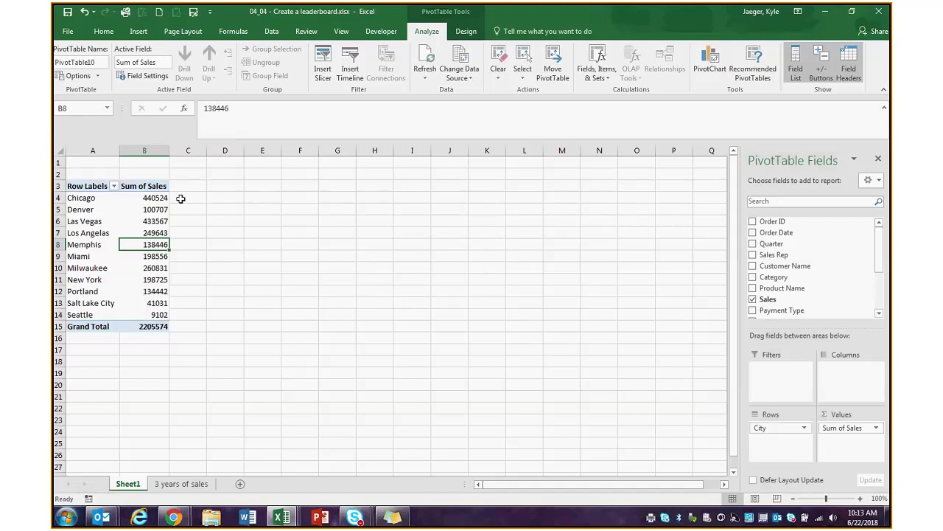
- Format the Sum of Sales values in B4:B15 as Currency
{"action": "left_click_drag", "start_coordinate": [151, 198], "coordinate": [151, 328]}
{"action": "left_click", "coordinate": [104, 31]}
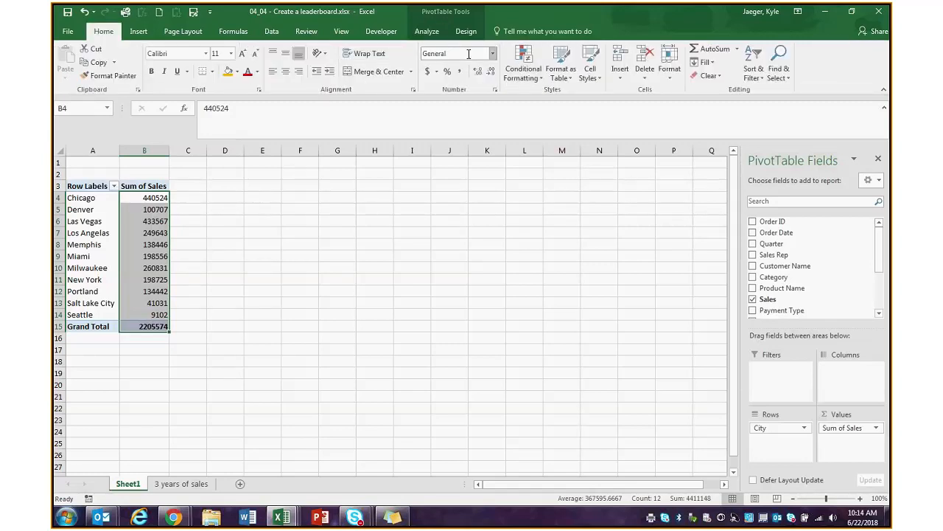
{"action": "left_click", "coordinate": [437, 73]}
{"action": "left_click", "coordinate": [438, 74]}
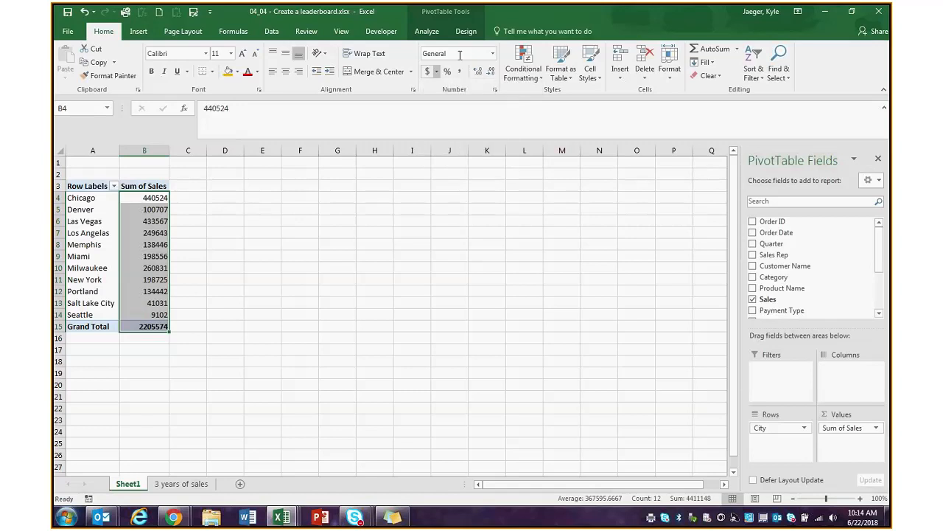
{"action": "left_click", "coordinate": [493, 54]}
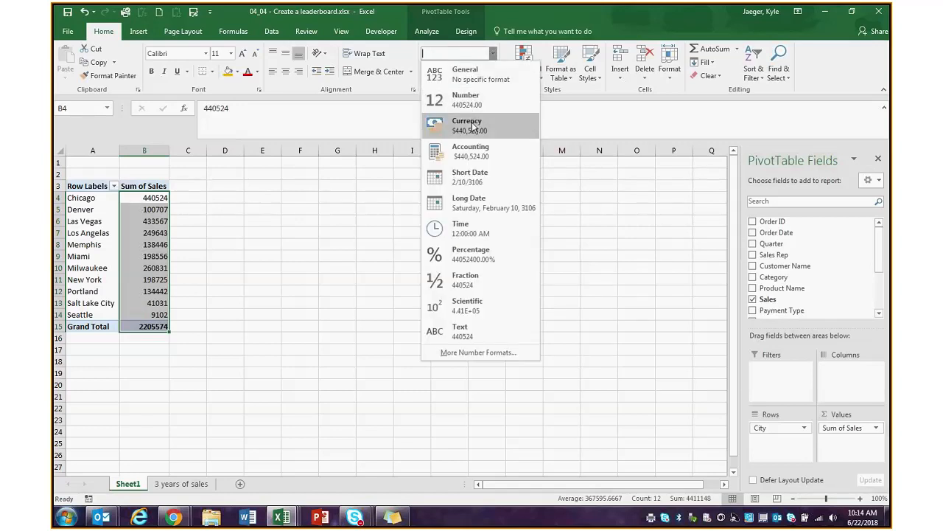
{"action": "left_click", "coordinate": [479, 126]}
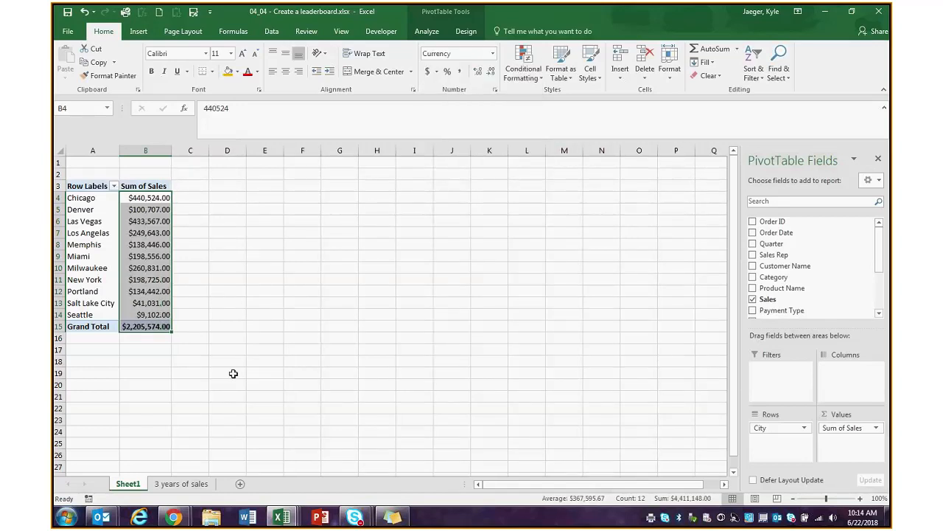
{"action": "left_click", "coordinate": [261, 361]}
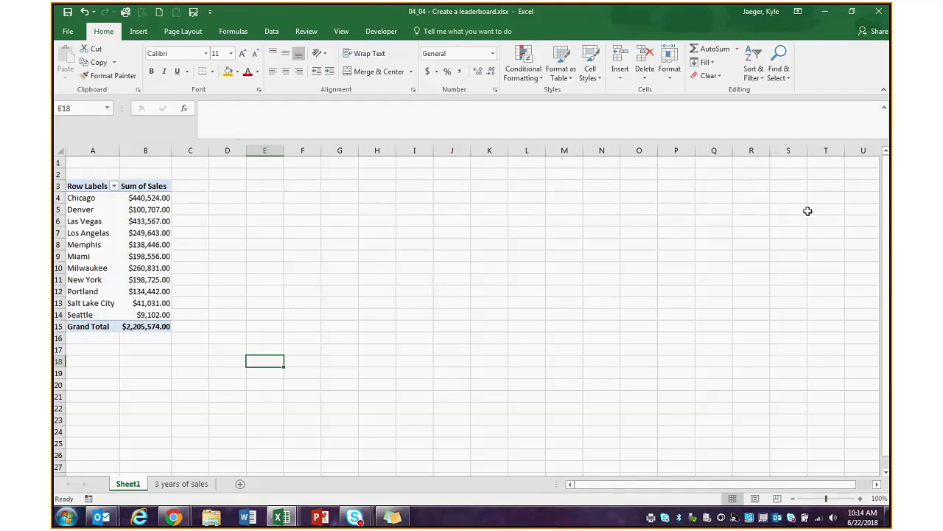
- Close the PivotTable Fields pane, then reopen it with Show Field List from the Memphis value
{"action": "left_click", "coordinate": [148, 267]}
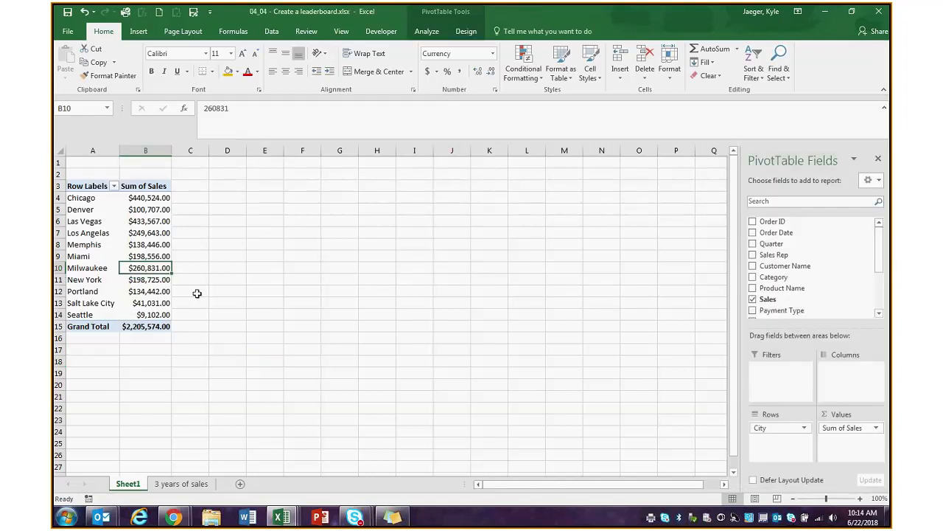
{"action": "left_click", "coordinate": [235, 320]}
{"action": "left_click", "coordinate": [145, 266]}
{"action": "left_click", "coordinate": [878, 158]}
{"action": "left_click", "coordinate": [148, 248]}
{"action": "right_click", "coordinate": [148, 250]}
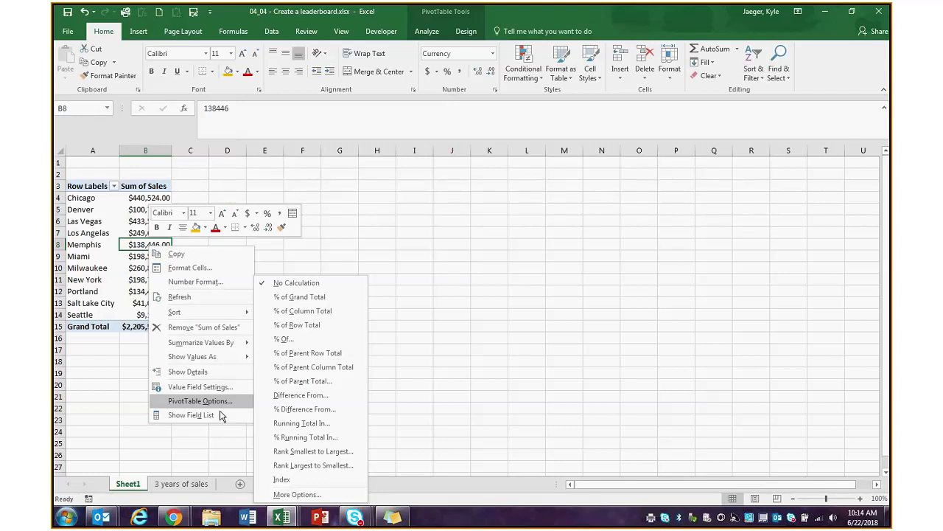
{"action": "left_click", "coordinate": [191, 415]}
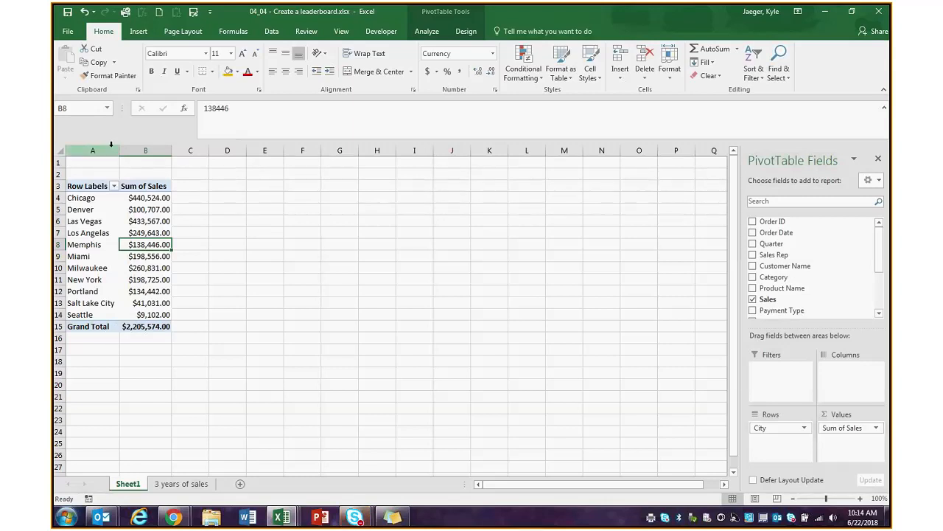
{"action": "left_click", "coordinate": [355, 517]}
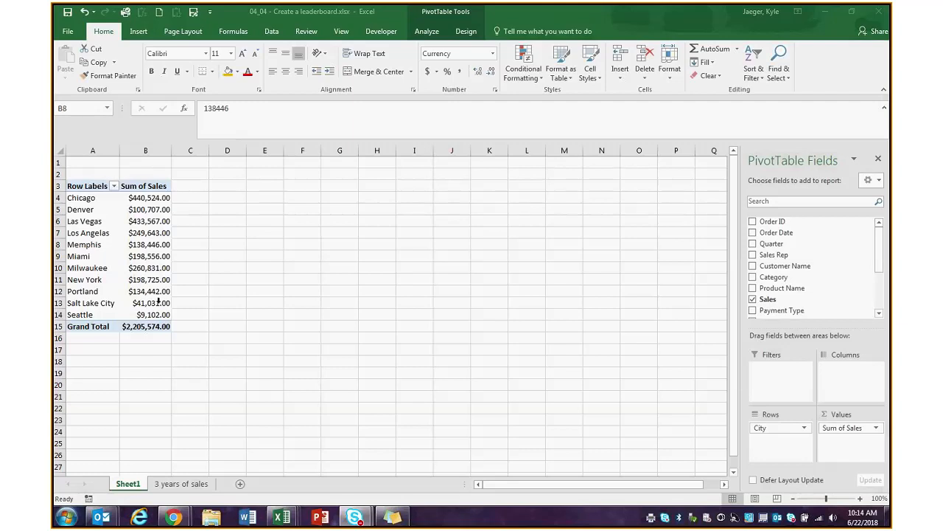
{"action": "left_click", "coordinate": [767, 270]}
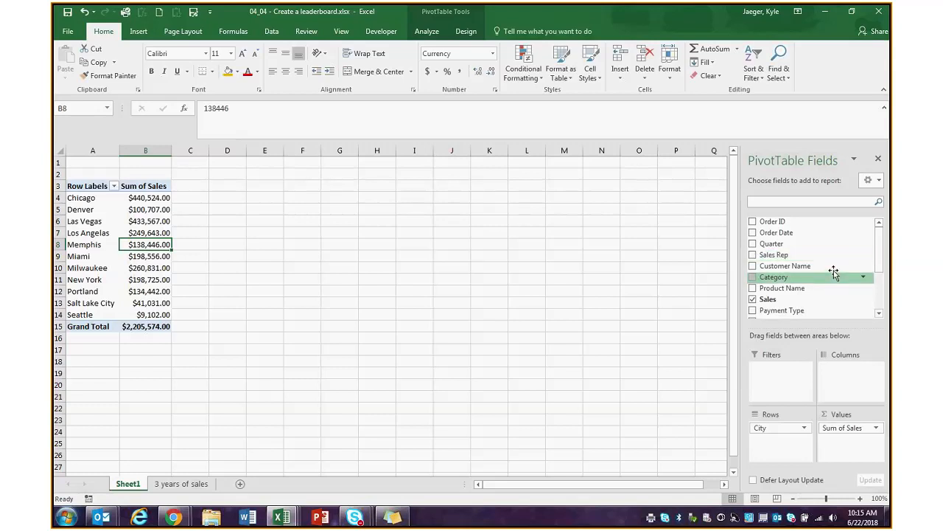
{"action": "left_click_drag", "start_coordinate": [773, 255], "coordinate": [842, 378]}
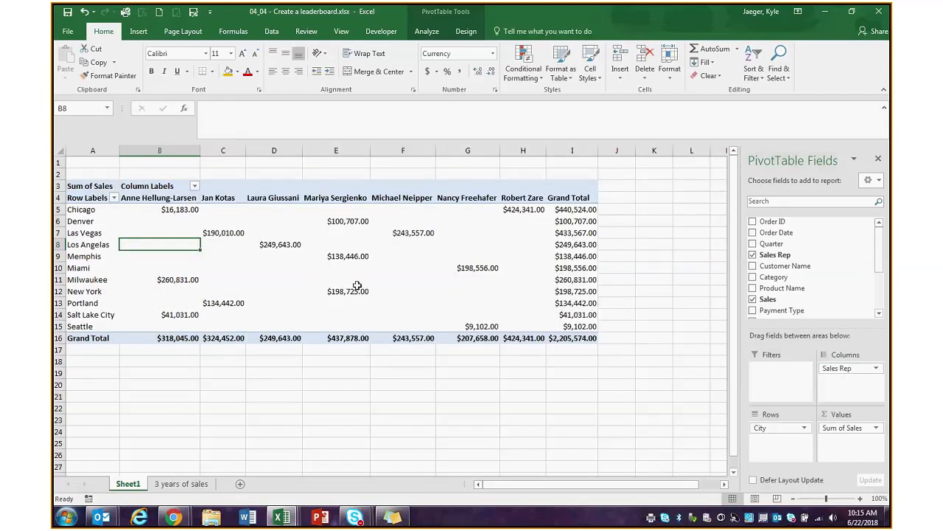
{"action": "left_click", "coordinate": [177, 484]}
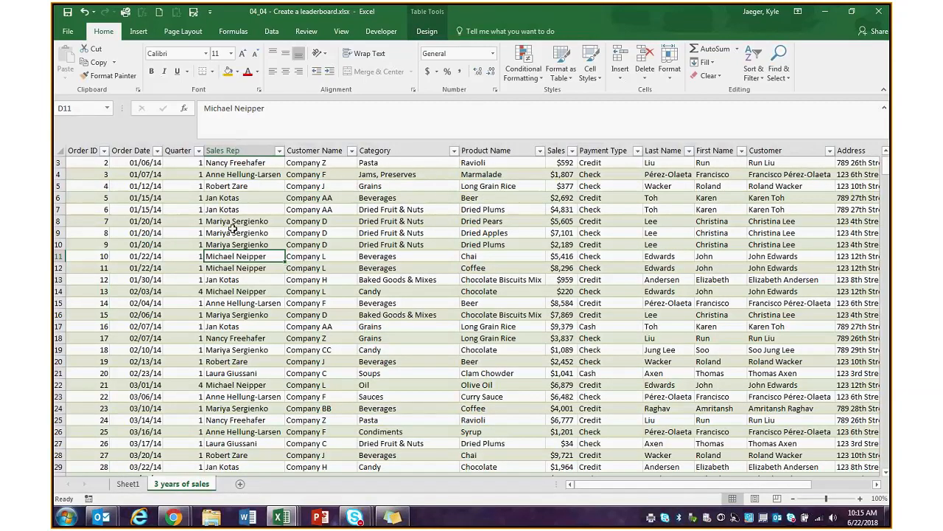
{"action": "left_click", "coordinate": [129, 485]}
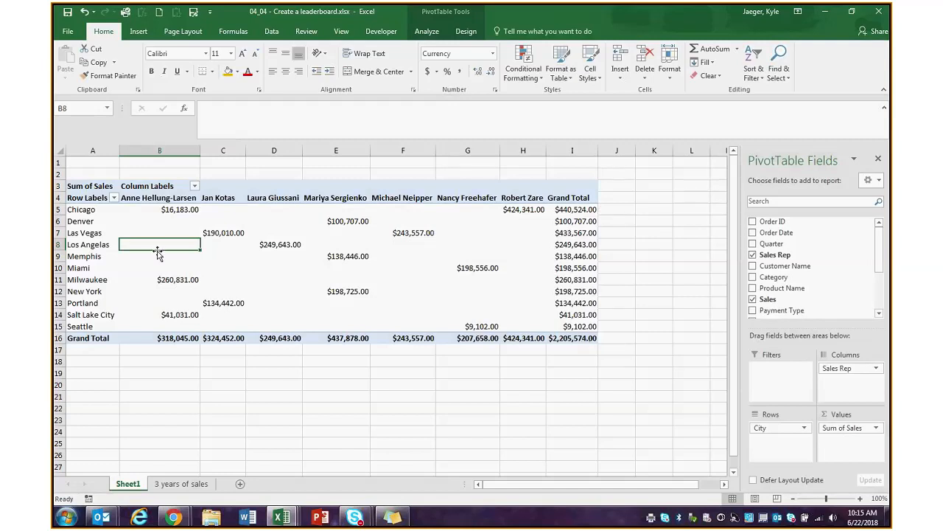
{"action": "left_click", "coordinate": [184, 212]}
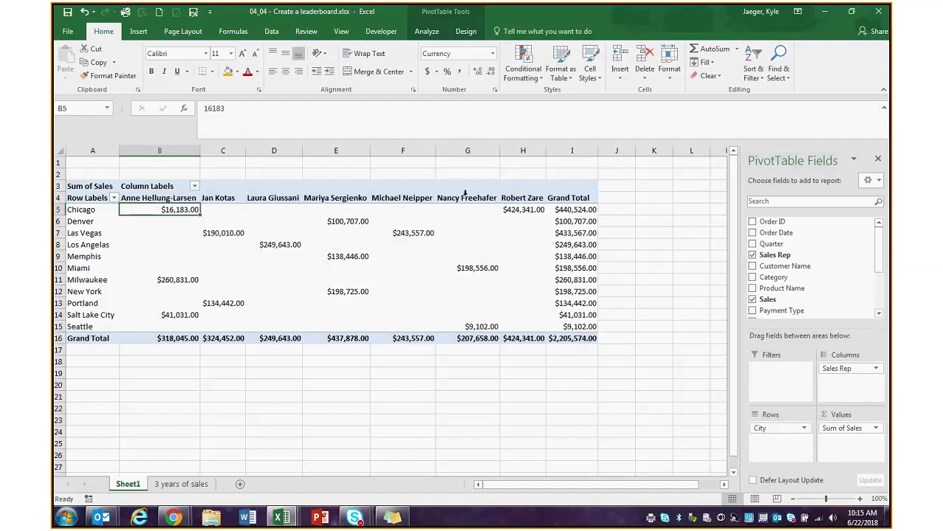
{"action": "left_click", "coordinate": [520, 209]}
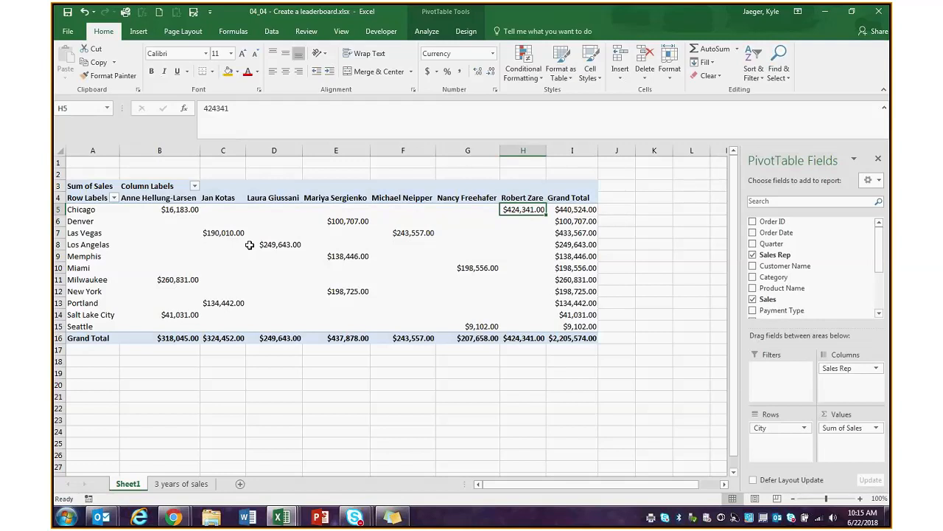
{"action": "left_click", "coordinate": [339, 221]}
{"action": "left_click", "coordinate": [339, 257]}
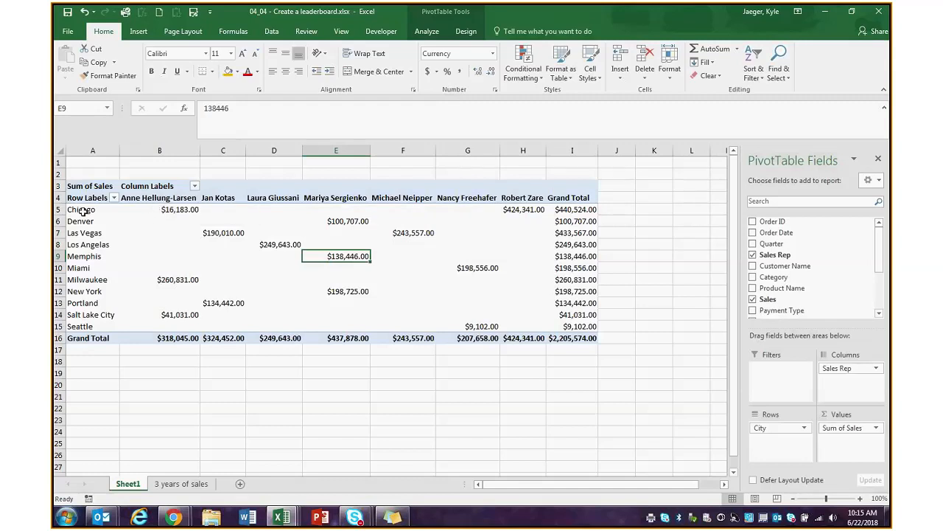
{"action": "mouse_move", "coordinate": [205, 218]}
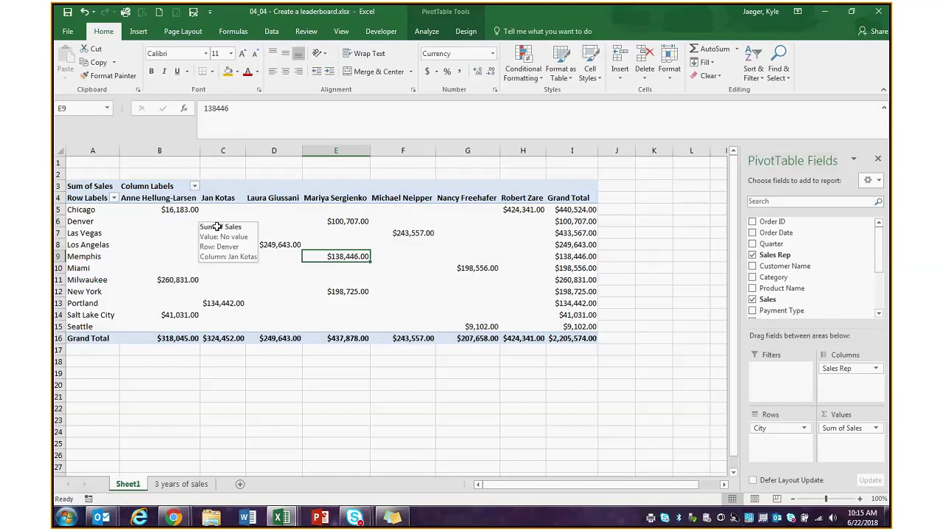
{"action": "mouse_move", "coordinate": [252, 239]}
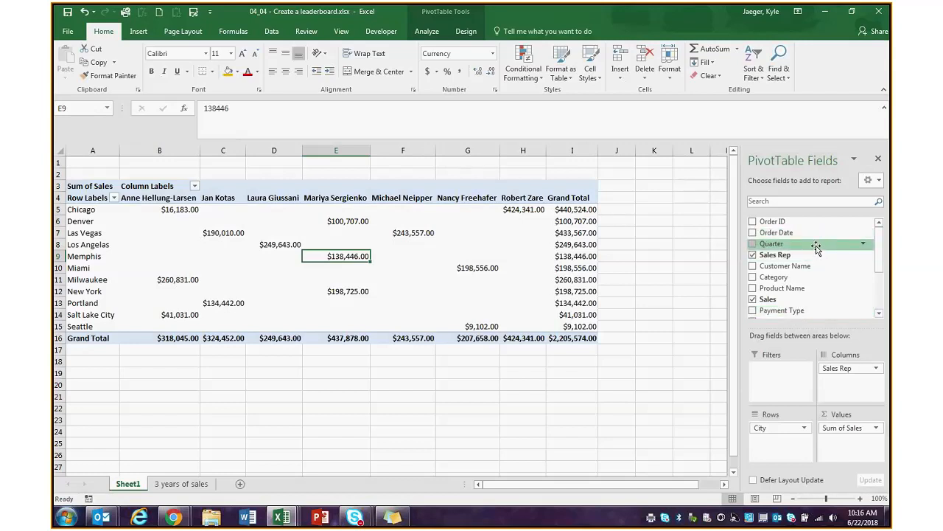
- Add Quarter to the Filters area and filter the pivot to quarter 2
{"action": "left_click_drag", "start_coordinate": [818, 251], "coordinate": [781, 375]}
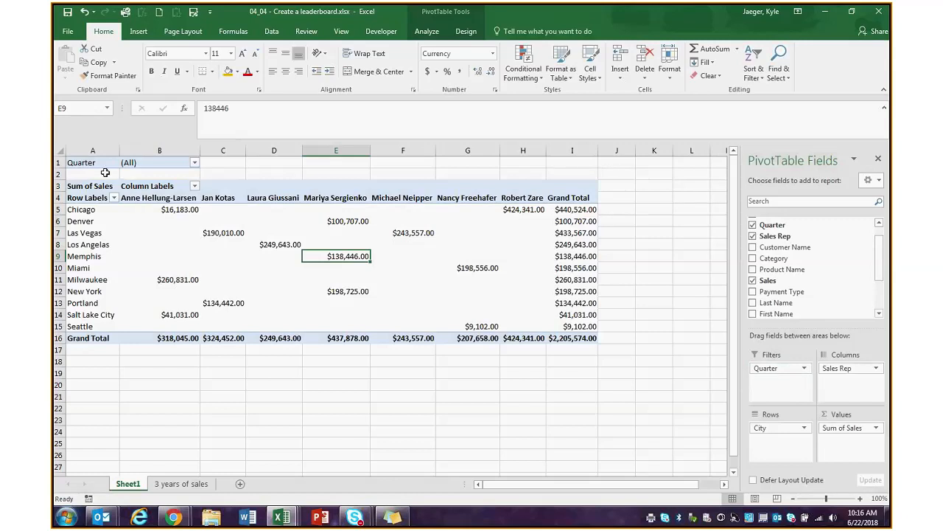
{"action": "left_click", "coordinate": [196, 167]}
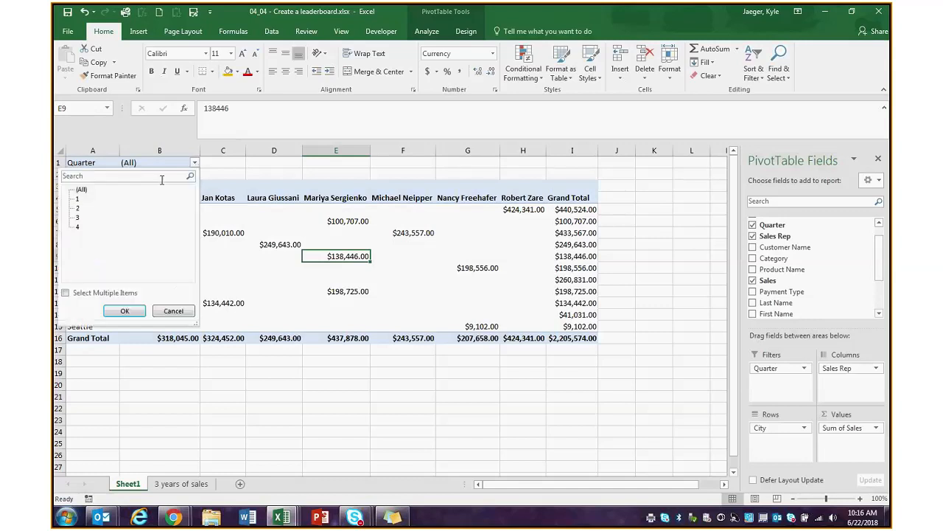
{"action": "left_click", "coordinate": [78, 210]}
{"action": "left_click", "coordinate": [129, 312]}
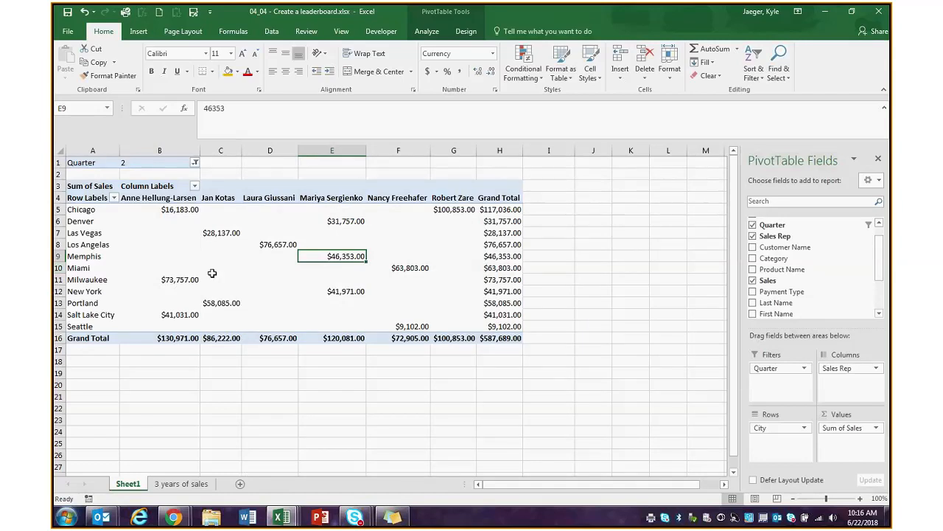
{"action": "mouse_move", "coordinate": [211, 273]}
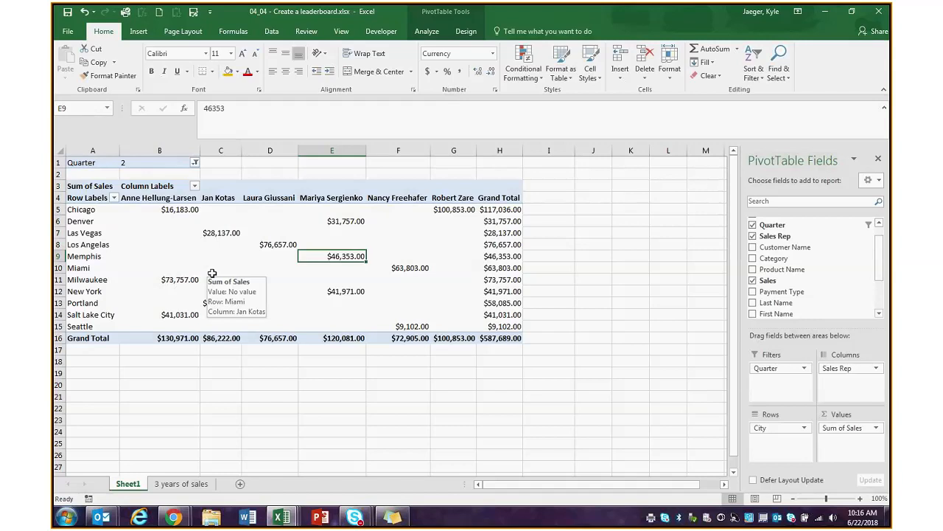
- Filter to quarters 2 and 4 together, then reset the Quarter filter to (All)
{"action": "left_click", "coordinate": [194, 162]}
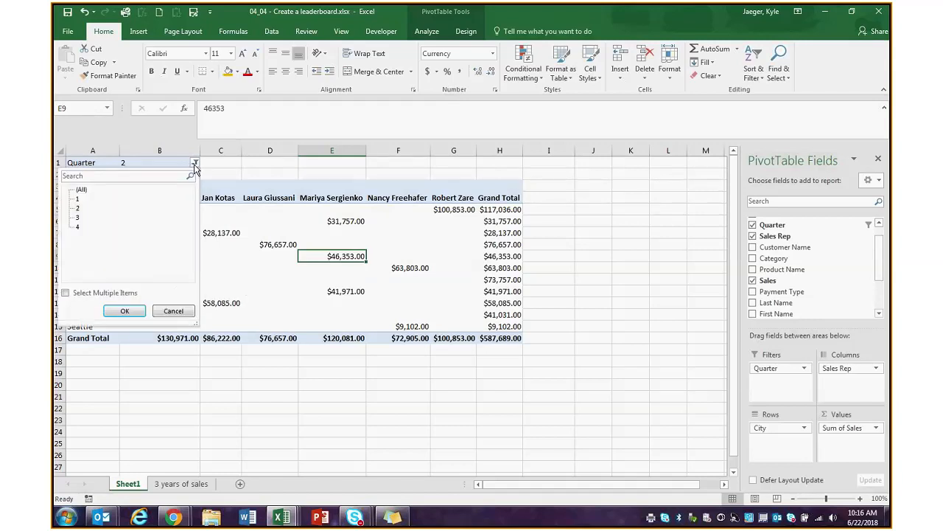
{"action": "left_click", "coordinate": [66, 294]}
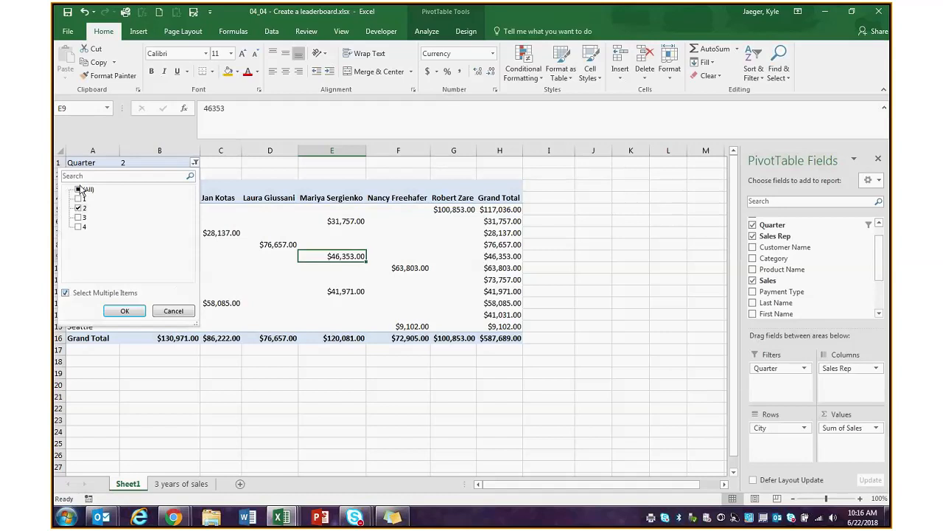
{"action": "left_click", "coordinate": [79, 226]}
{"action": "left_click", "coordinate": [118, 313]}
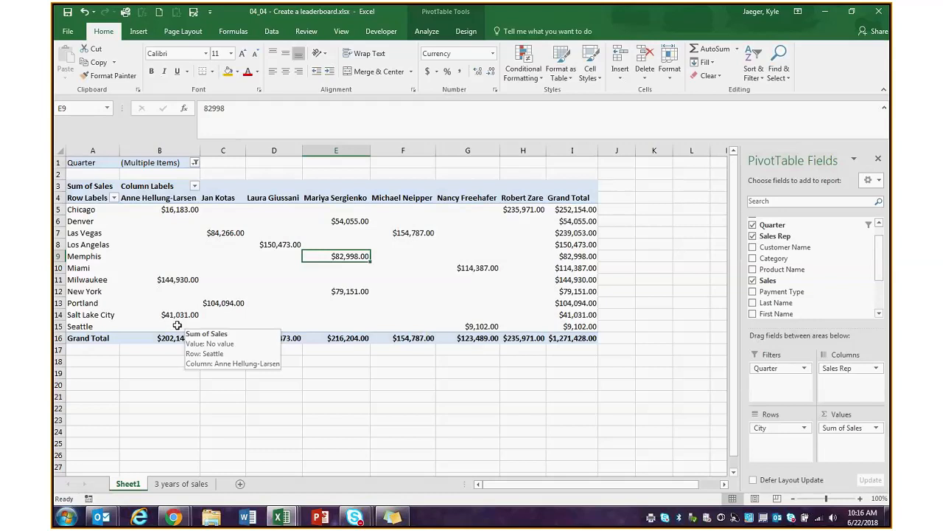
{"action": "left_click", "coordinate": [194, 163]}
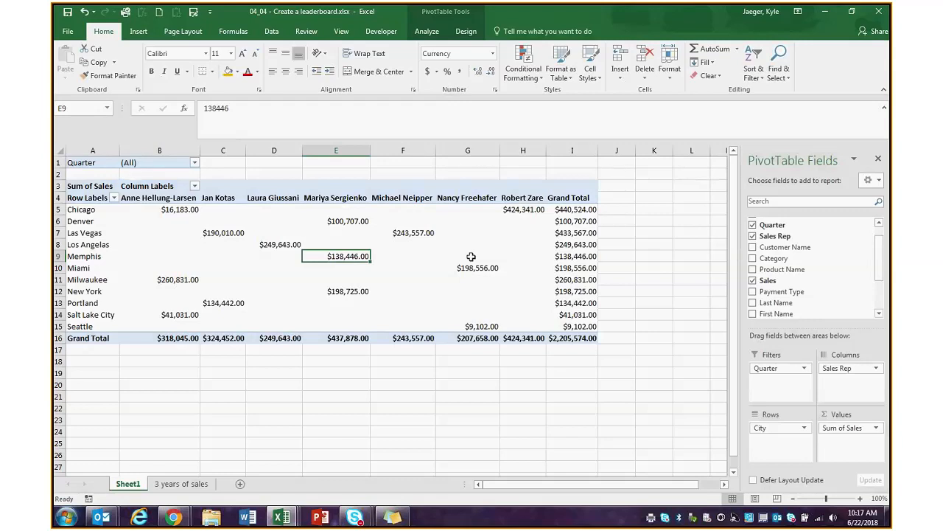
{"action": "left_click", "coordinate": [164, 231]}
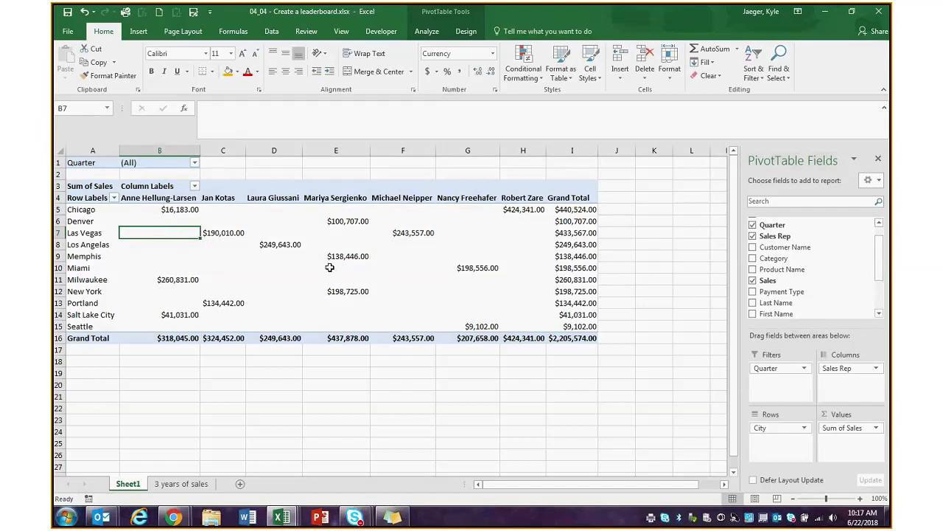
{"action": "left_click", "coordinate": [426, 32]}
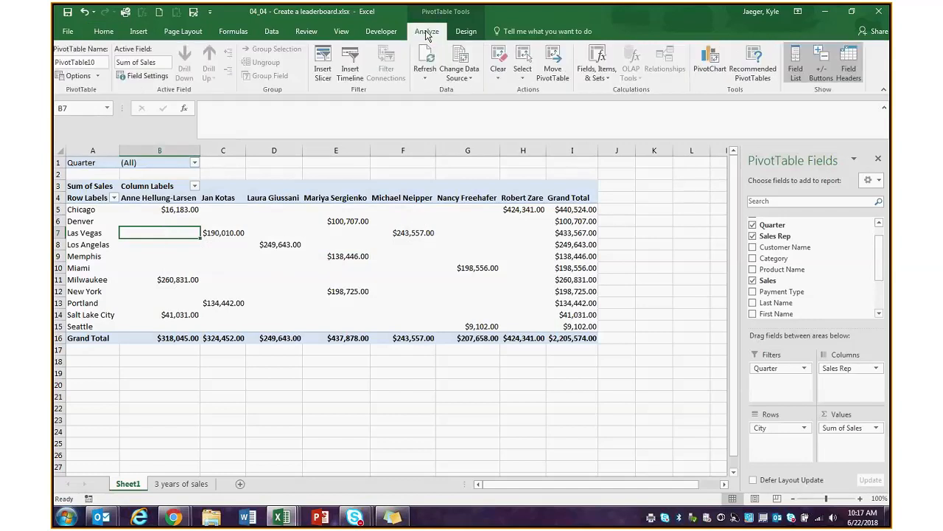
{"action": "left_click", "coordinate": [322, 69]}
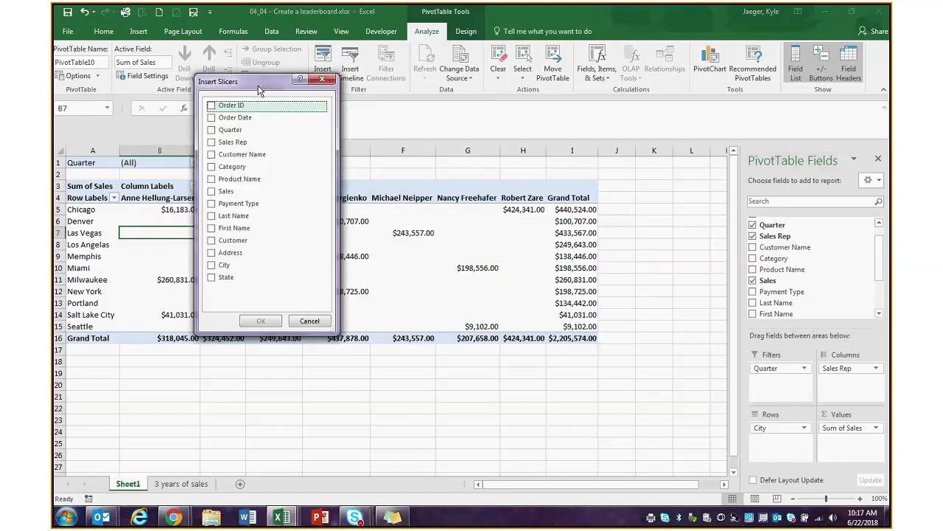
{"action": "left_click_drag", "start_coordinate": [336, 102], "coordinate": [488, 118]}
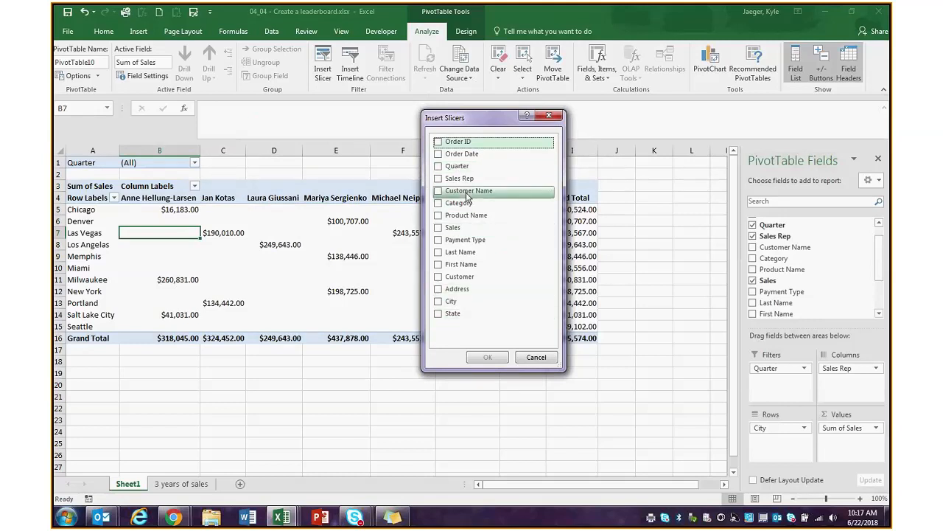
{"action": "left_click", "coordinate": [438, 153]}
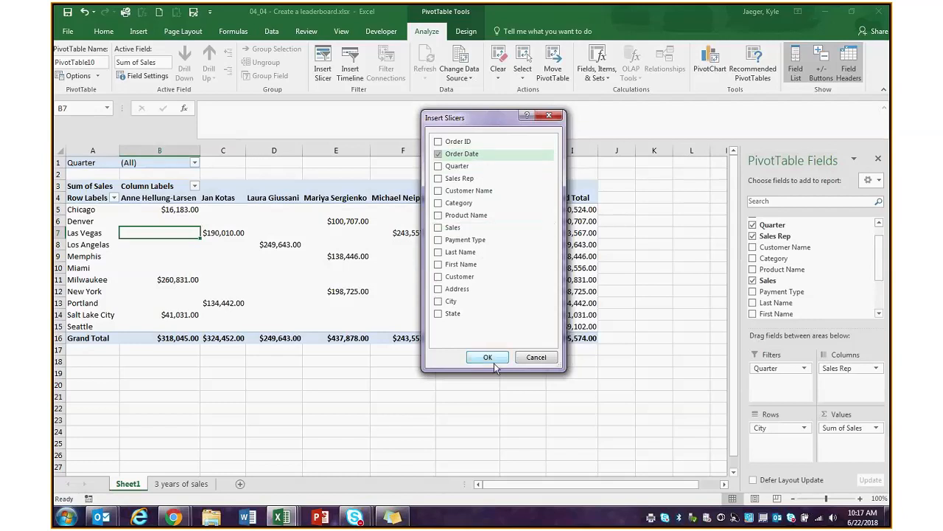
{"action": "left_click", "coordinate": [488, 357]}
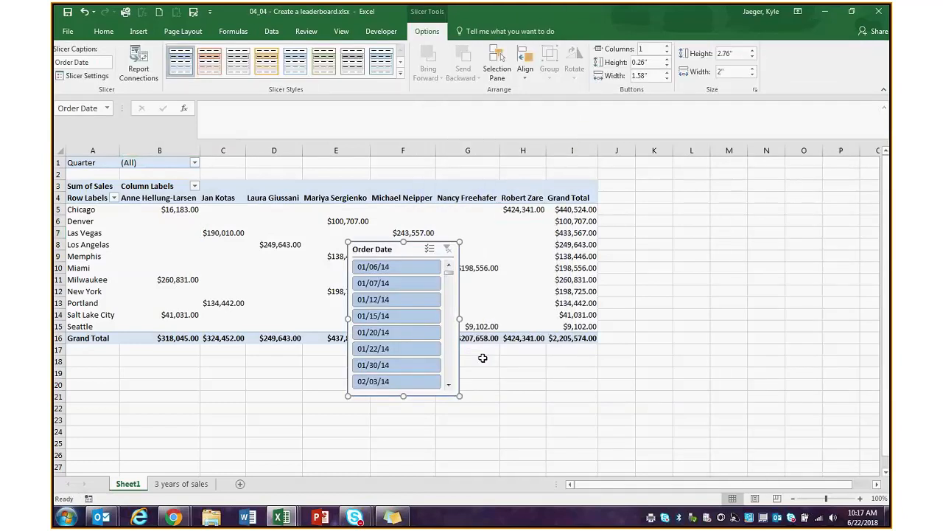
{"action": "left_click_drag", "start_coordinate": [376, 249], "coordinate": [629, 183]}
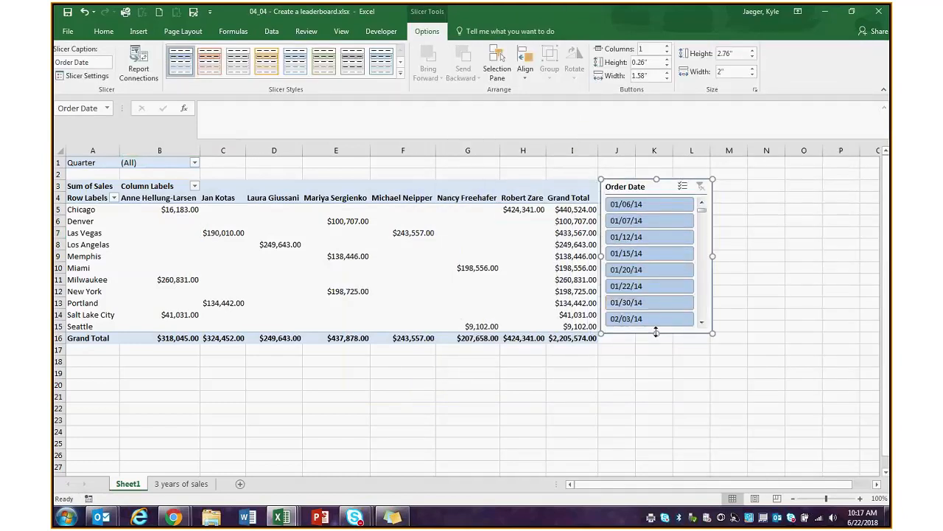
{"action": "left_click_drag", "start_coordinate": [656, 333], "coordinate": [666, 449]}
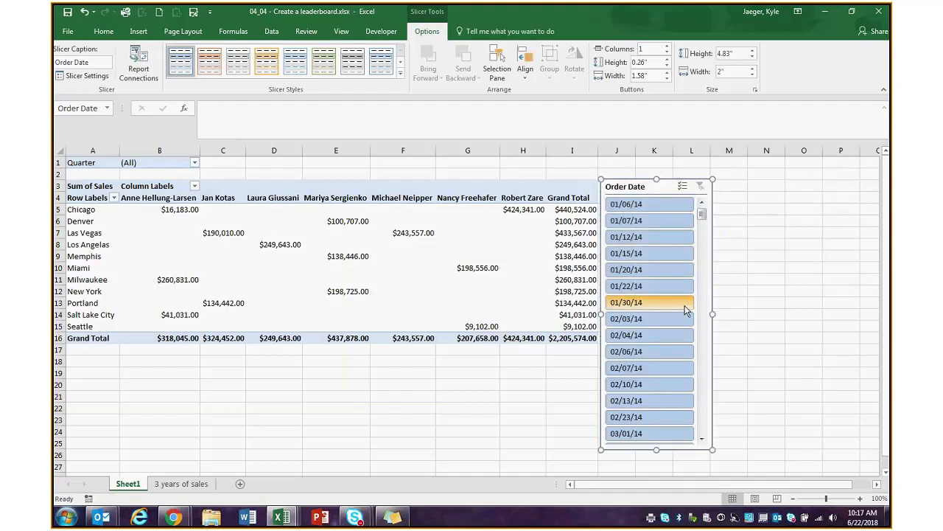
{"action": "left_click", "coordinate": [647, 204]}
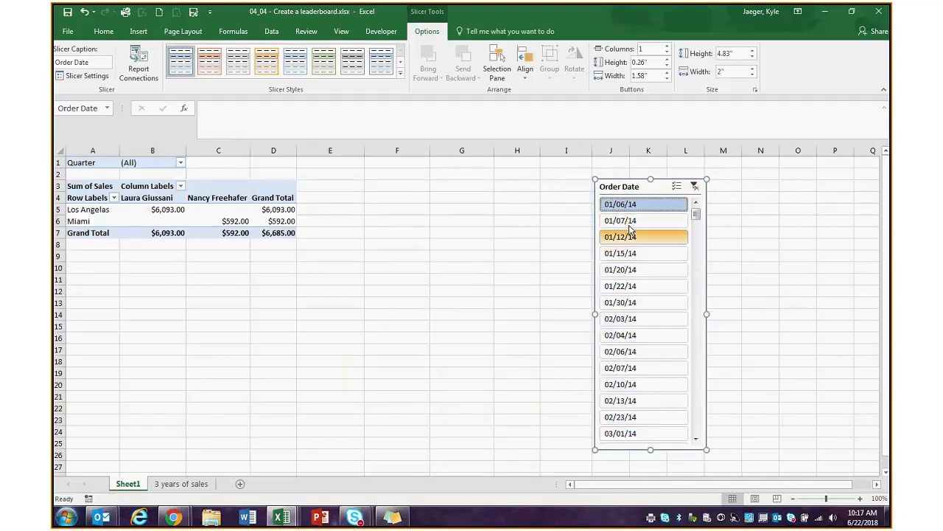
{"action": "left_click", "coordinate": [630, 235]}
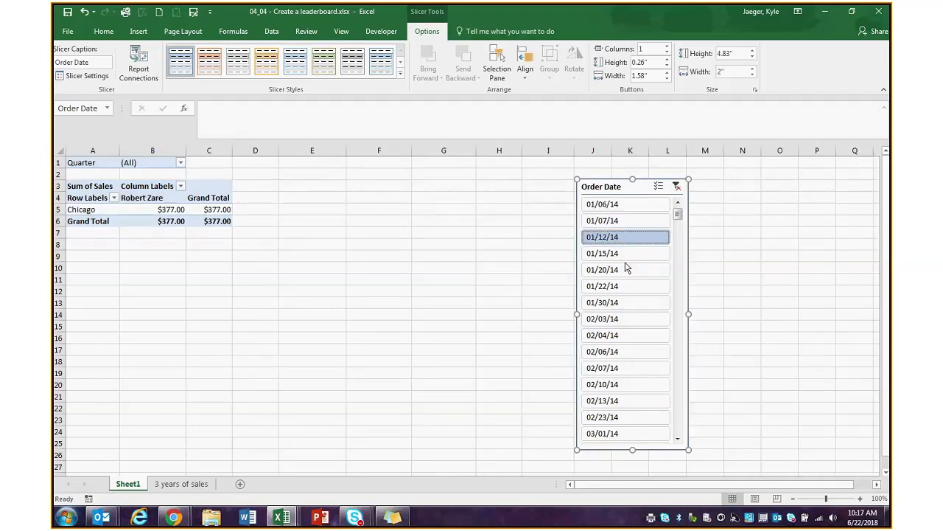
{"action": "left_click", "coordinate": [626, 253]}
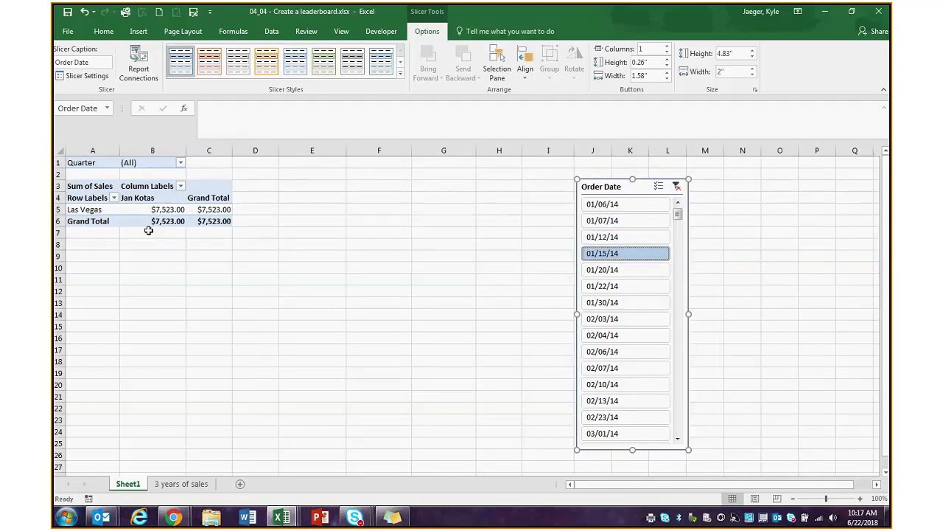
{"action": "left_click", "coordinate": [625, 204]}
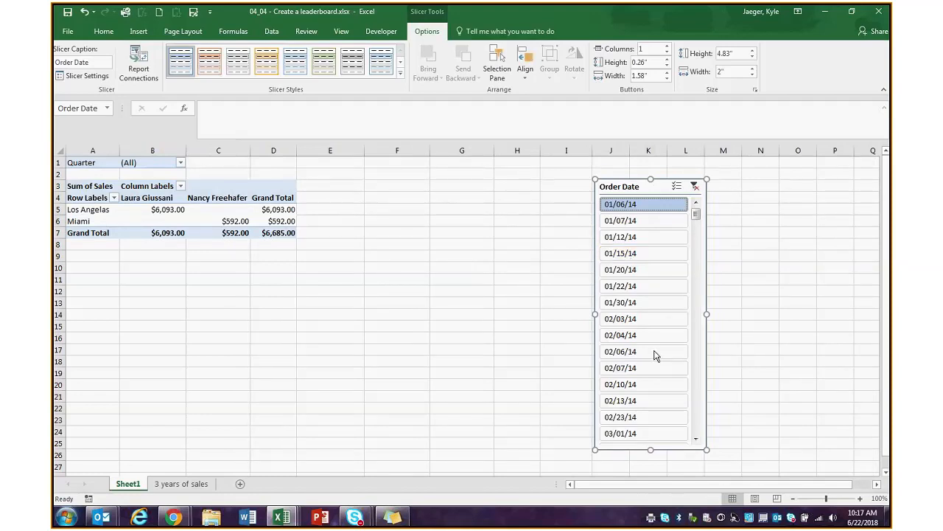
{"action": "left_click", "coordinate": [634, 304], "text": "shift"}
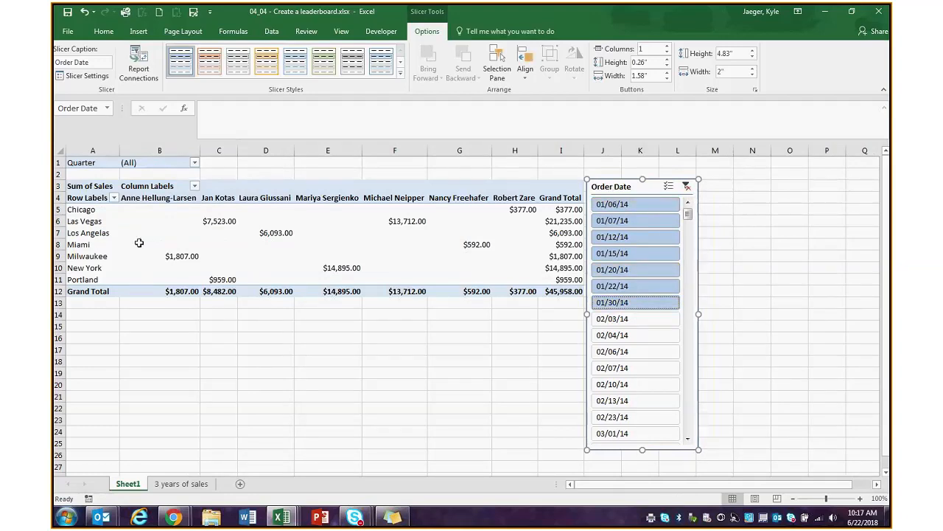
{"action": "left_click", "coordinate": [671, 324]}
{"action": "mouse_move", "coordinate": [684, 218]}
{"action": "left_mouse_down"}
{"action": "mouse_move", "coordinate": [684, 432]}
{"action": "mouse_move", "coordinate": [684, 204]}
{"action": "left_mouse_up"}
{"action": "left_click", "coordinate": [642, 407]}
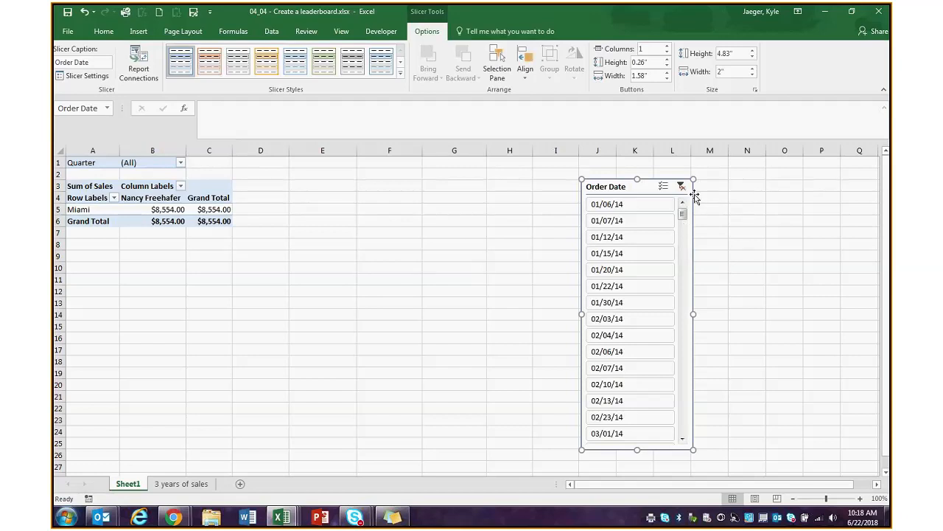
{"action": "key", "text": "Delete"}
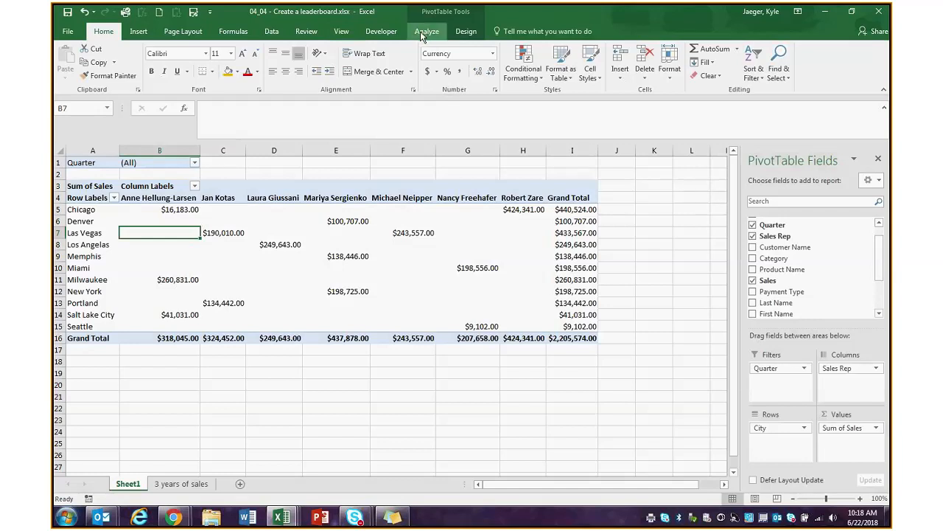
- Insert an Order Date timeline for the pivot table
{"action": "left_click", "coordinate": [422, 32]}
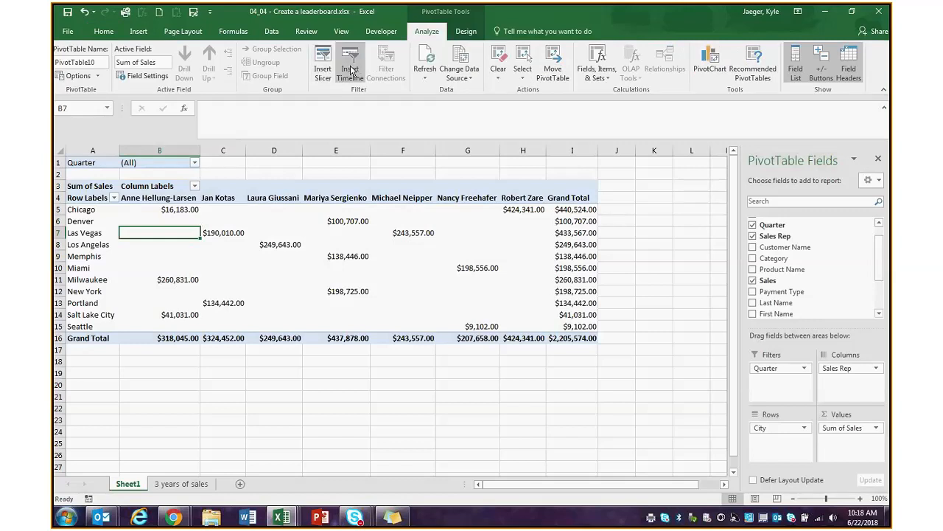
{"action": "left_click", "coordinate": [350, 72]}
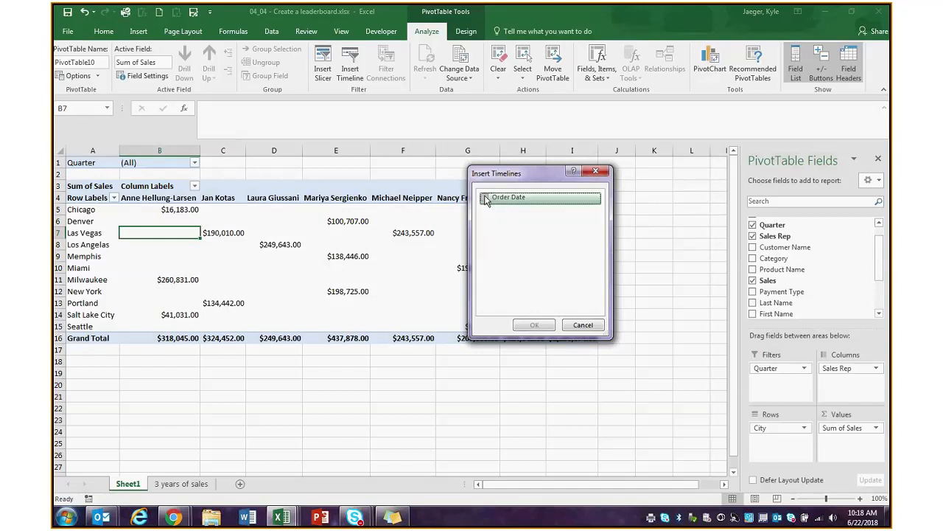
{"action": "left_click", "coordinate": [486, 197]}
{"action": "left_click", "coordinate": [535, 325]}
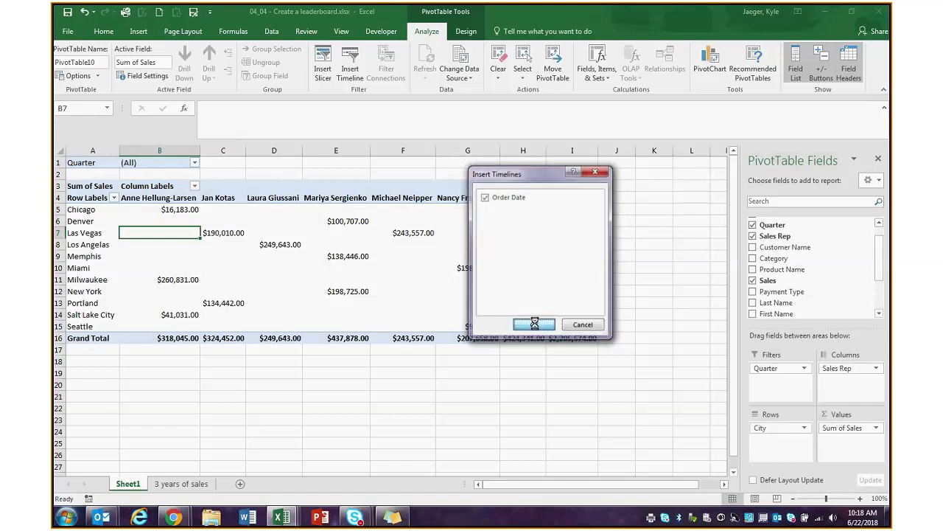
- Move the timeline below the pivot, widen it, and set its time level to QUARTERS
{"action": "left_click", "coordinate": [404, 289]}
{"action": "left_click_drag", "start_coordinate": [392, 289], "coordinate": [233, 256]}
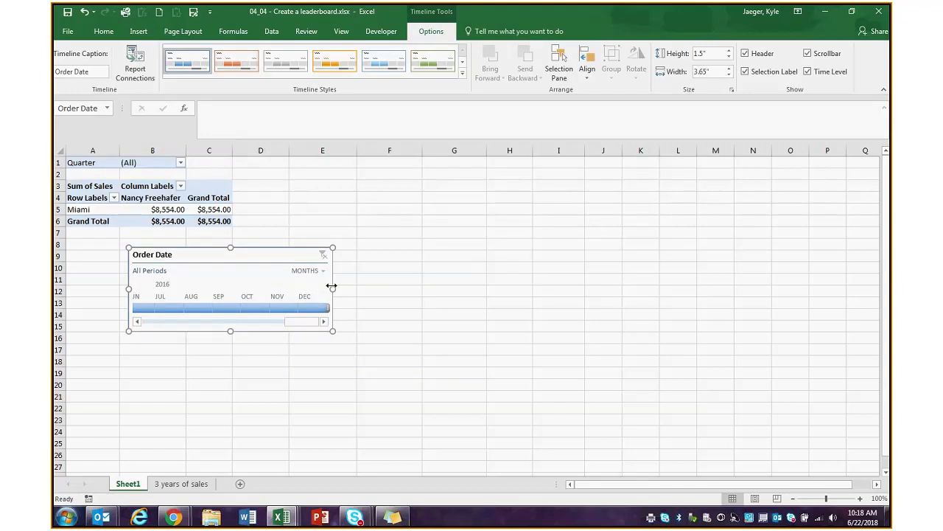
{"action": "left_click_drag", "start_coordinate": [332, 286], "coordinate": [625, 287]}
{"action": "left_click_drag", "start_coordinate": [395, 324], "coordinate": [560, 282]}
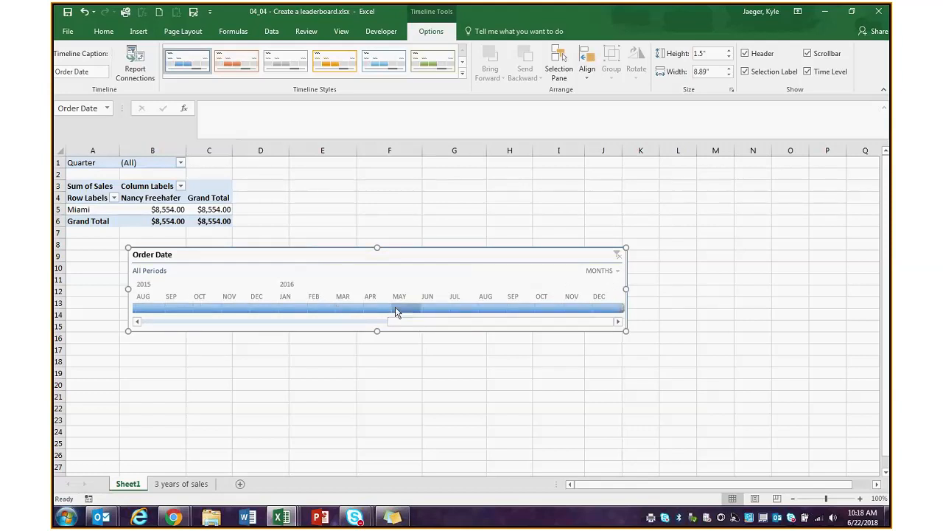
{"action": "left_click", "coordinate": [619, 271]}
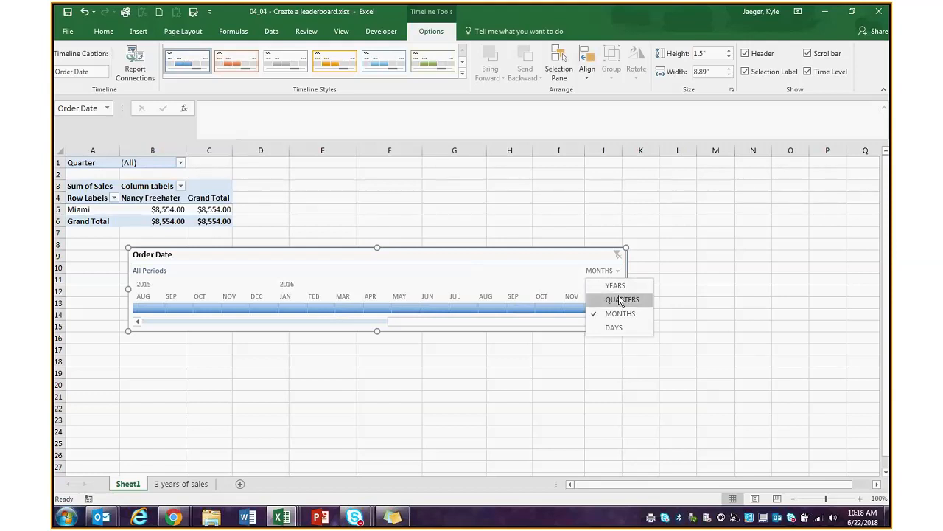
{"action": "left_click", "coordinate": [619, 300]}
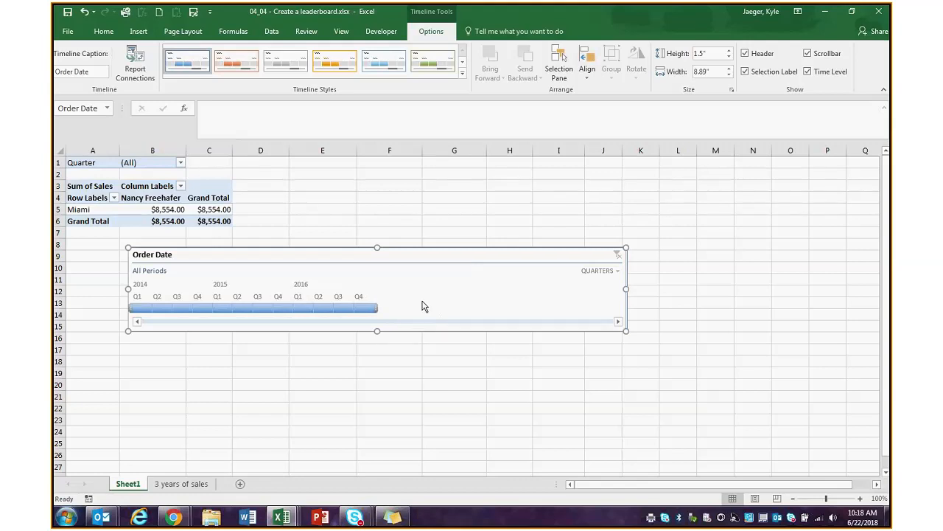
- Leave the Quarter filter unchanged and filter the pivot to Q2 2016 on the timeline
{"action": "left_click", "coordinate": [177, 165]}
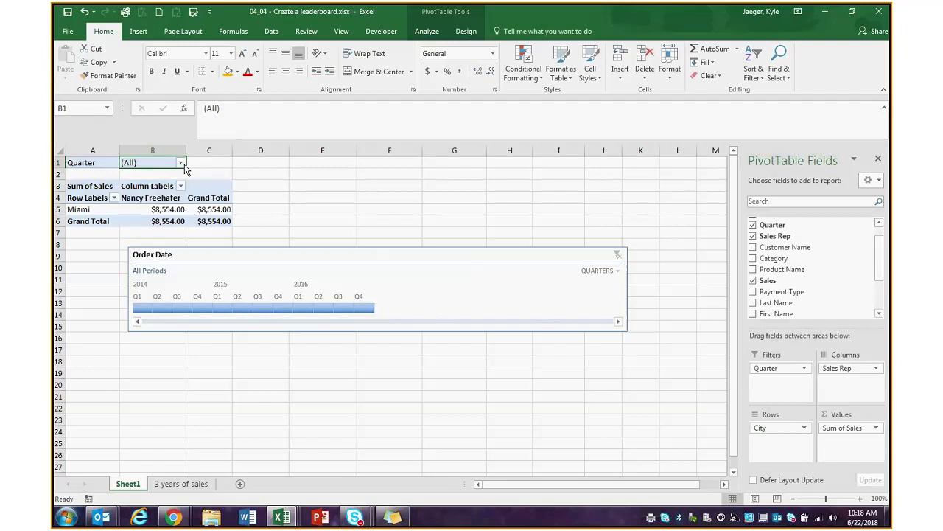
{"action": "left_click", "coordinate": [181, 163]}
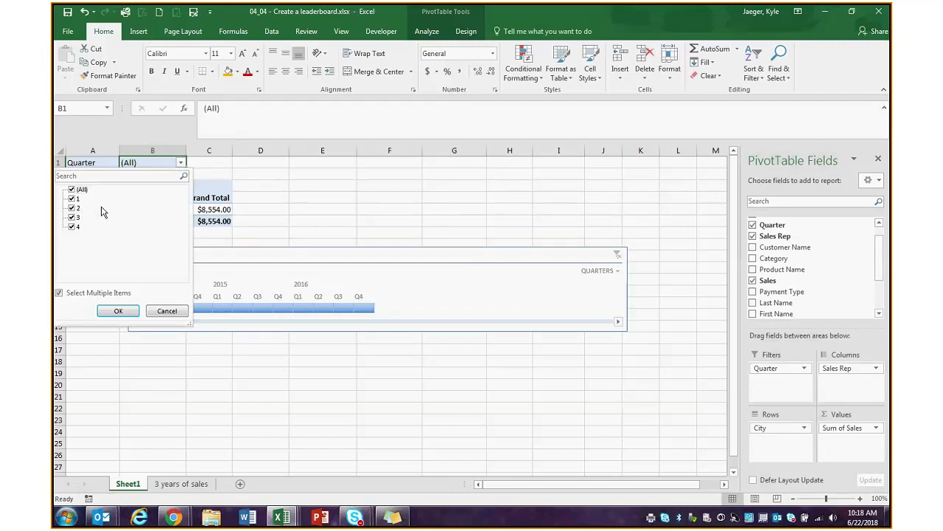
{"action": "left_click", "coordinate": [233, 250]}
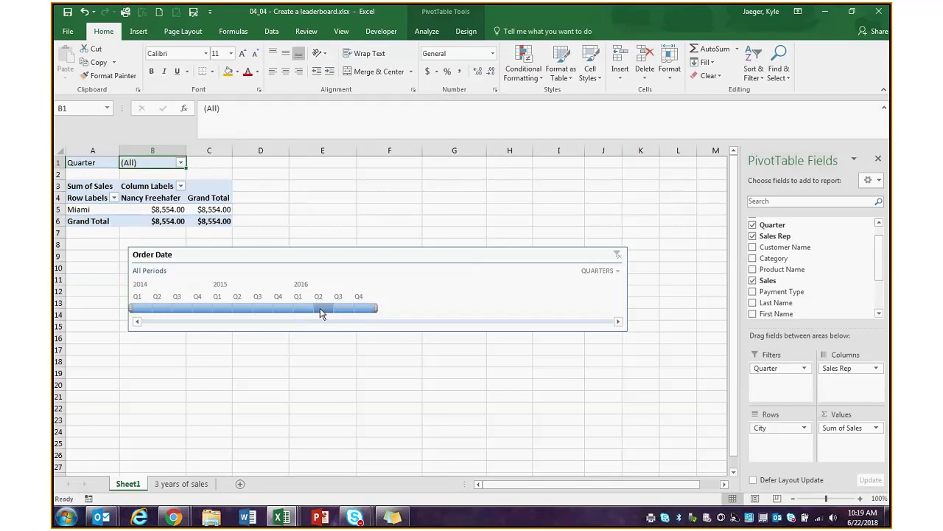
{"action": "left_click", "coordinate": [321, 308]}
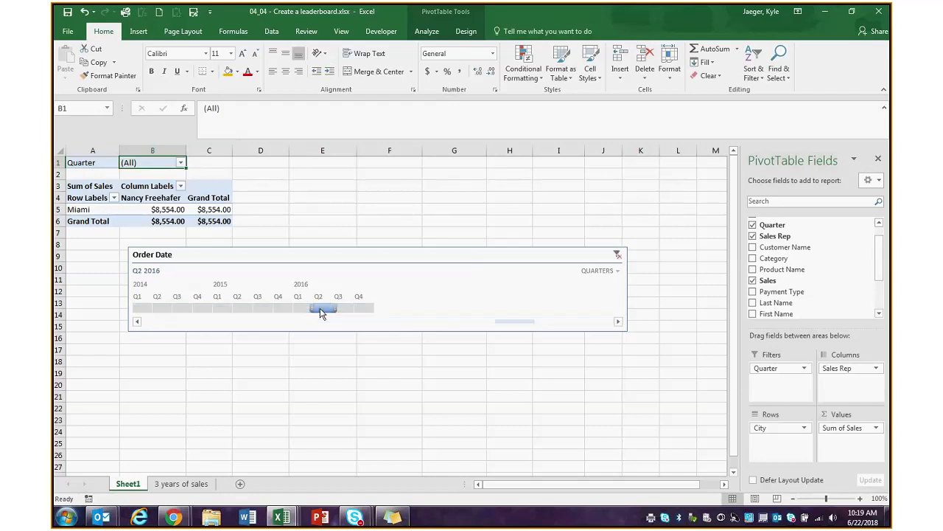
- Move the timeline below the pivot and shift the range back, ending on Q2 2014 only
{"action": "left_click", "coordinate": [348, 256]}
{"action": "left_click_drag", "start_coordinate": [349, 255], "coordinate": [303, 361]}
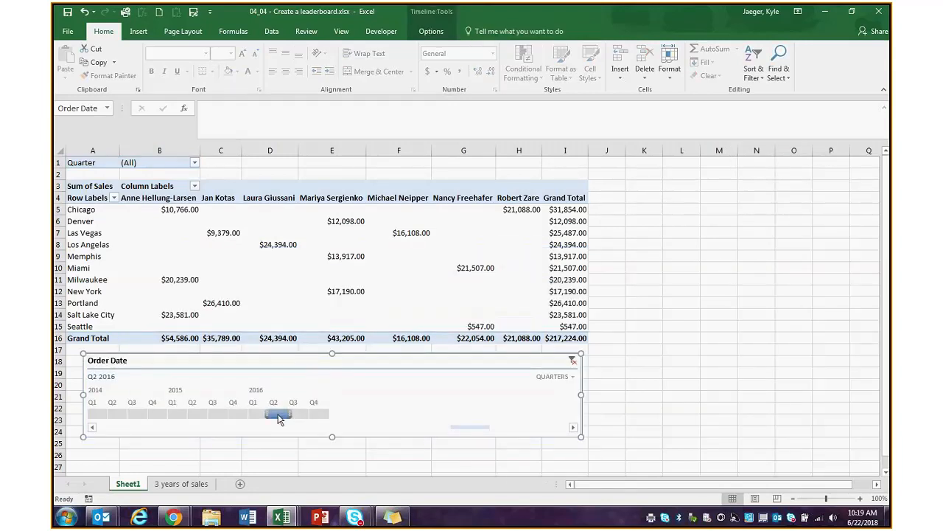
{"action": "left_click_drag", "start_coordinate": [268, 413], "coordinate": [246, 414]}
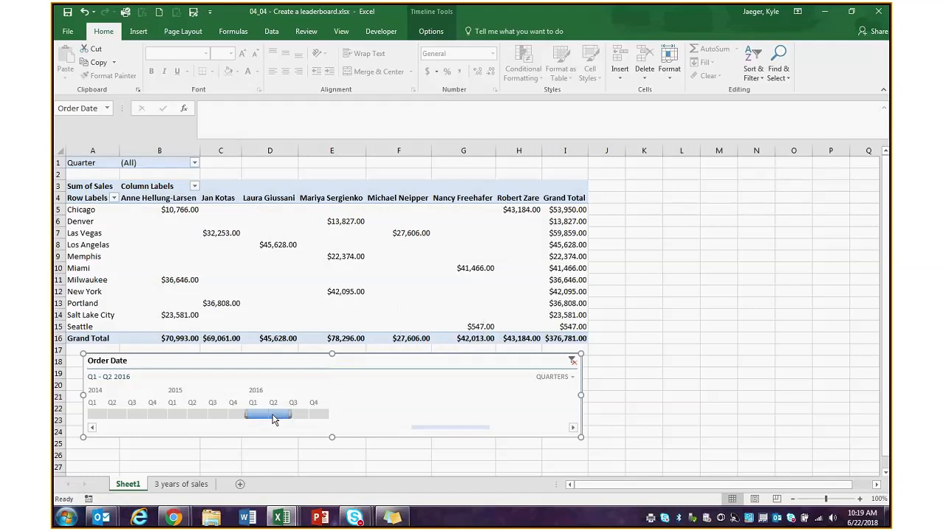
{"action": "left_click_drag", "start_coordinate": [274, 419], "coordinate": [140, 416]}
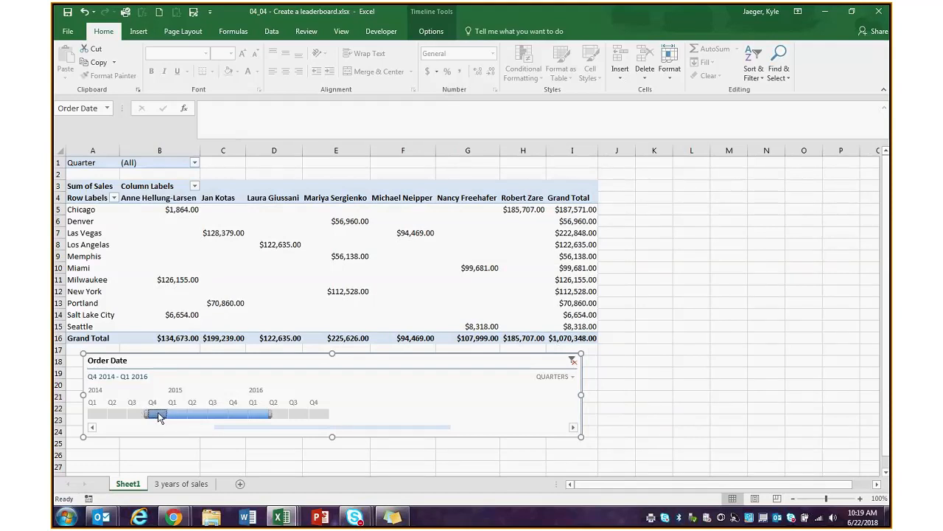
{"action": "left_click", "coordinate": [122, 417]}
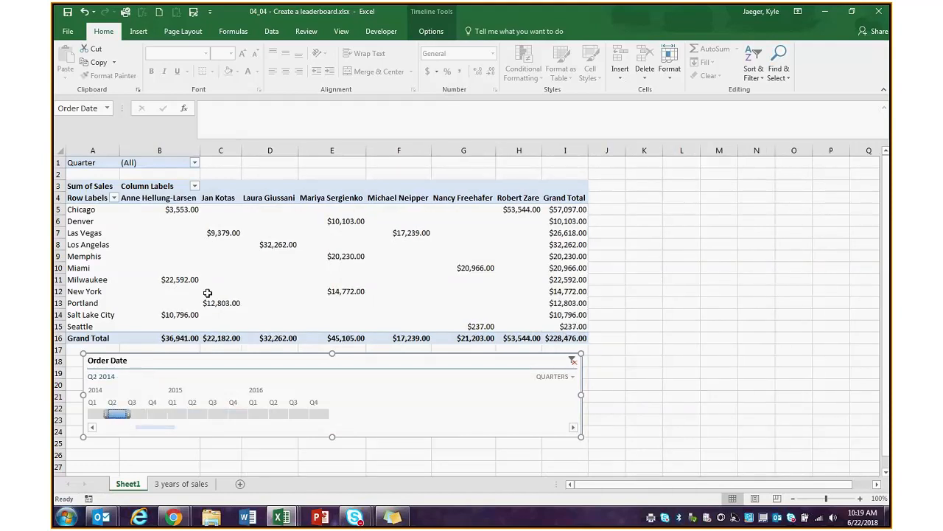
- Delete the Order Date timeline so all dates return
{"action": "mouse_move", "coordinate": [193, 328]}
{"action": "mouse_move", "coordinate": [453, 336]}
{"action": "key", "text": "Delete"}
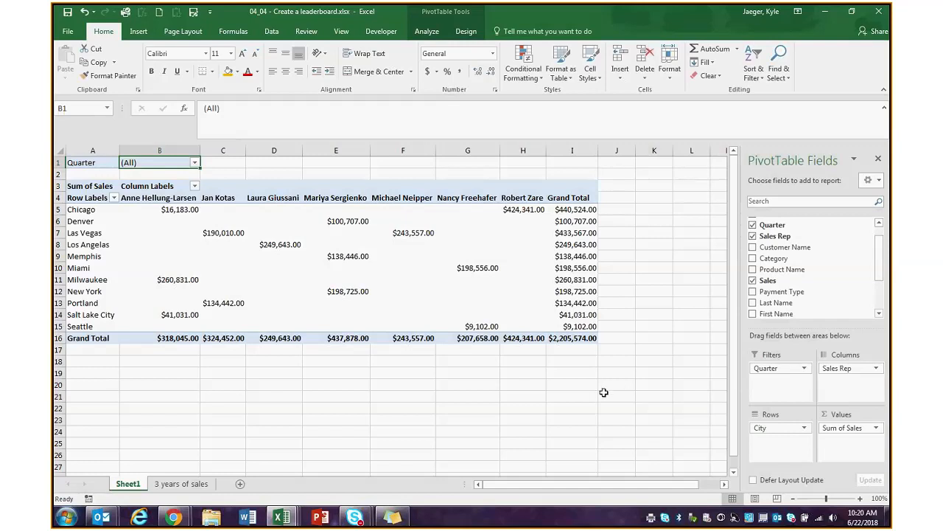
- Minimize the leaderboard workbook to bring 04_06 - PivotCharts.xlsx to the front
{"action": "left_click", "coordinate": [531, 283]}
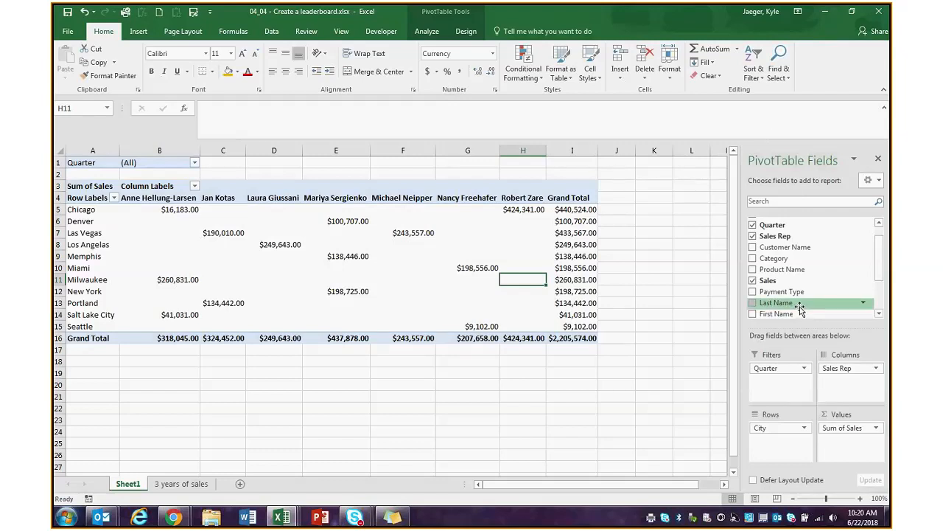
{"action": "scroll", "coordinate": [884, 253], "scroll_direction": "up", "scroll_amount": 2}
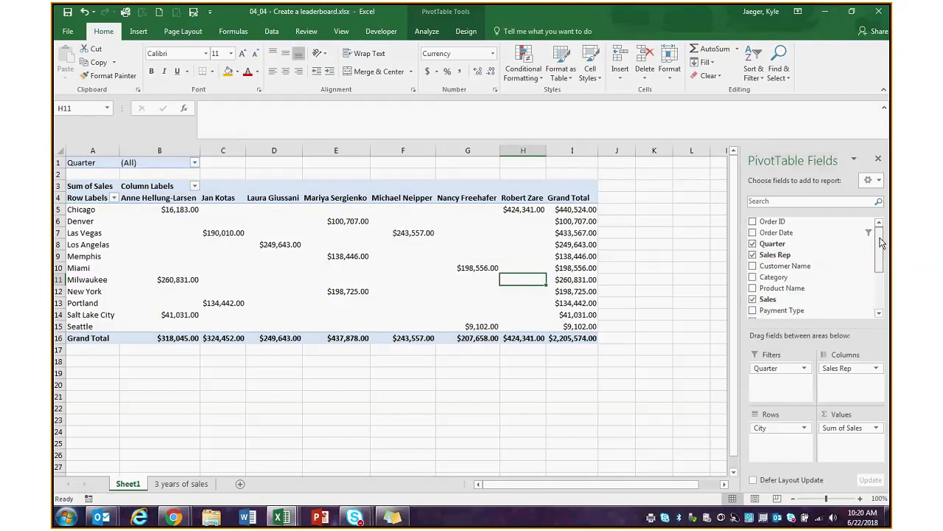
{"action": "left_click", "coordinate": [827, 12]}
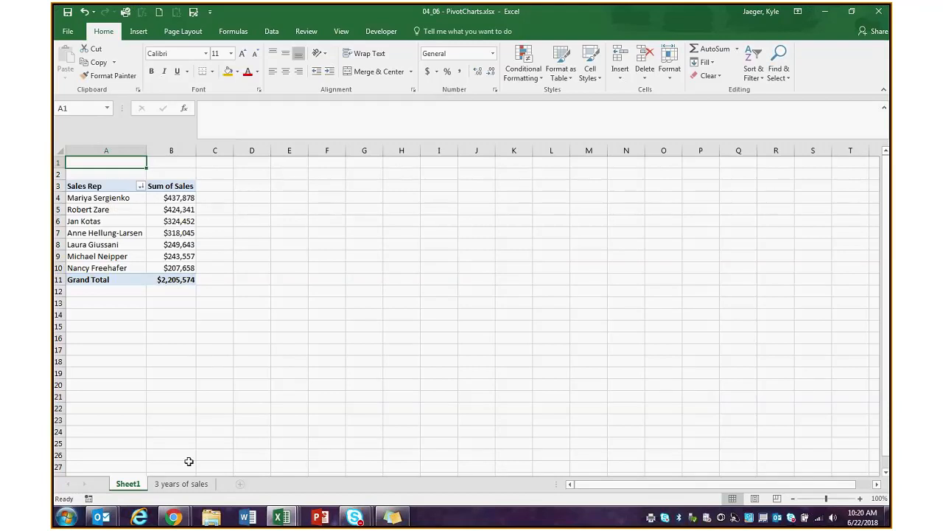
- Check the 3 years of sales data, then inspect the rep names and totals in the pivot
{"action": "left_click", "coordinate": [181, 484]}
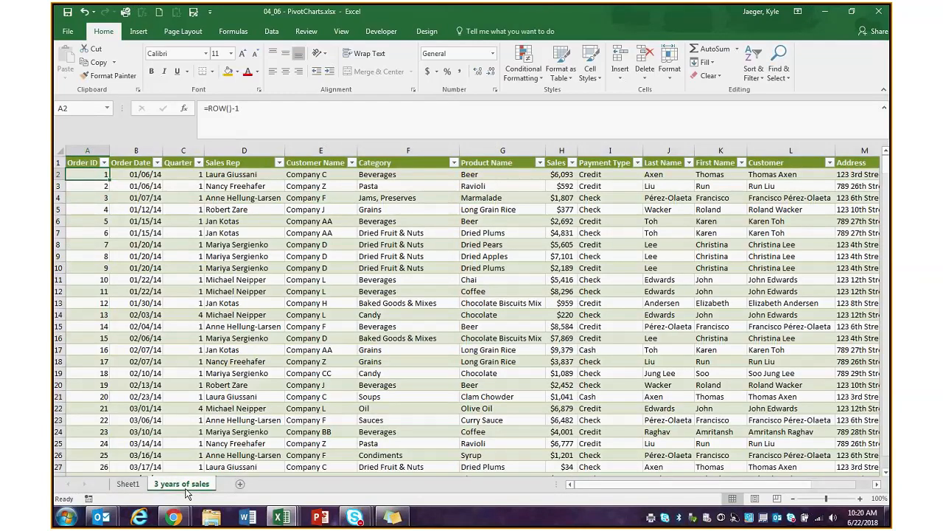
{"action": "left_click", "coordinate": [128, 483]}
{"action": "left_click", "coordinate": [98, 198]}
{"action": "left_click", "coordinate": [174, 201]}
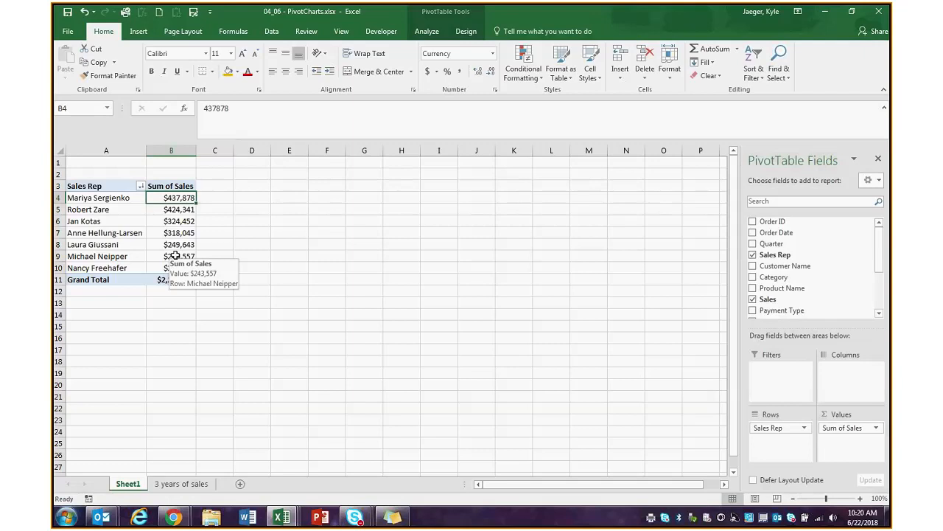
{"action": "left_click", "coordinate": [135, 216]}
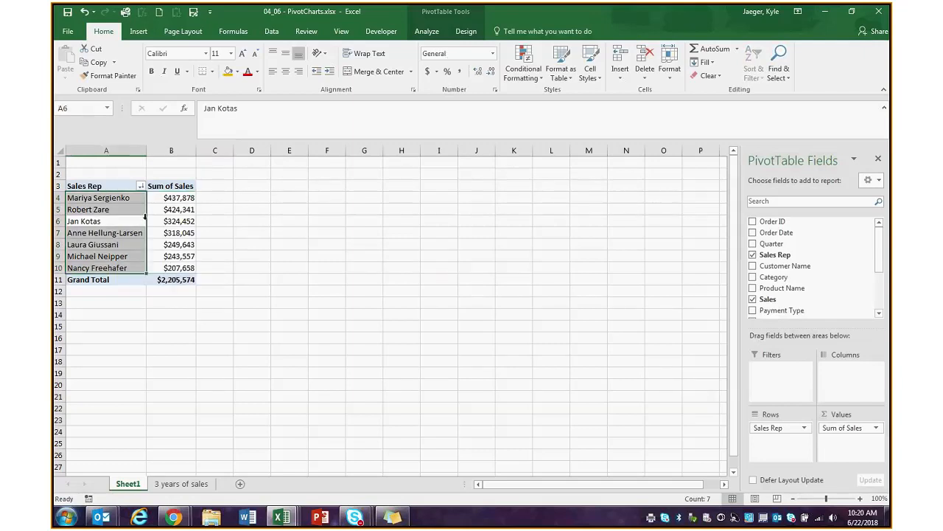
{"action": "left_click", "coordinate": [132, 232]}
{"action": "left_click", "coordinate": [163, 231]}
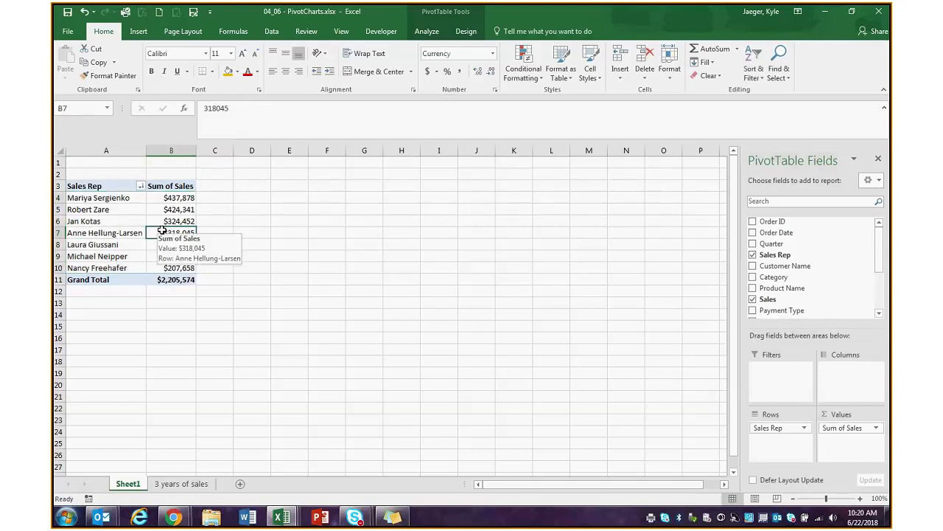
- Show the PivotTable Analyze options after a brief look at Design
{"action": "left_click", "coordinate": [426, 33]}
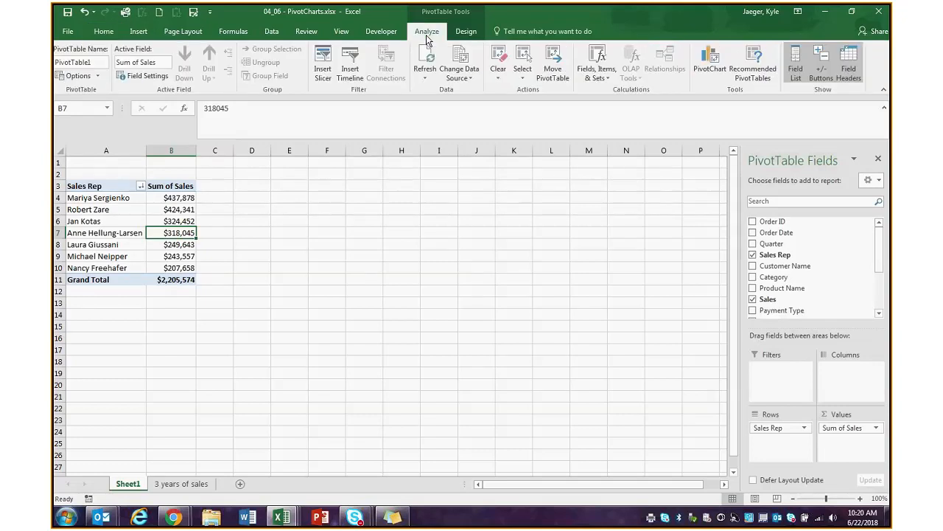
{"action": "left_click", "coordinate": [466, 31]}
{"action": "left_click", "coordinate": [441, 32]}
- Insert a Clustered Column PivotChart of Sum of Sales for the seven reps on Sheet1
{"action": "left_click", "coordinate": [136, 32]}
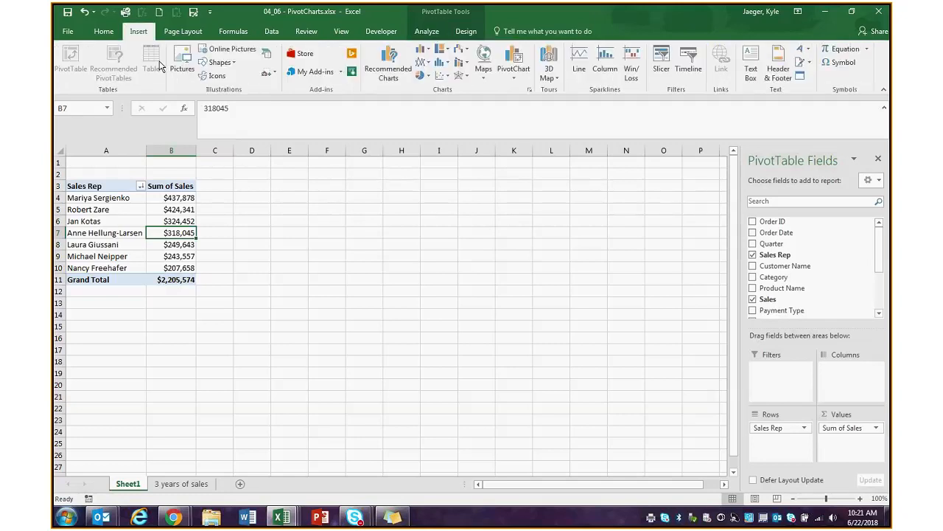
{"action": "left_click", "coordinate": [516, 71]}
{"action": "left_click", "coordinate": [519, 93]}
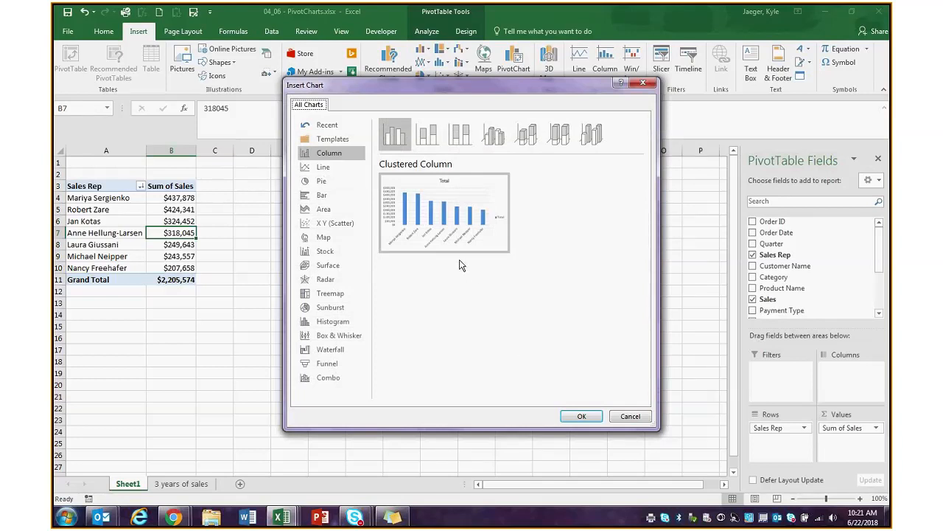
{"action": "mouse_move", "coordinate": [453, 244]}
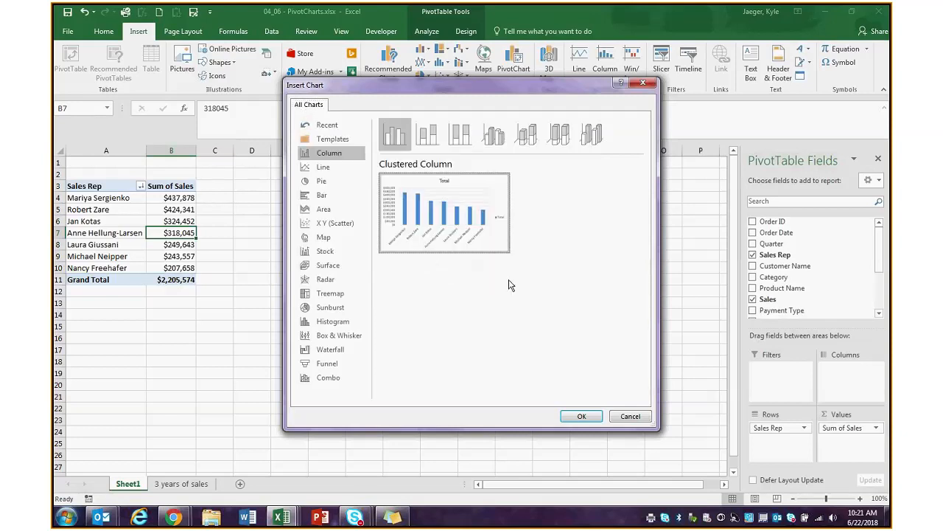
{"action": "left_click", "coordinate": [572, 416]}
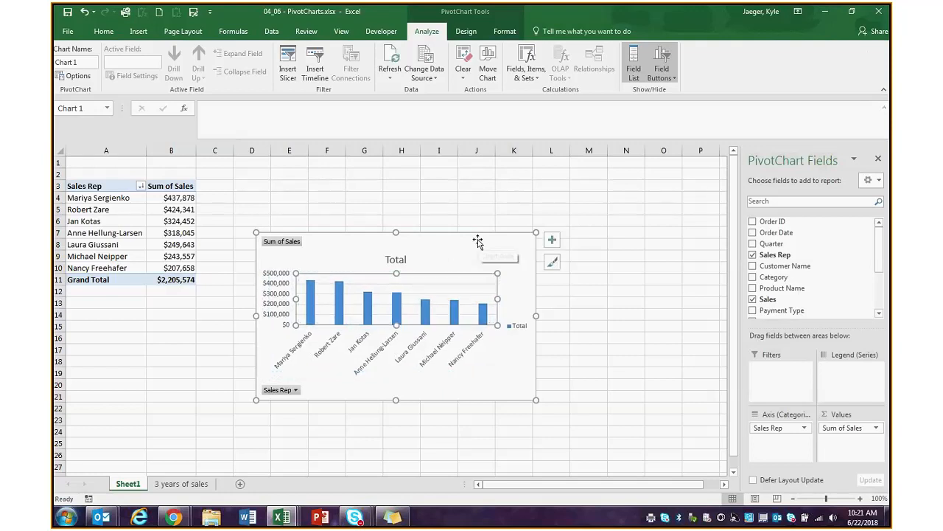
- Move the PivotChart below the pivot table and add Category as the pivot's column field
{"action": "left_click_drag", "start_coordinate": [478, 242], "coordinate": [448, 185]}
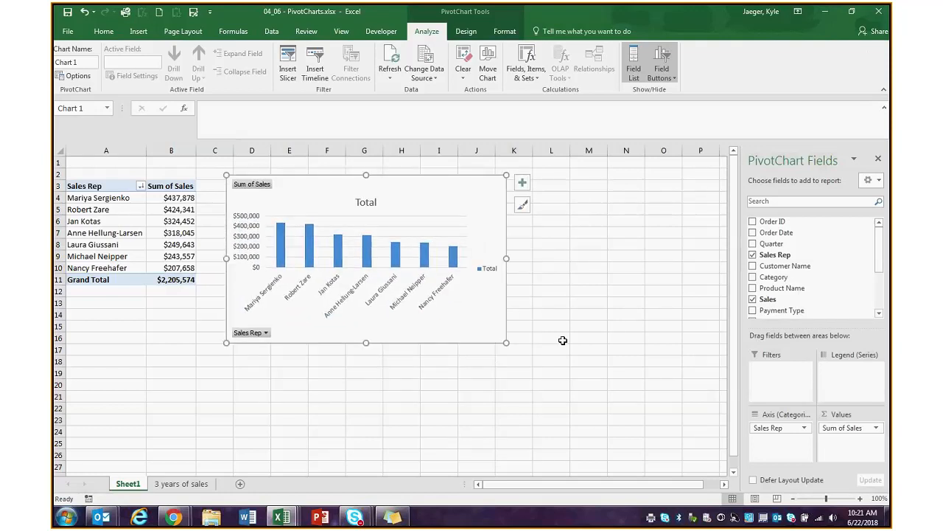
{"action": "left_click", "coordinate": [560, 338]}
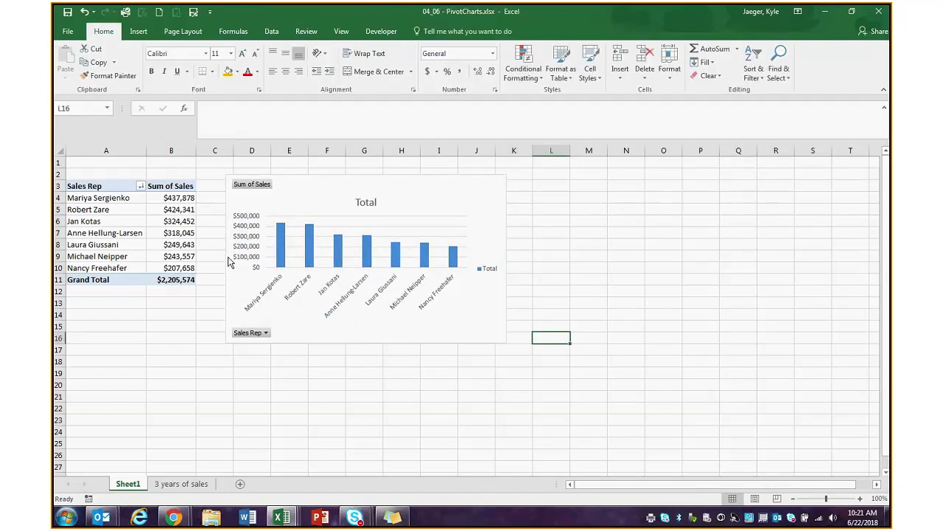
{"action": "left_click_drag", "start_coordinate": [356, 203], "coordinate": [219, 313]}
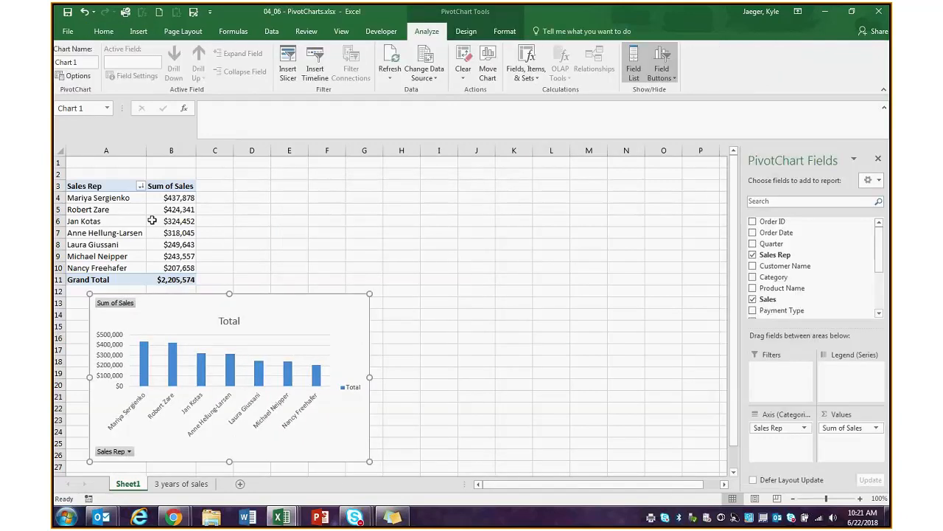
{"action": "left_click", "coordinate": [168, 221]}
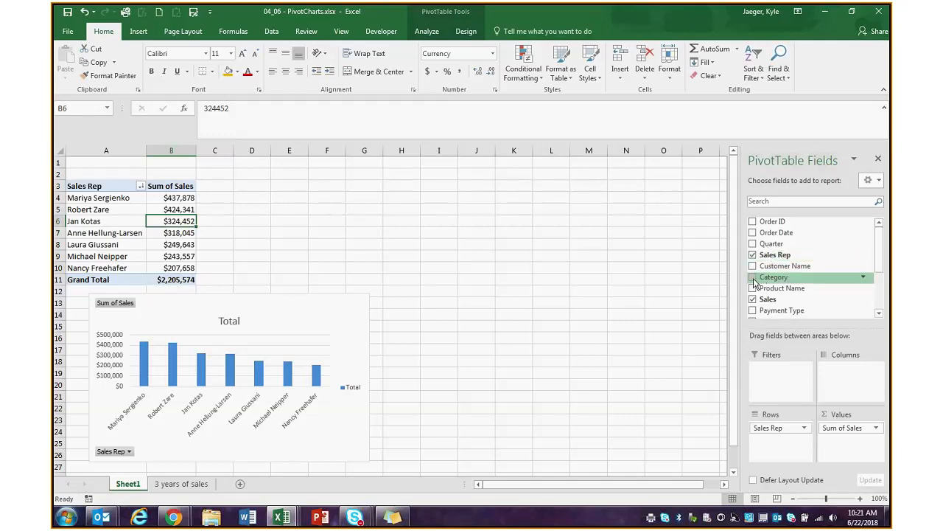
{"action": "left_click_drag", "start_coordinate": [755, 283], "coordinate": [843, 376]}
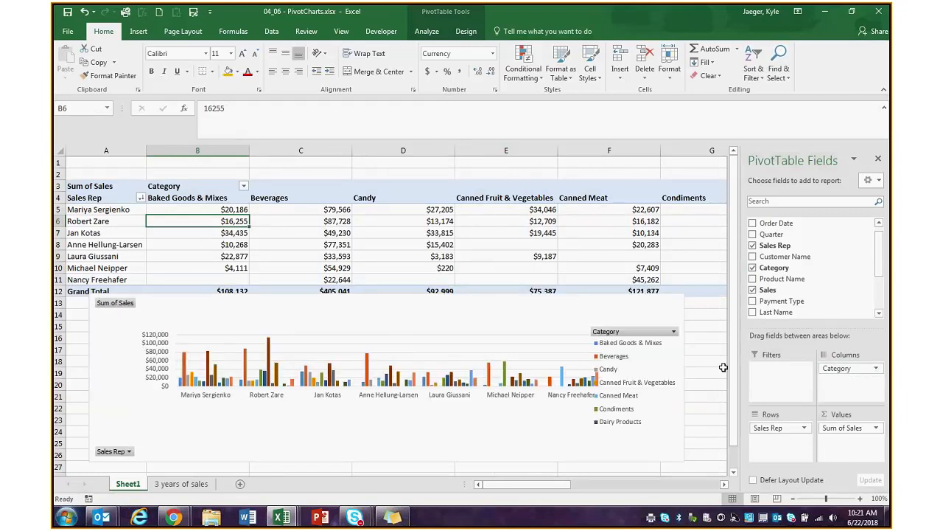
- Widen the PivotChart to the right and nudge it into place under the table
{"action": "left_click", "coordinate": [505, 379]}
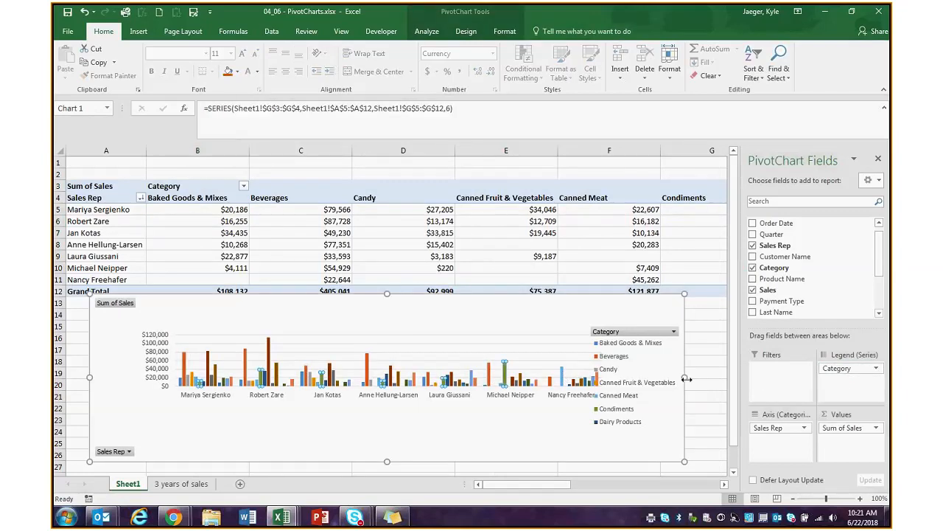
{"action": "left_click_drag", "start_coordinate": [685, 378], "coordinate": [720, 379]}
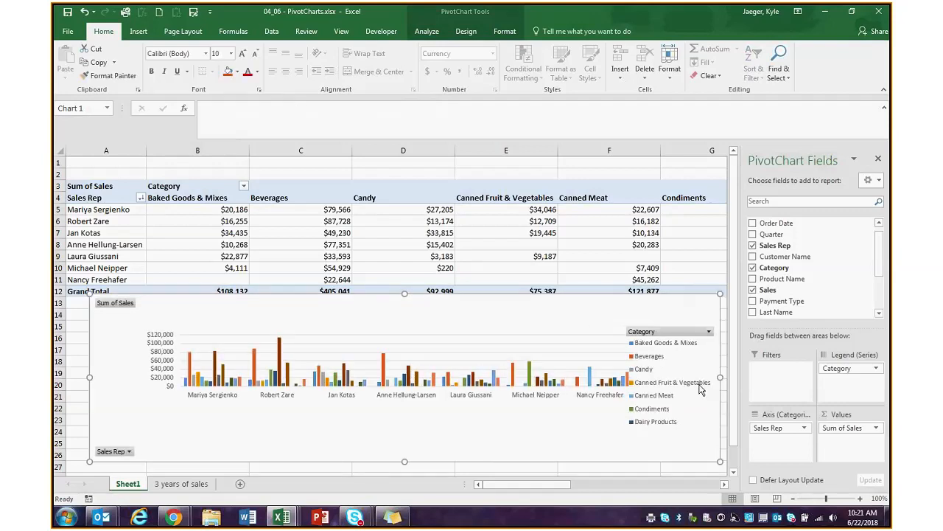
{"action": "mouse_move", "coordinate": [515, 484]}
{"action": "left_mouse_down"}
{"action": "mouse_move", "coordinate": [604, 484]}
{"action": "mouse_move", "coordinate": [516, 485]}
{"action": "left_mouse_up"}
{"action": "left_click_drag", "start_coordinate": [570, 312], "coordinate": [556, 316]}
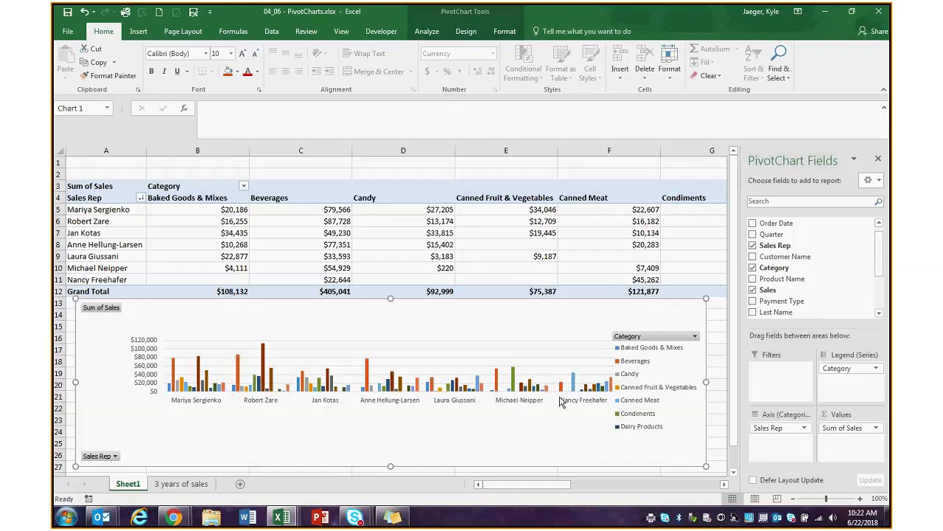
{"action": "left_click_drag", "start_coordinate": [560, 400], "coordinate": [552, 405]}
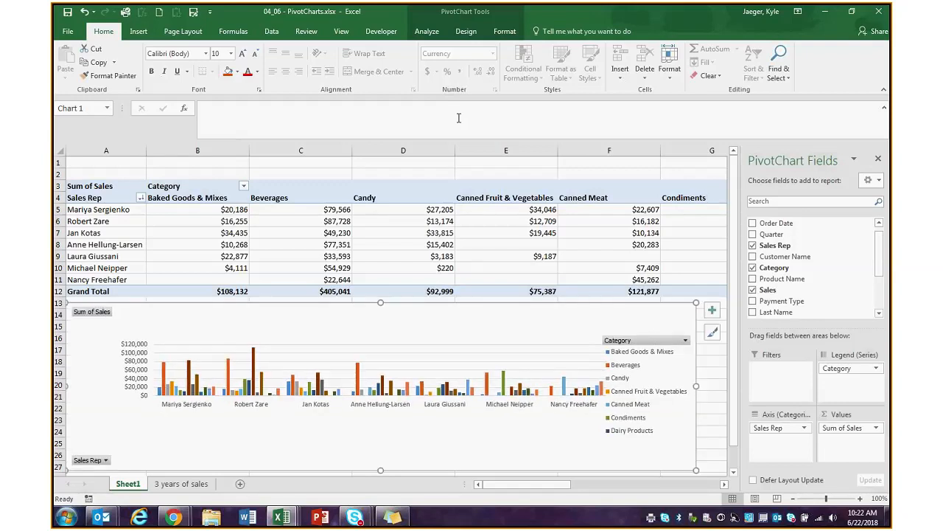
- Insert a Category slicer and move it to the right of the chart
{"action": "left_click", "coordinate": [427, 31]}
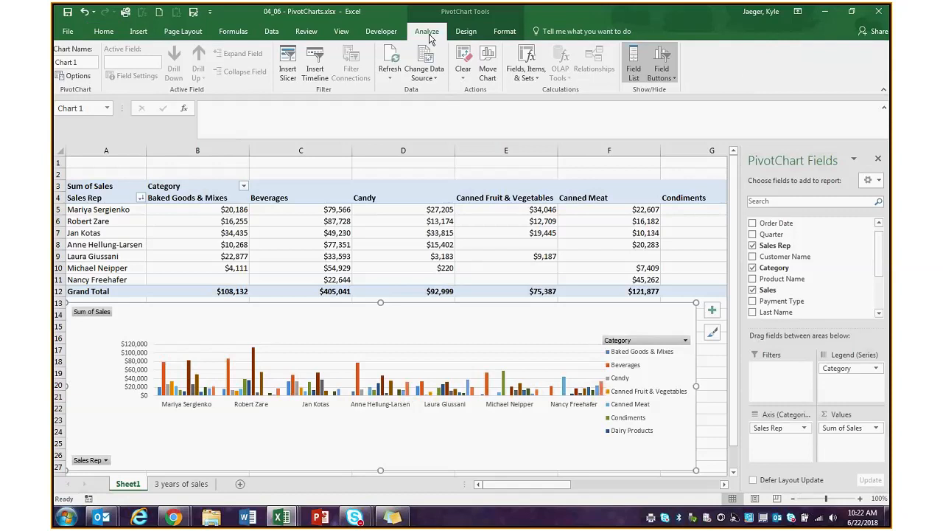
{"action": "left_click", "coordinate": [287, 70]}
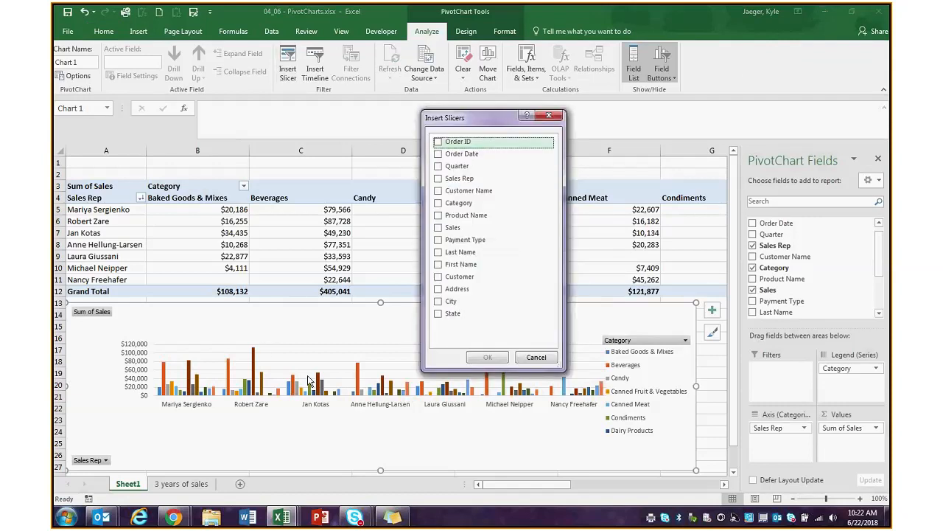
{"action": "left_click", "coordinate": [438, 203]}
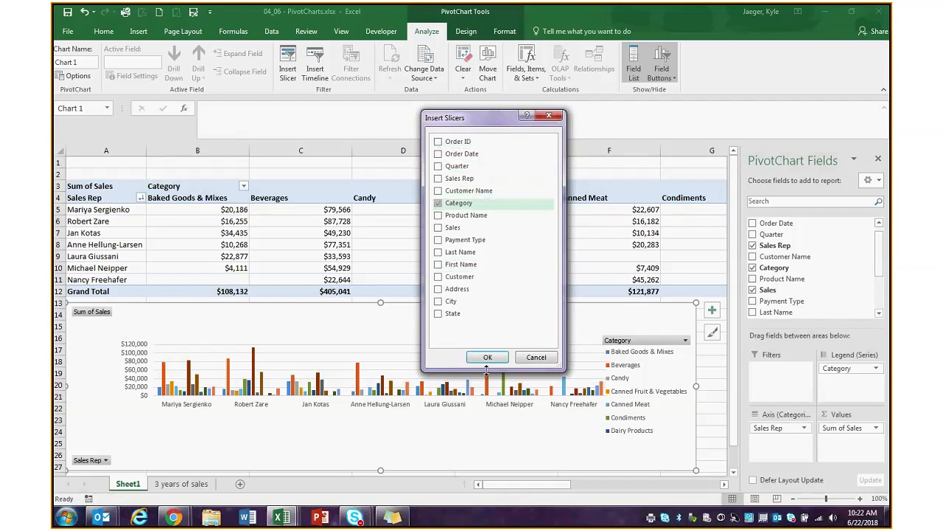
{"action": "left_click", "coordinate": [488, 357]}
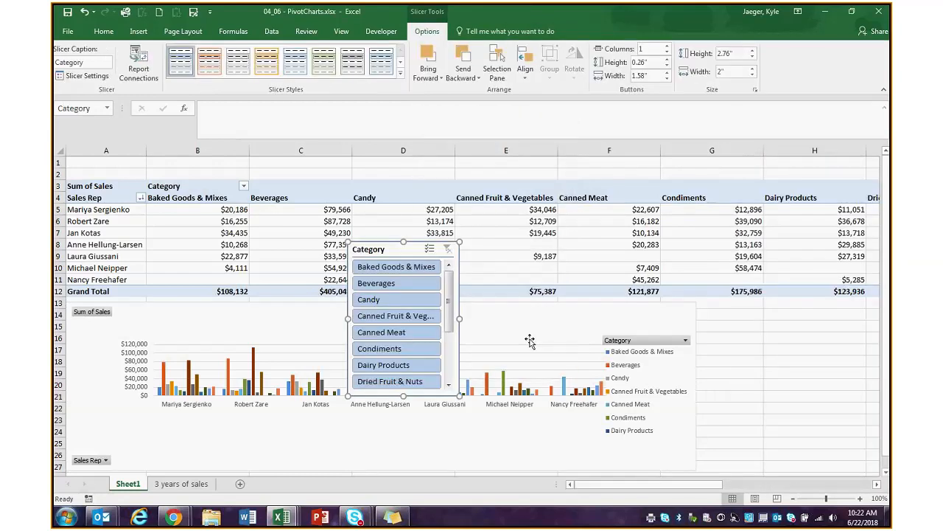
{"action": "left_click_drag", "start_coordinate": [428, 252], "coordinate": [785, 313]}
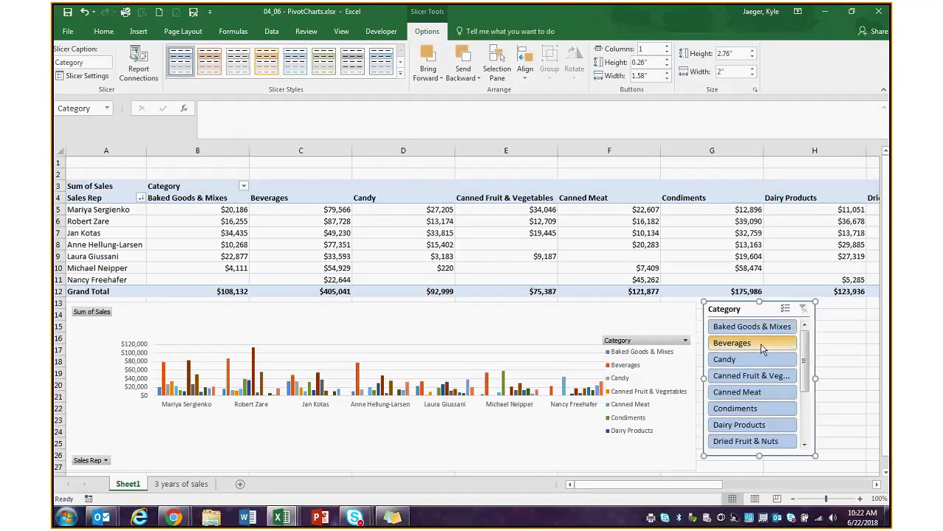
- Filter the slicer to Candy and Condiments together
{"action": "left_click", "coordinate": [746, 359]}
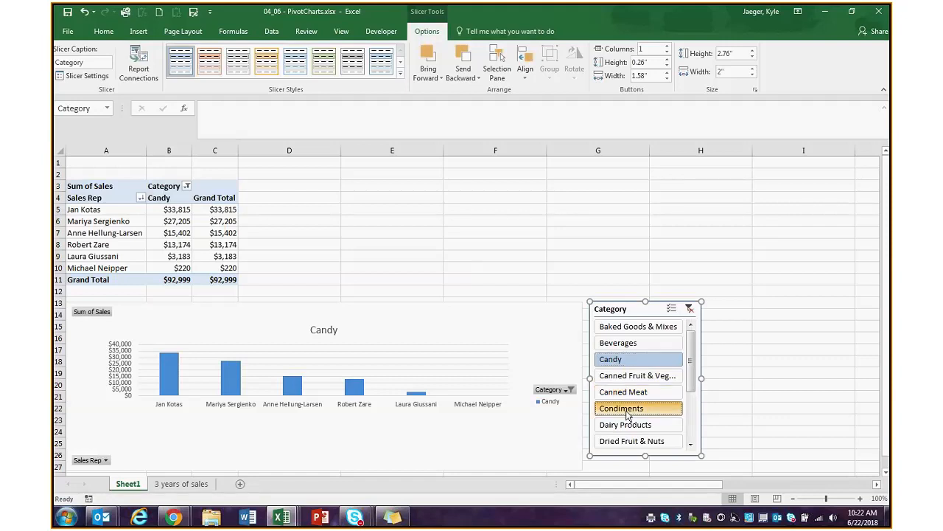
{"action": "left_click", "coordinate": [628, 415], "text": "ctrl"}
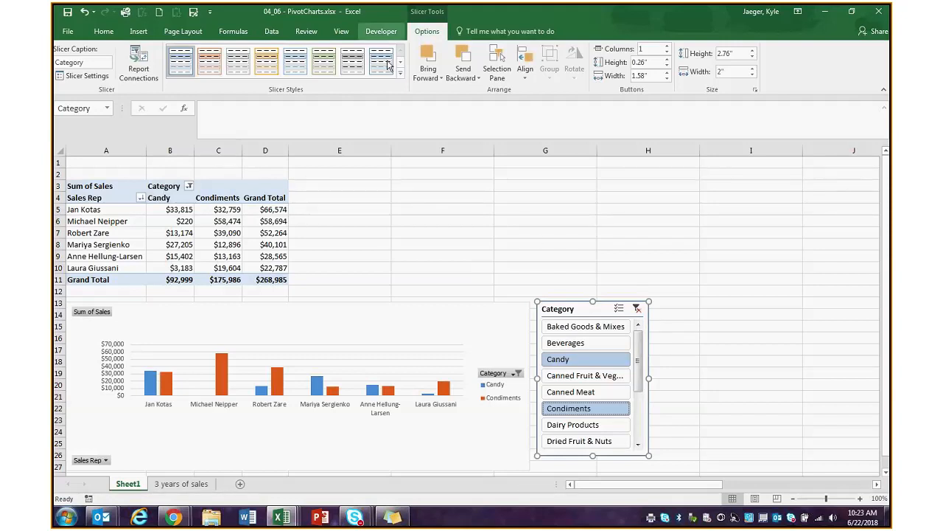
{"action": "left_click", "coordinate": [395, 348]}
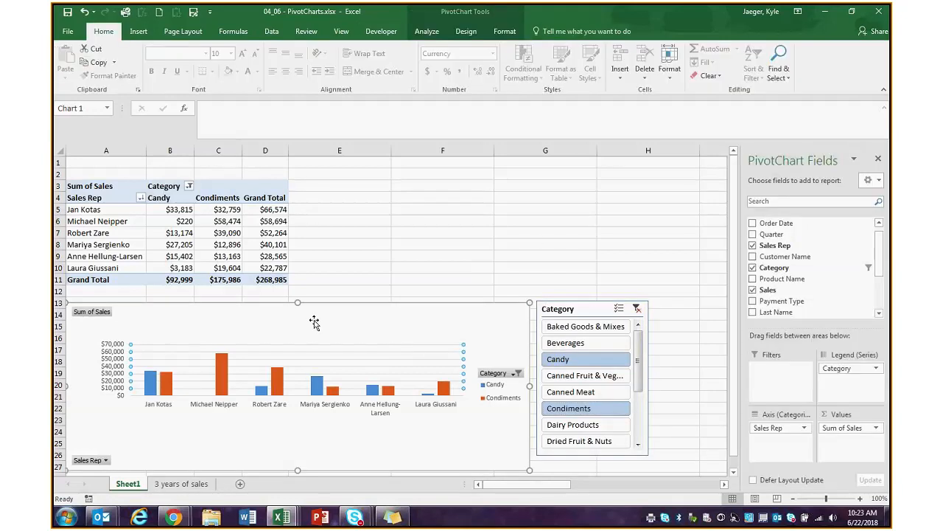
- Insert a Quarter slicer and place it beside the Category slicer
{"action": "left_click", "coordinate": [427, 31]}
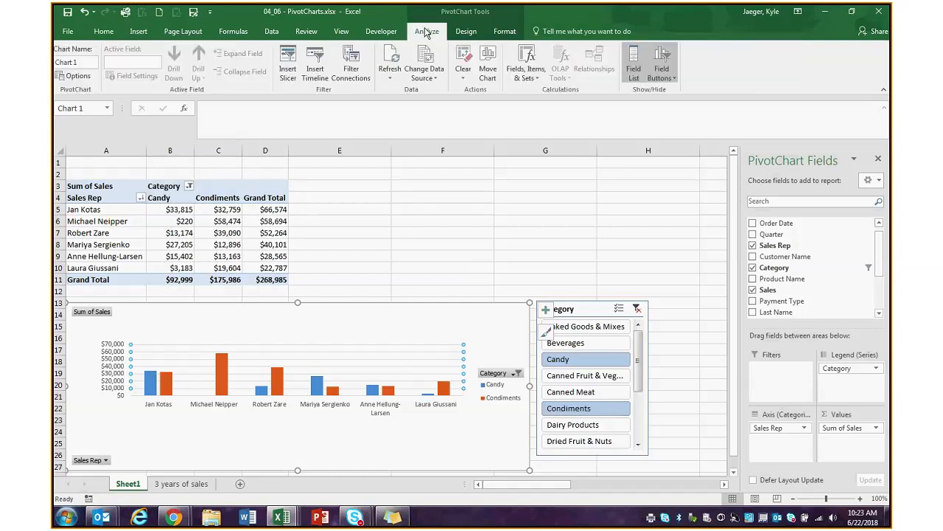
{"action": "left_click", "coordinate": [289, 62]}
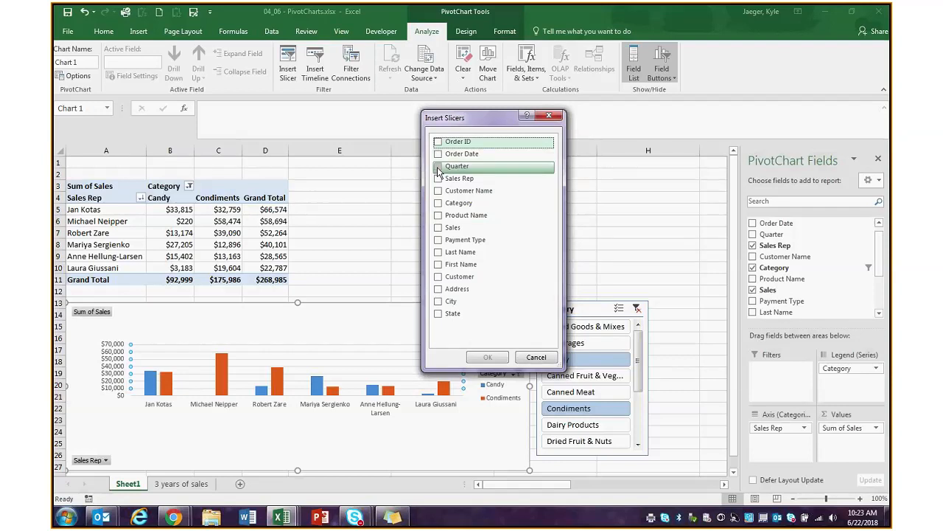
{"action": "left_click", "coordinate": [439, 171]}
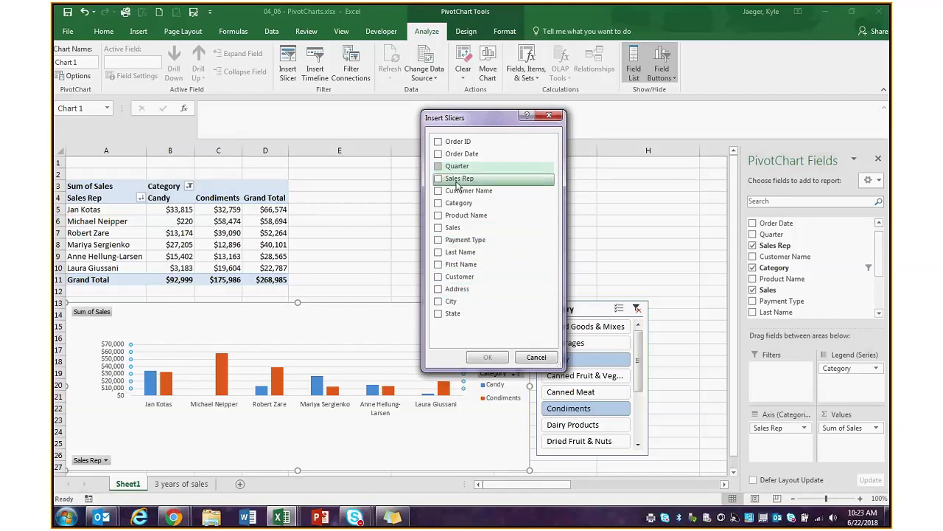
{"action": "left_click", "coordinate": [486, 356]}
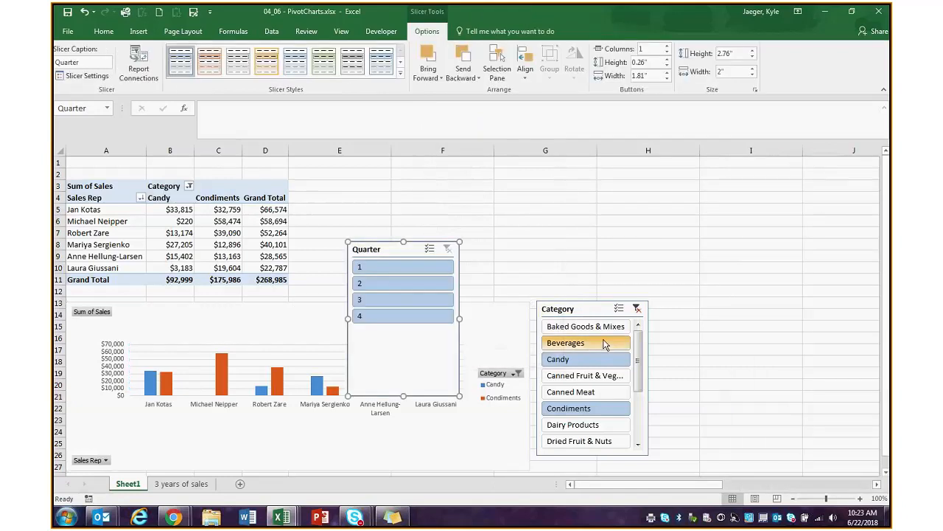
{"action": "left_click_drag", "start_coordinate": [417, 246], "coordinate": [737, 310]}
- Filter the chart to quarter 1 and align the Quarter slicer
{"action": "left_click", "coordinate": [710, 331]}
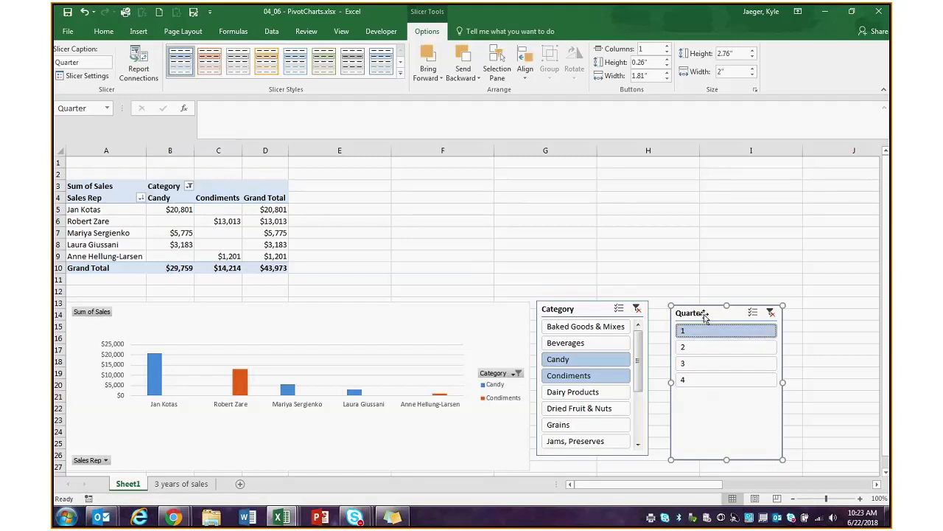
{"action": "left_click_drag", "start_coordinate": [704, 314], "coordinate": [688, 310]}
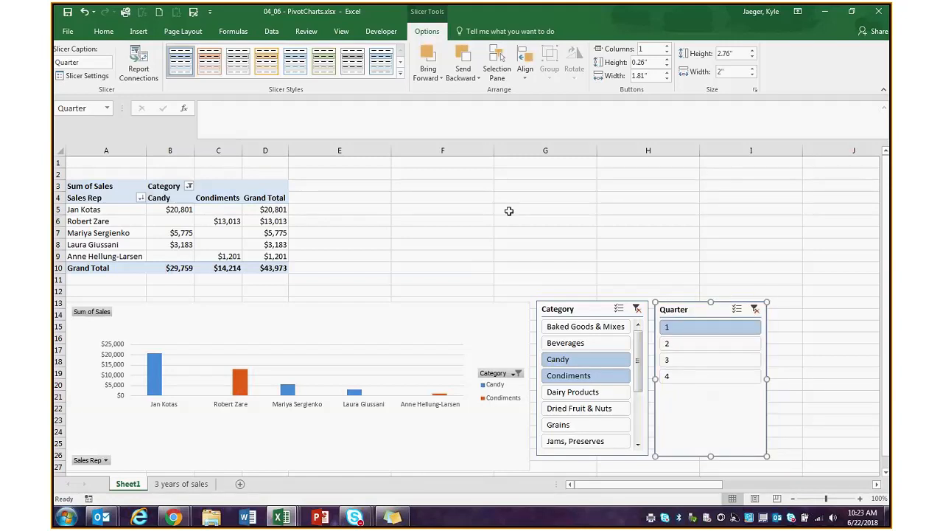
{"action": "key", "text": "Tab"}
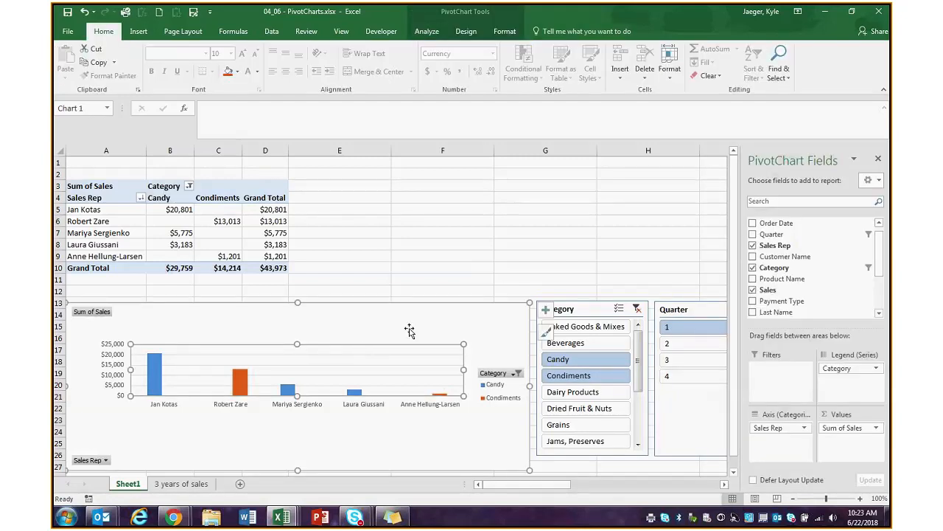
- Insert a Sales Rep slicer and drag it right of the Quarter slicer
{"action": "left_click", "coordinate": [428, 31]}
{"action": "left_click", "coordinate": [288, 63]}
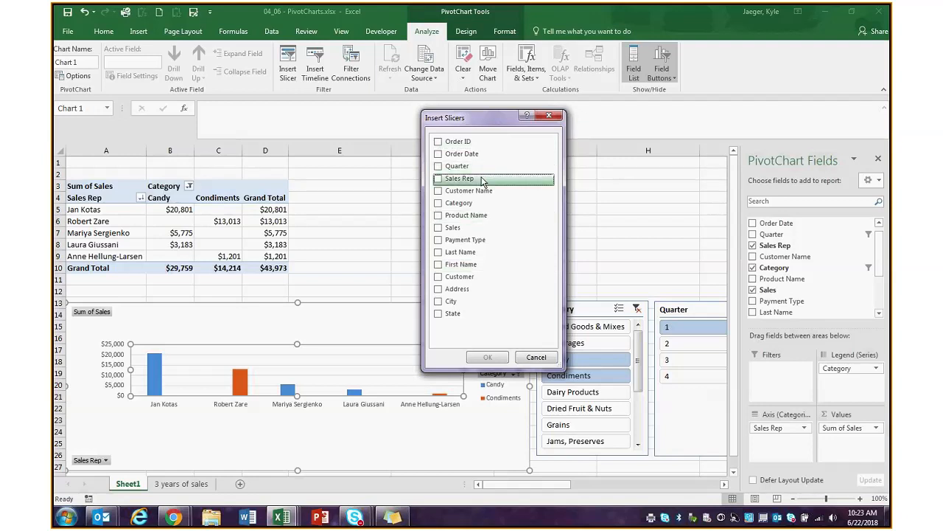
{"action": "left_click", "coordinate": [439, 179]}
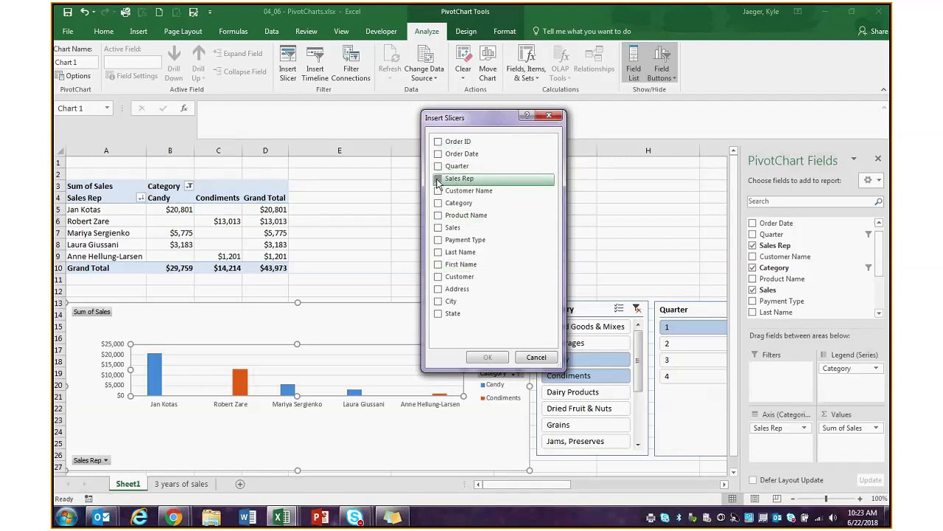
{"action": "left_click", "coordinate": [486, 356]}
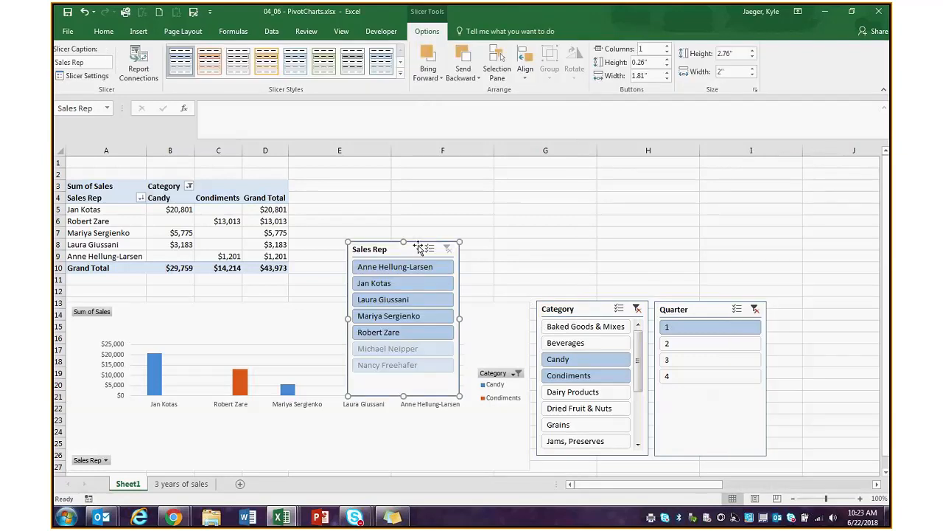
{"action": "left_click_drag", "start_coordinate": [418, 248], "coordinate": [841, 311]}
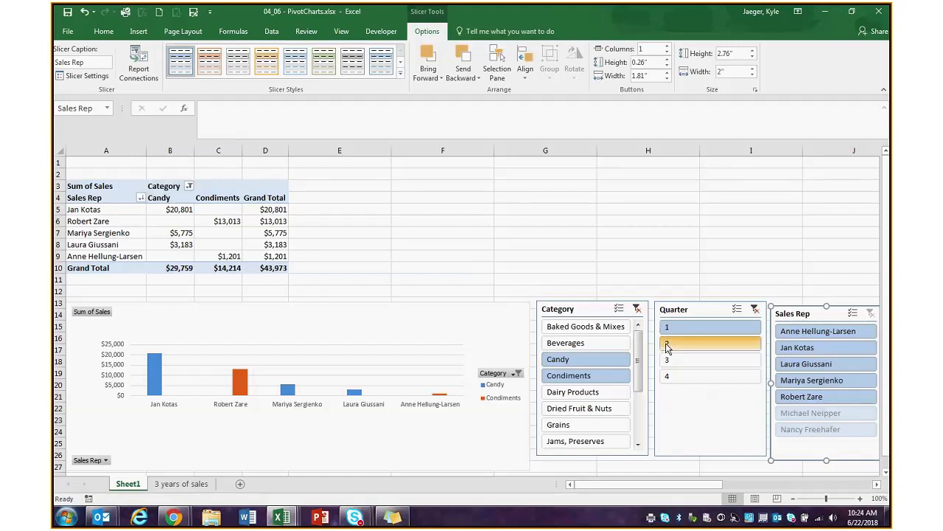
- Try Baked Goods & Mixes, then reselect all categories and all four quarters
{"action": "left_click", "coordinate": [609, 334]}
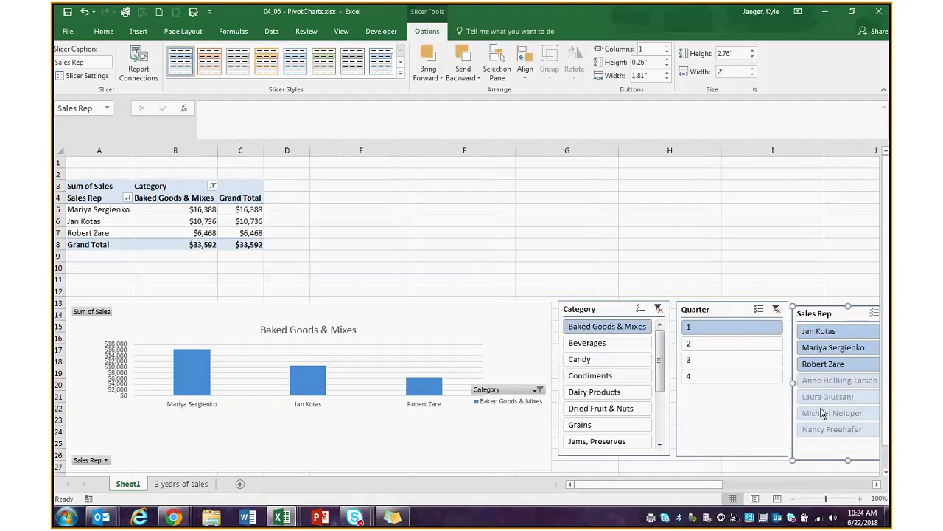
{"action": "scroll", "coordinate": [664, 395], "scroll_direction": "down", "scroll_amount": 2}
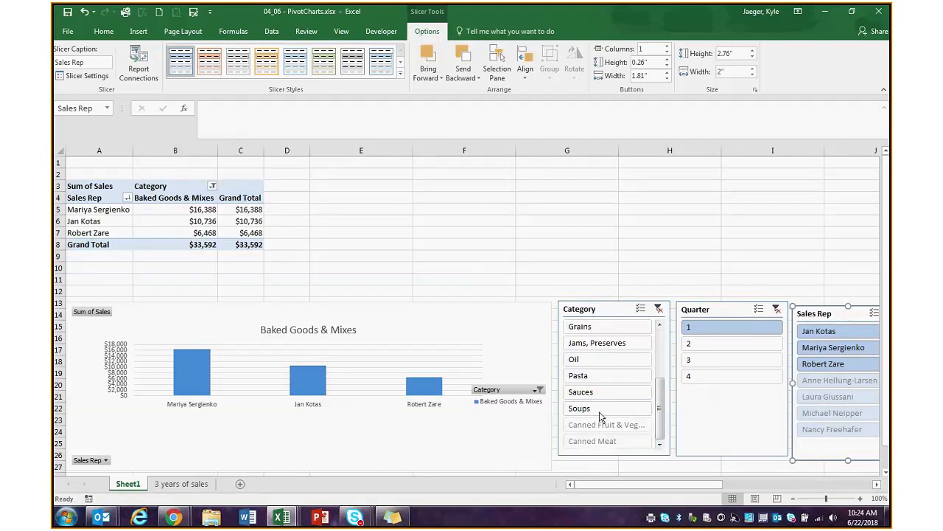
{"action": "left_click", "coordinate": [604, 443], "text": "shift"}
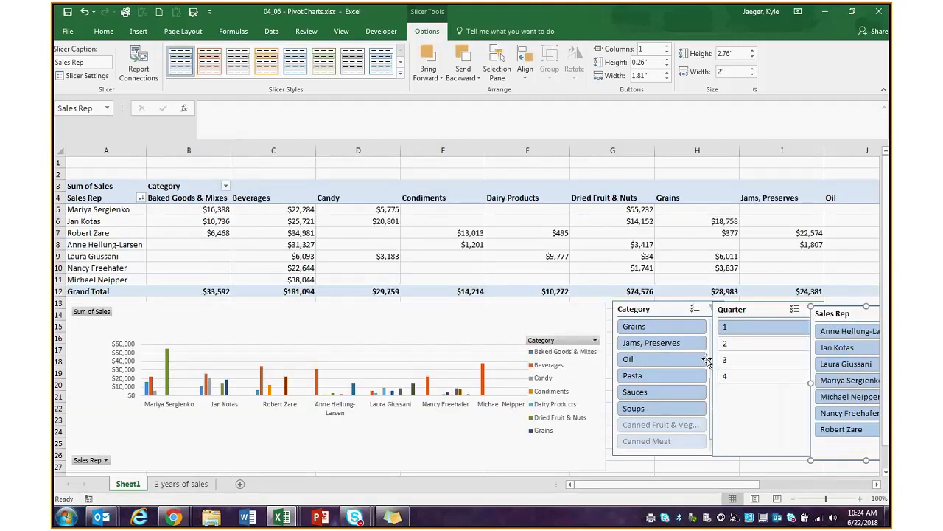
{"action": "left_click", "coordinate": [727, 375], "text": "shift"}
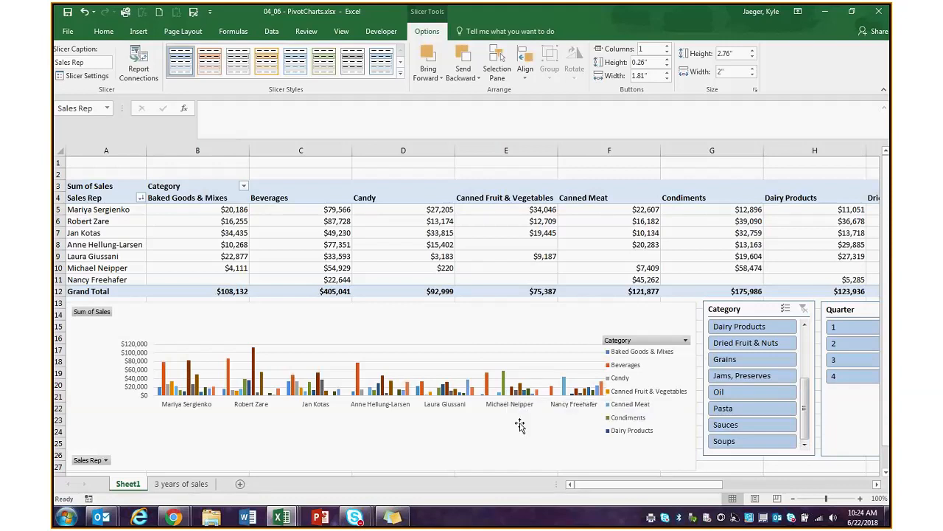
- Test a single sales rep, restore all reps, and filter to Condiments only
{"action": "mouse_move", "coordinate": [506, 387]}
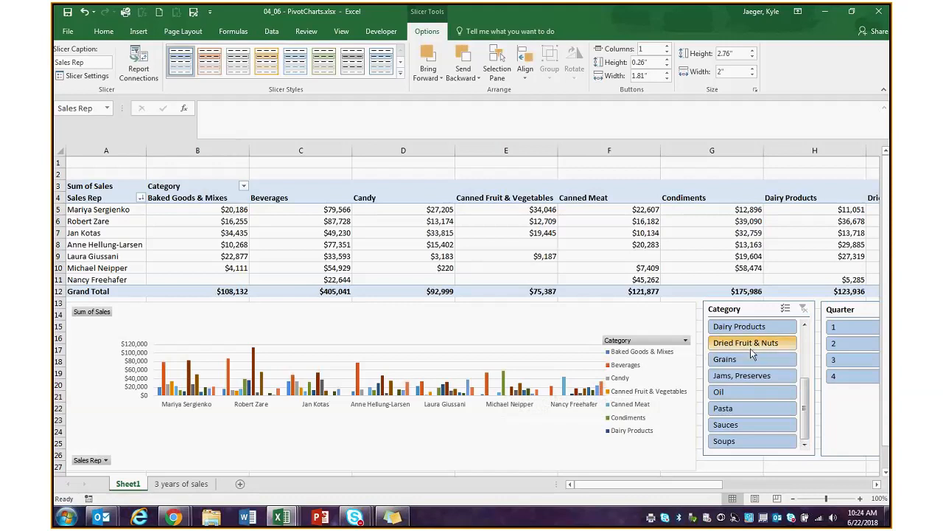
{"action": "left_click_drag", "start_coordinate": [678, 485], "coordinate": [715, 452]}
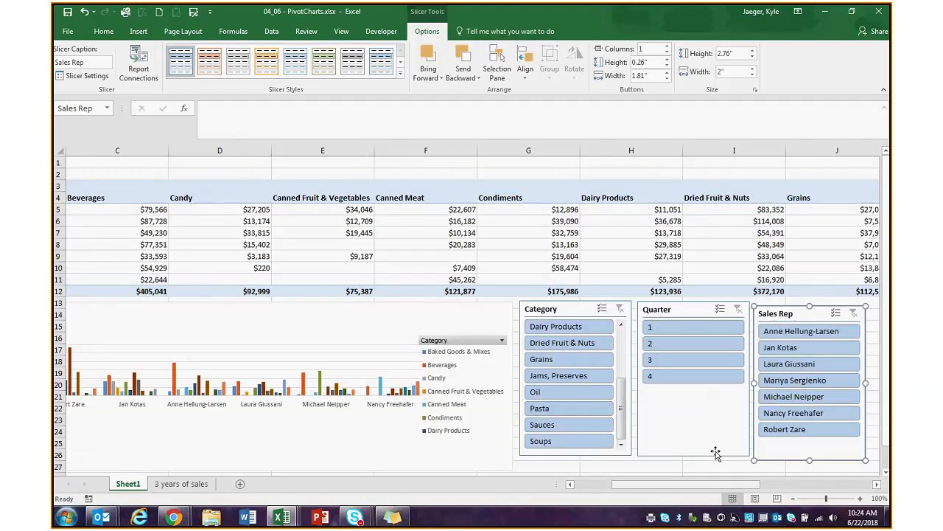
{"action": "left_click", "coordinate": [796, 398]}
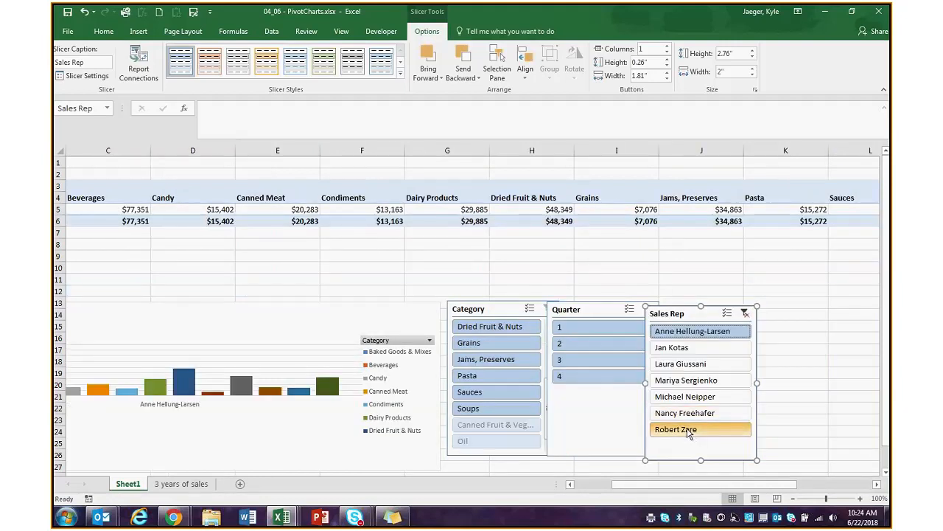
{"action": "left_click", "coordinate": [689, 431], "text": "shift"}
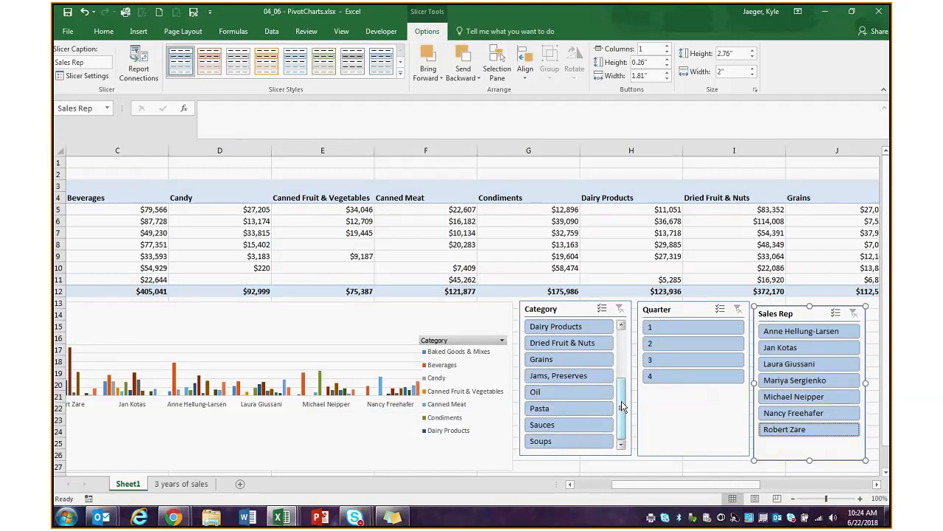
{"action": "left_click_drag", "start_coordinate": [622, 404], "coordinate": [621, 372]}
{"action": "left_click", "coordinate": [563, 378]}
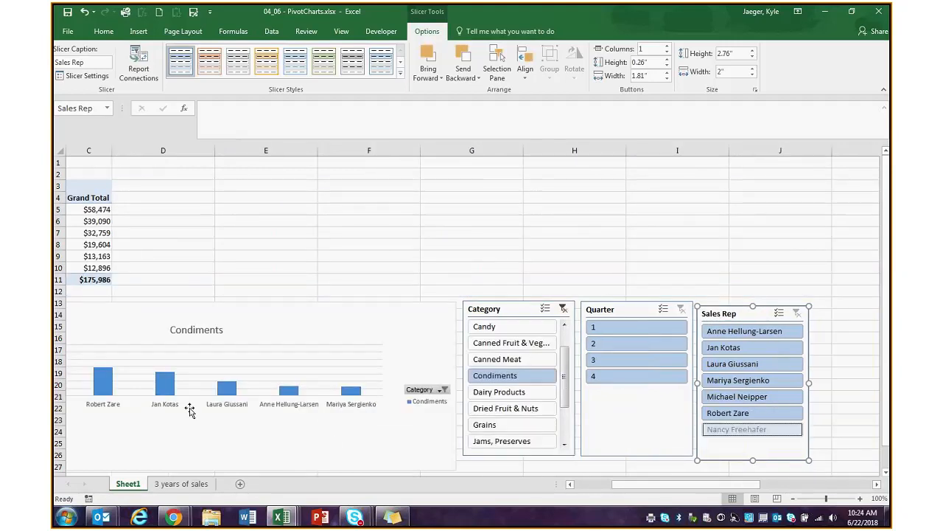
{"action": "left_click_drag", "start_coordinate": [649, 485], "coordinate": [614, 485]}
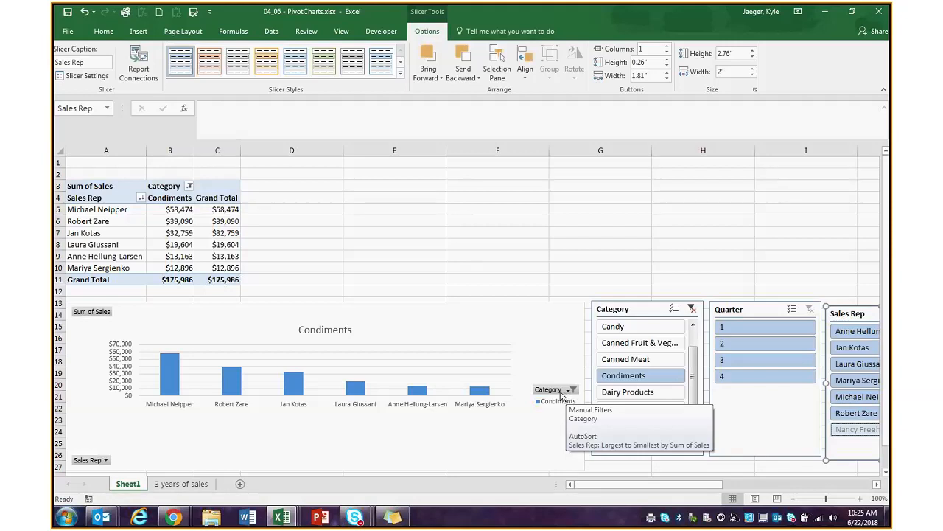
{"action": "left_click", "coordinate": [572, 389]}
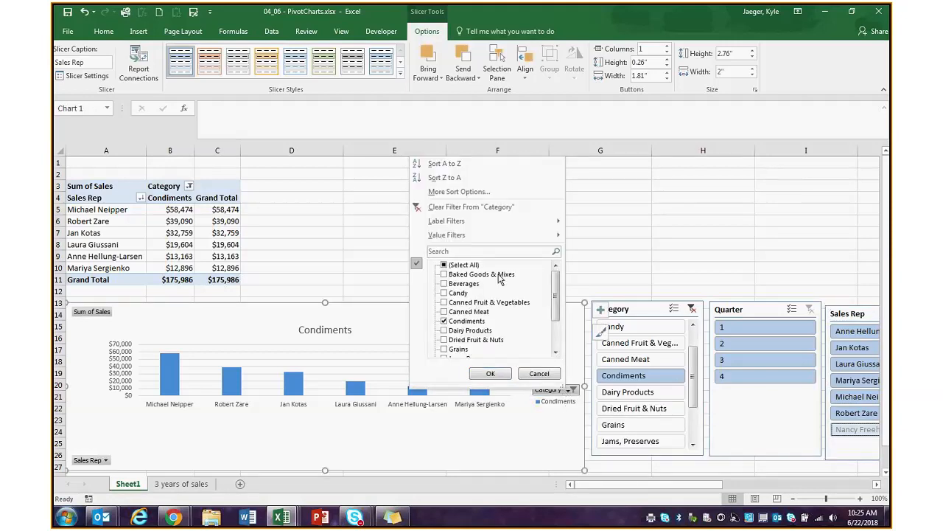
{"action": "left_click", "coordinate": [538, 373]}
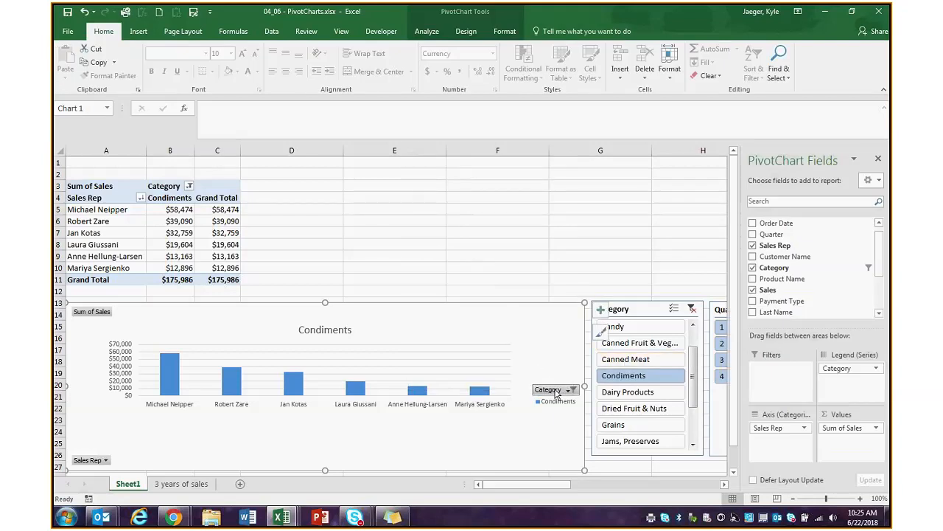
{"action": "left_click", "coordinate": [646, 312]}
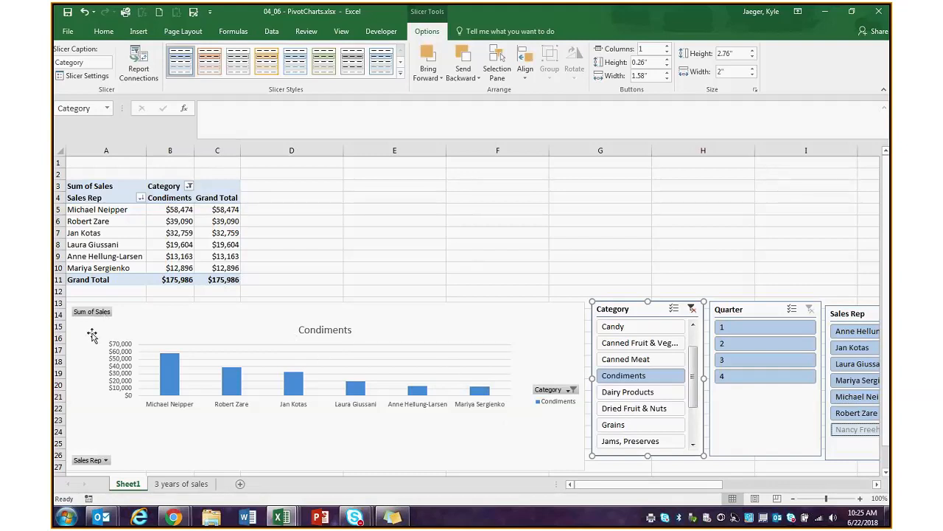
- Hide all chart field buttons, then drag the PivotChart up over the pivot table and widen it
{"action": "right_click", "coordinate": [90, 312]}
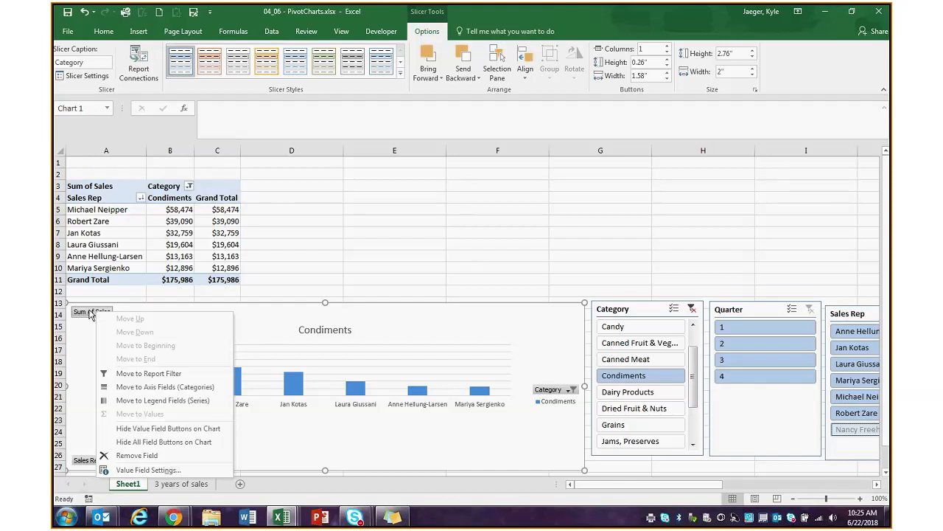
{"action": "left_click", "coordinate": [169, 441]}
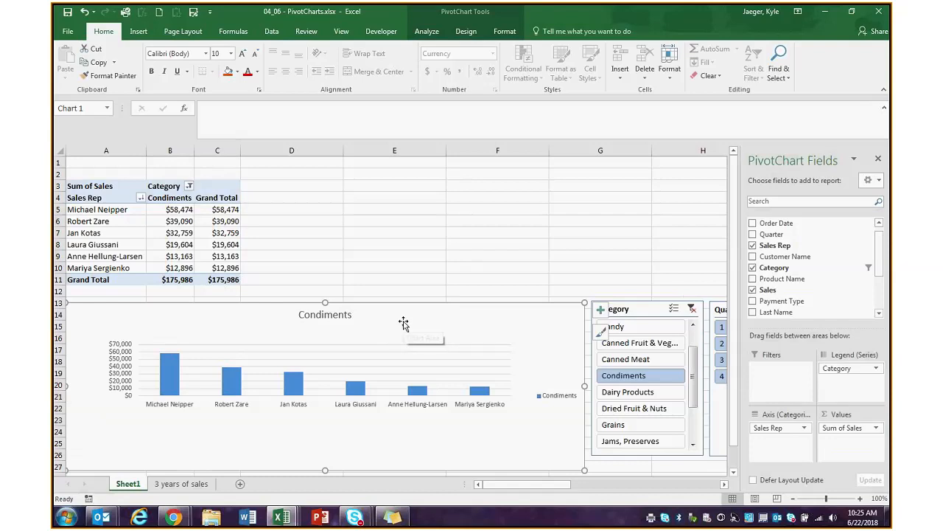
{"action": "left_click_drag", "start_coordinate": [369, 314], "coordinate": [349, 186]}
{"action": "left_click_drag", "start_coordinate": [583, 257], "coordinate": [709, 256]}
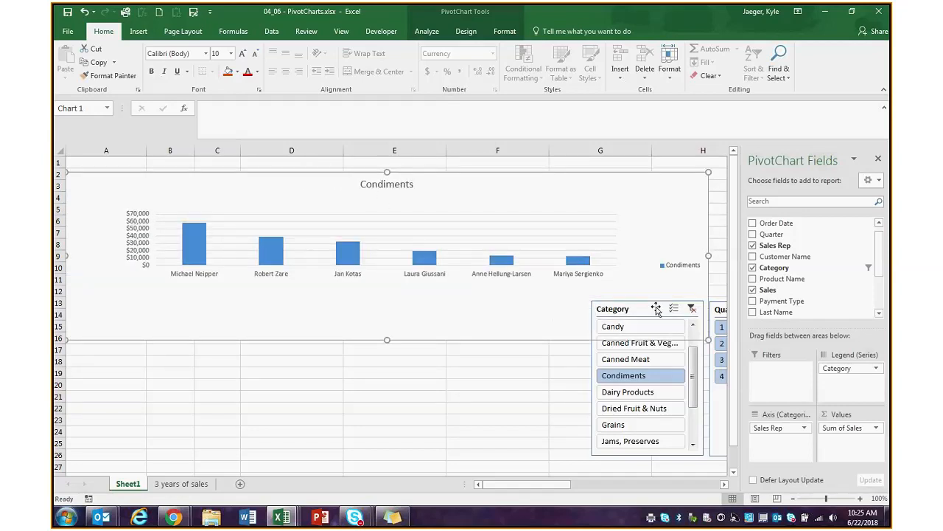
- Line up the Category, Quarter and Sales Rep slicers side by side at lower left
{"action": "left_click_drag", "start_coordinate": [656, 308], "coordinate": [176, 346]}
{"action": "left_click_drag", "start_coordinate": [790, 303], "coordinate": [312, 338]}
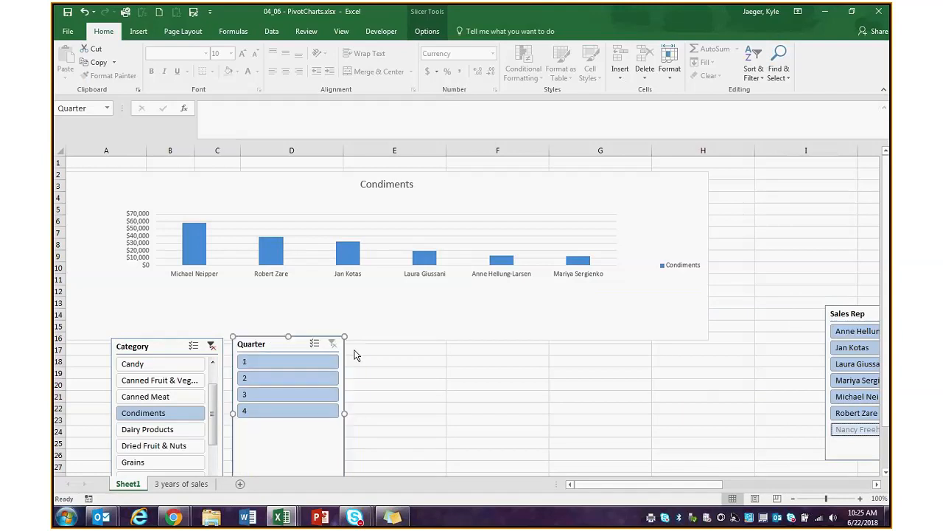
{"action": "left_click_drag", "start_coordinate": [864, 314], "coordinate": [391, 347]}
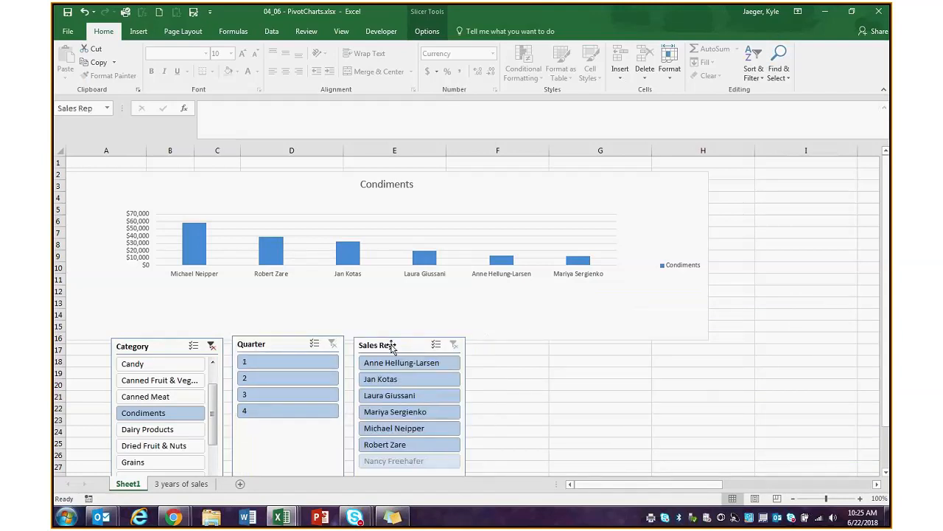
- Filter to Canned Meat through Dried Fruit & Nuts and reselect the whole chart
{"action": "left_click", "coordinate": [148, 398]}
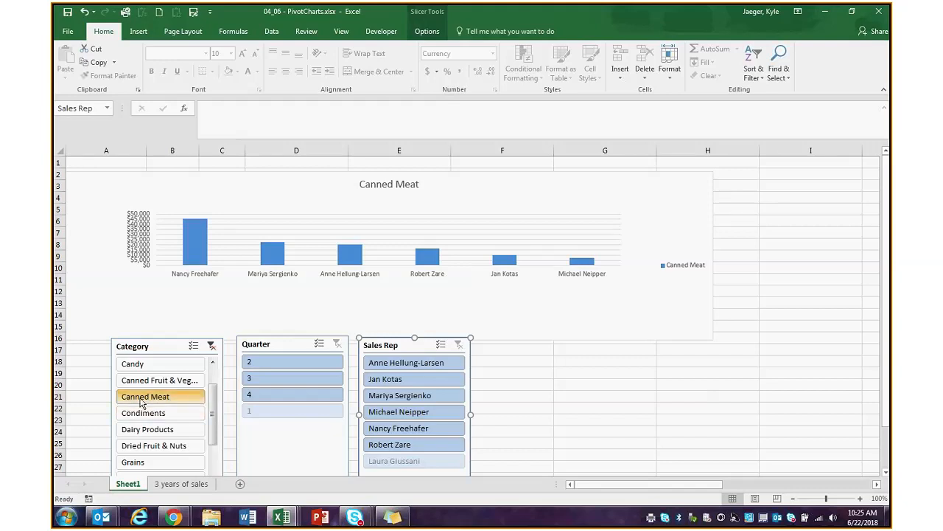
{"action": "left_click", "coordinate": [153, 445], "text": "shift"}
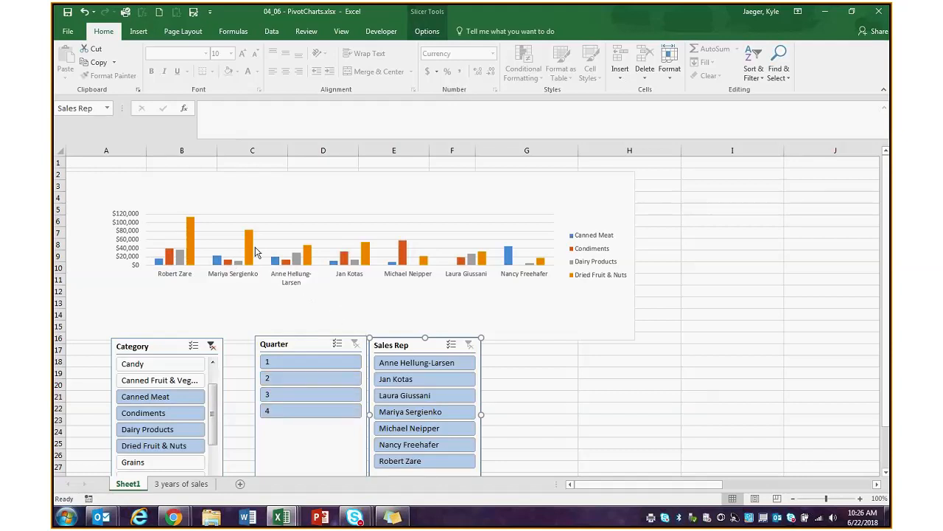
{"action": "left_click", "coordinate": [307, 181]}
{"action": "left_click_drag", "start_coordinate": [307, 182], "coordinate": [308, 176]}
{"action": "left_click", "coordinate": [370, 230]}
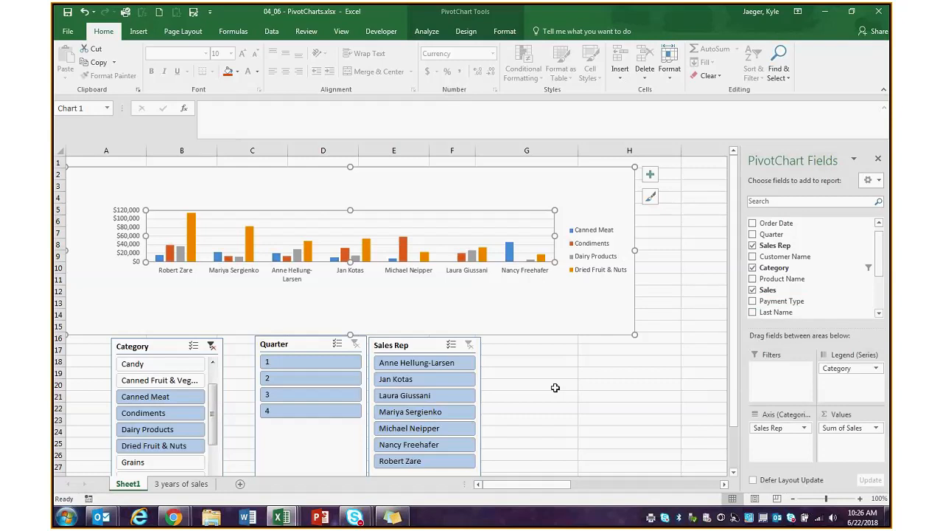
{"action": "left_click", "coordinate": [524, 290]}
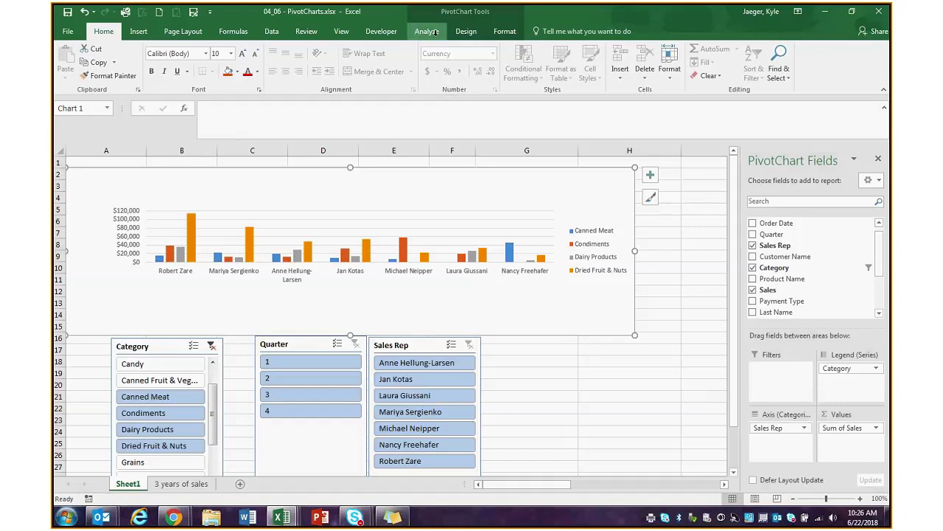
- Switch rows and columns, filter to Canned Meat only, and make the chart taller
{"action": "left_click", "coordinate": [467, 33]}
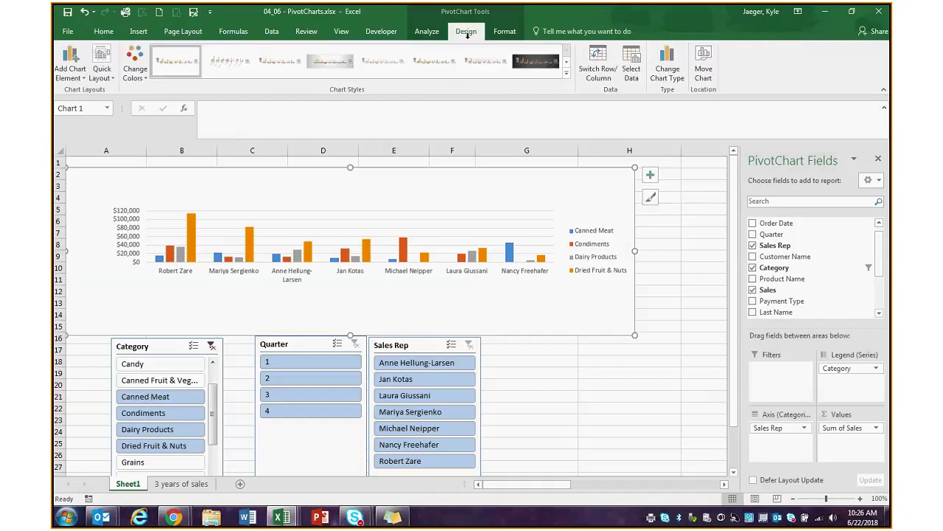
{"action": "left_click", "coordinate": [604, 80]}
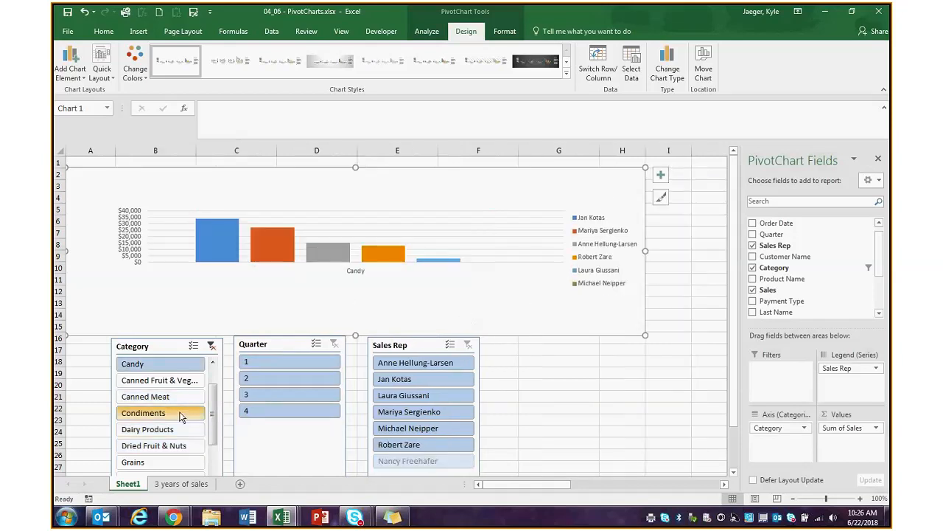
{"action": "left_click", "coordinate": [182, 414]}
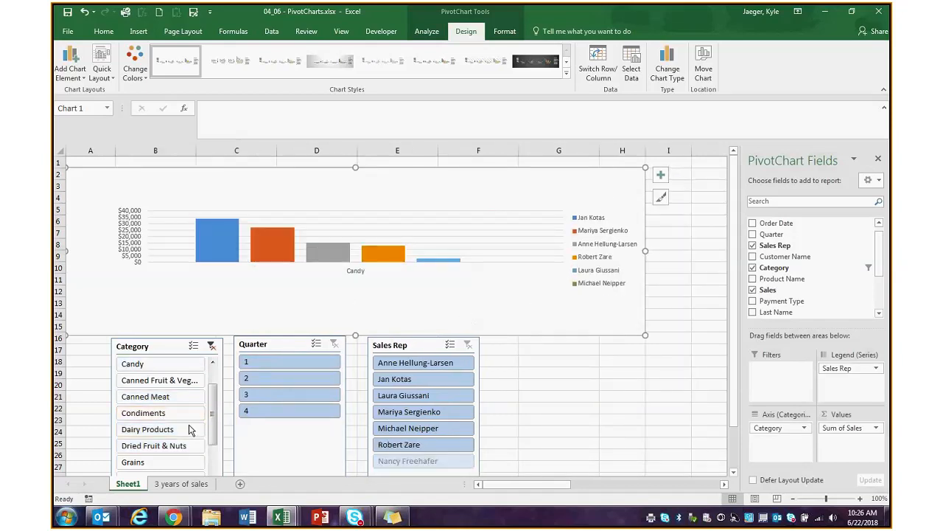
{"action": "left_click", "coordinate": [174, 399]}
{"action": "left_click", "coordinate": [337, 333]}
{"action": "left_click_drag", "start_coordinate": [357, 357], "coordinate": [357, 358]}
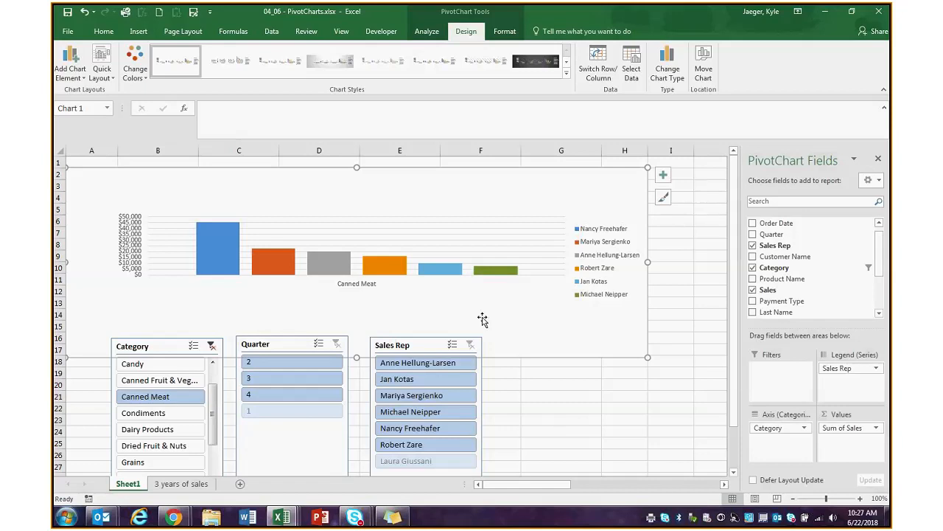
{"action": "left_click", "coordinate": [427, 31]}
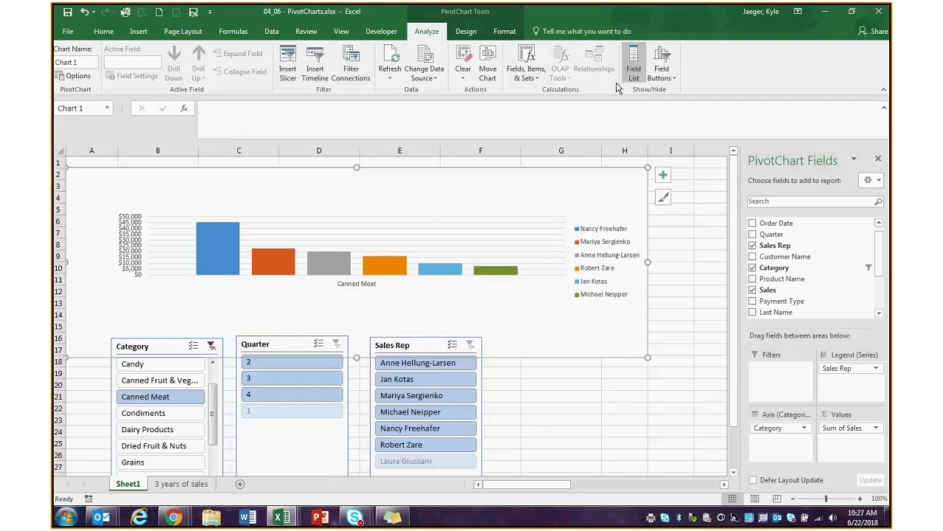
- Insert an Order Date timeline right of the Sales Rep slicer and widen it
{"action": "scroll", "coordinate": [457, 34], "scroll_direction": "down", "scroll_amount": 2}
{"action": "scroll", "coordinate": [457, 33], "scroll_direction": "up", "scroll_amount": 2}
{"action": "left_click", "coordinate": [315, 70]}
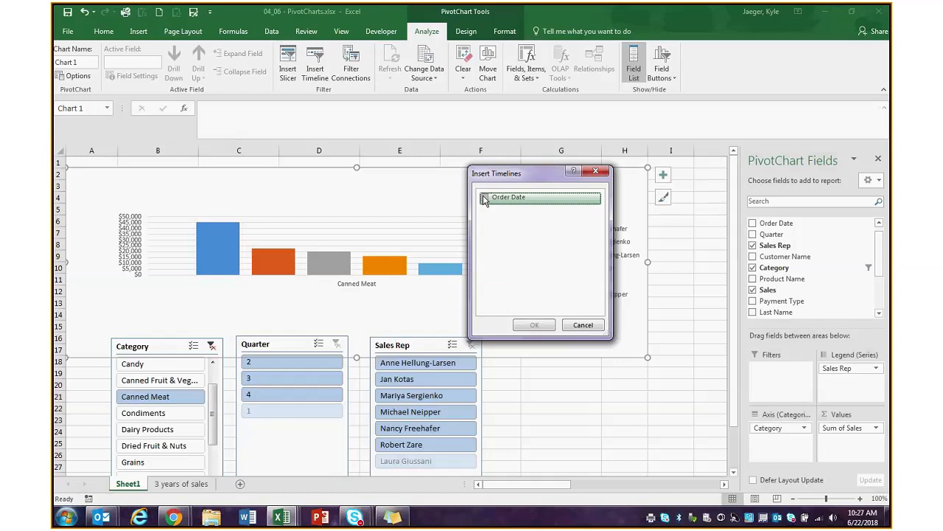
{"action": "left_click", "coordinate": [483, 199]}
{"action": "left_click", "coordinate": [536, 324]}
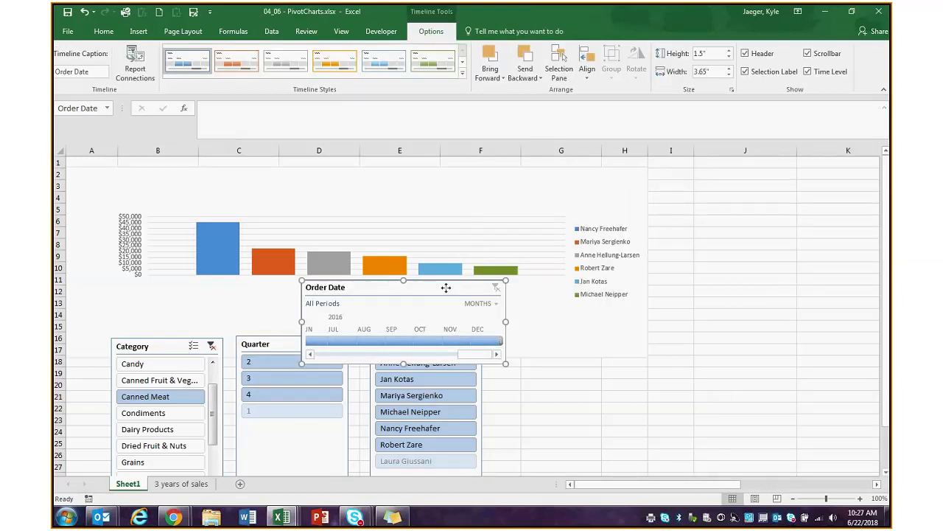
{"action": "left_click_drag", "start_coordinate": [446, 287], "coordinate": [634, 364]}
{"action": "left_click_drag", "start_coordinate": [693, 397], "coordinate": [820, 407]}
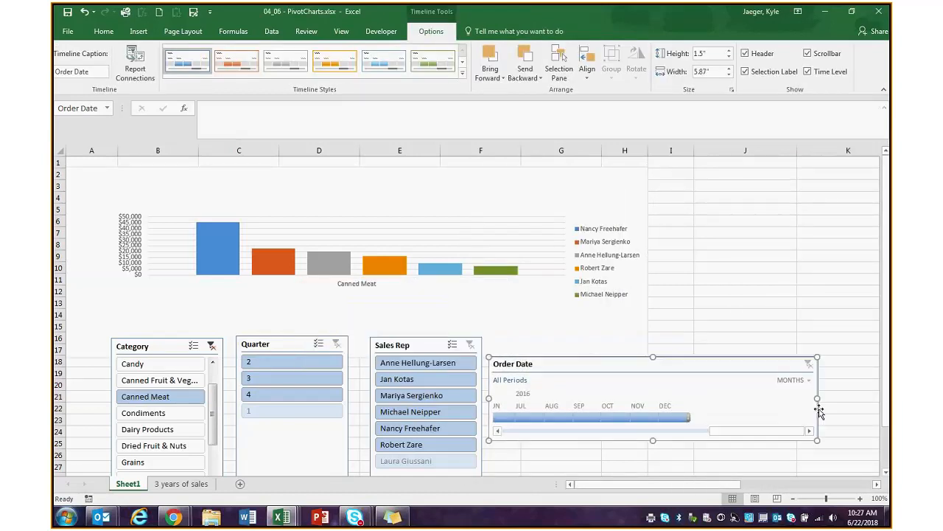
- Set the timeline's time level to YEARS, filter to 2015, and nudge it right
{"action": "scroll", "coordinate": [789, 420], "scroll_direction": "up", "scroll_amount": 5}
{"action": "left_click", "coordinate": [800, 380]}
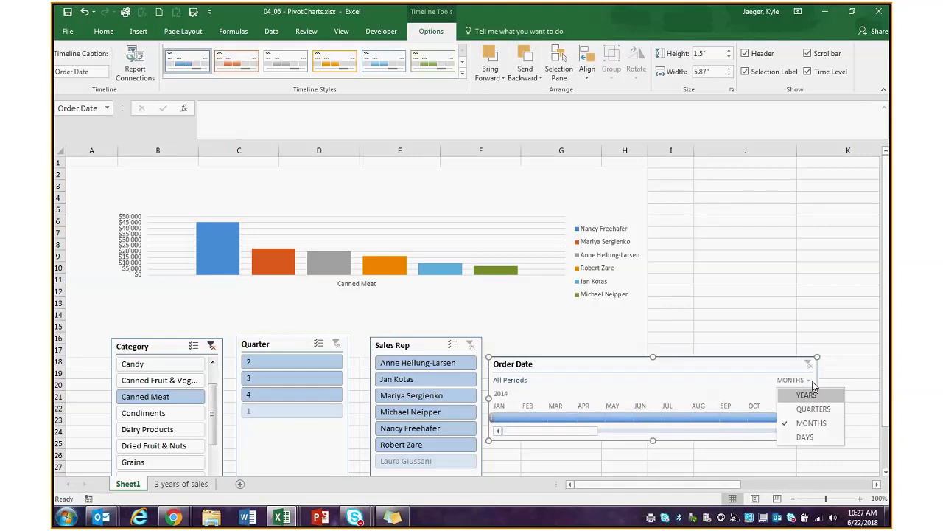
{"action": "left_click", "coordinate": [806, 395]}
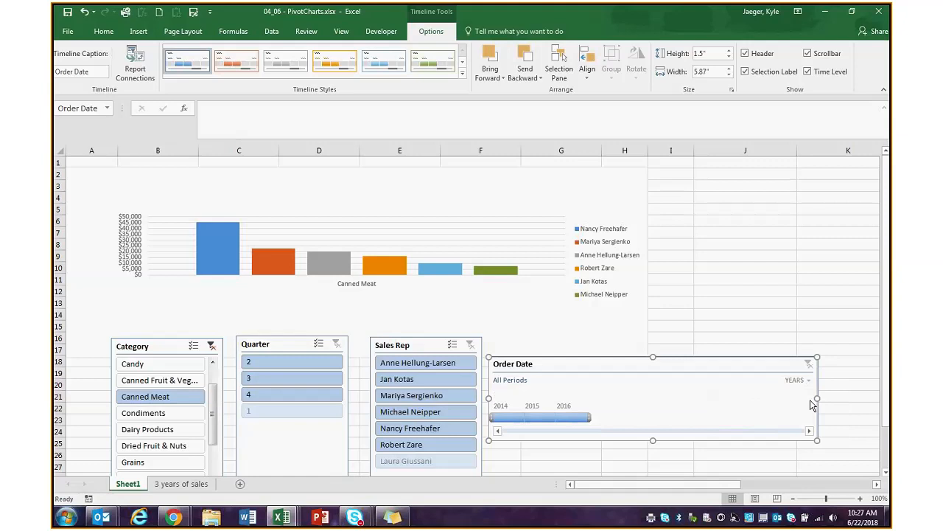
{"action": "left_click", "coordinate": [546, 418]}
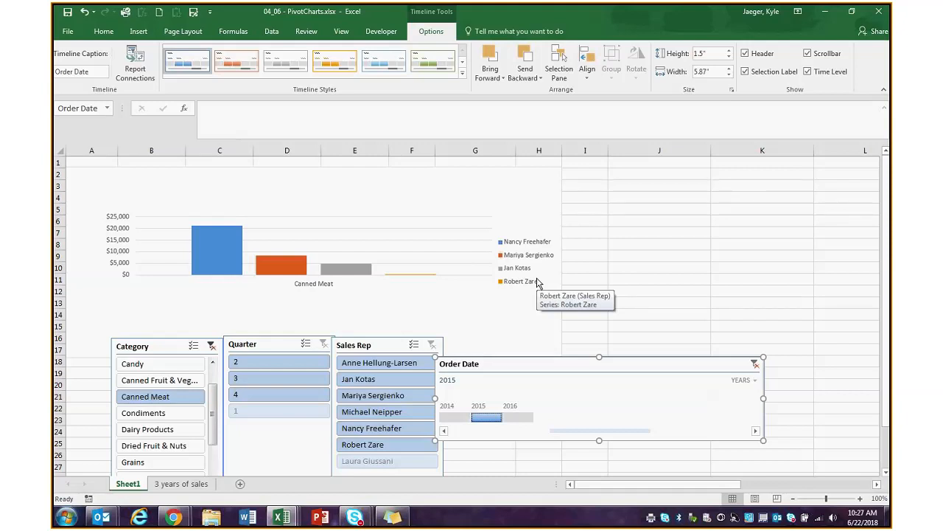
{"action": "mouse_move", "coordinate": [537, 365]}
{"action": "left_mouse_down"}
{"action": "mouse_move", "coordinate": [558, 364]}
{"action": "mouse_move", "coordinate": [549, 367]}
{"action": "left_mouse_up"}
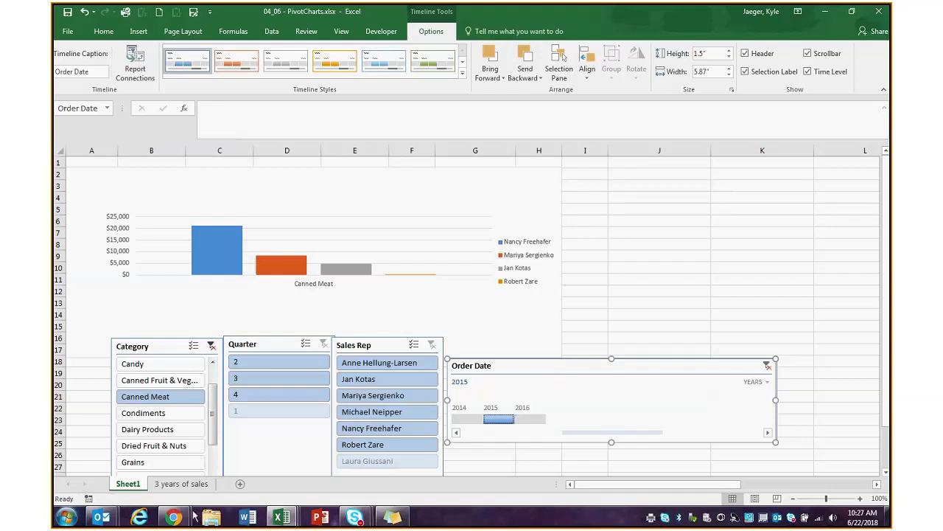
{"action": "mouse_move", "coordinate": [174, 516]}
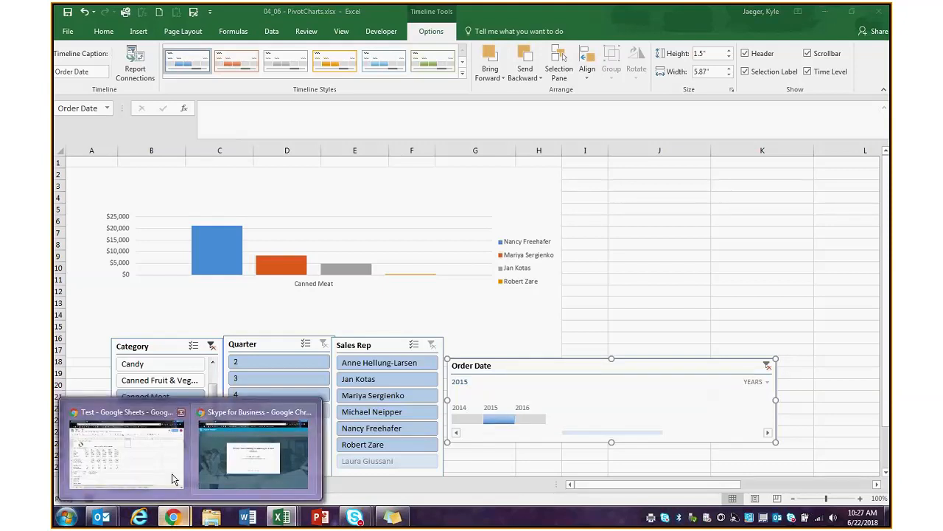
- Switch to the 'Test - Google Sheets' Chrome window and select cells G1 and I11
{"action": "left_click", "coordinate": [173, 479]}
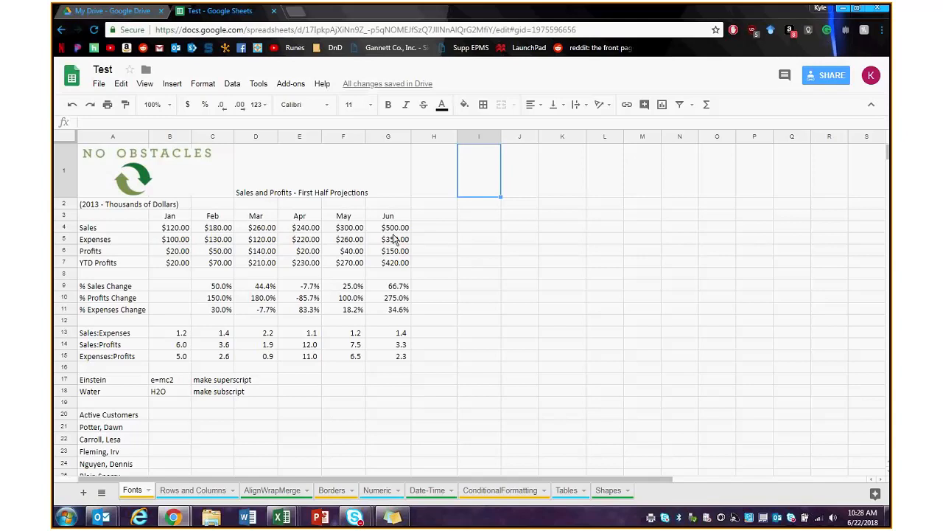
{"action": "left_click", "coordinate": [377, 193]}
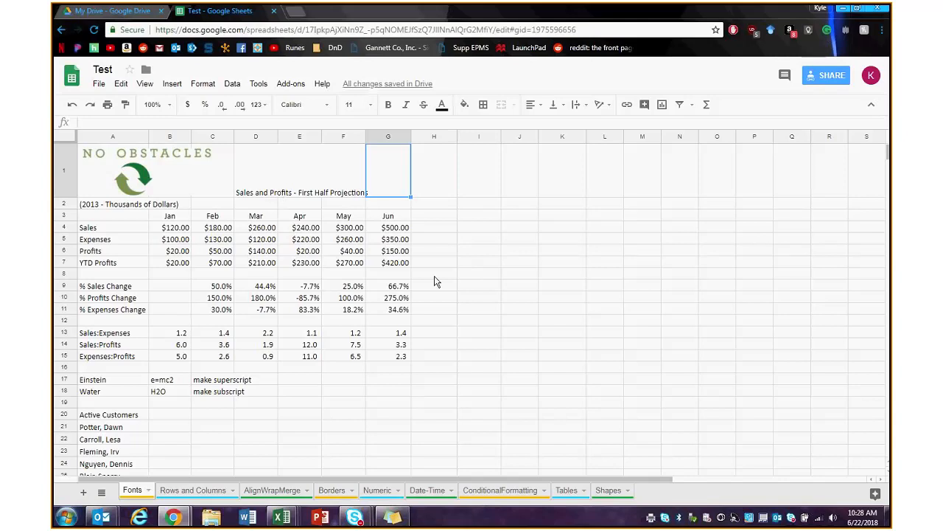
{"action": "left_click", "coordinate": [462, 309]}
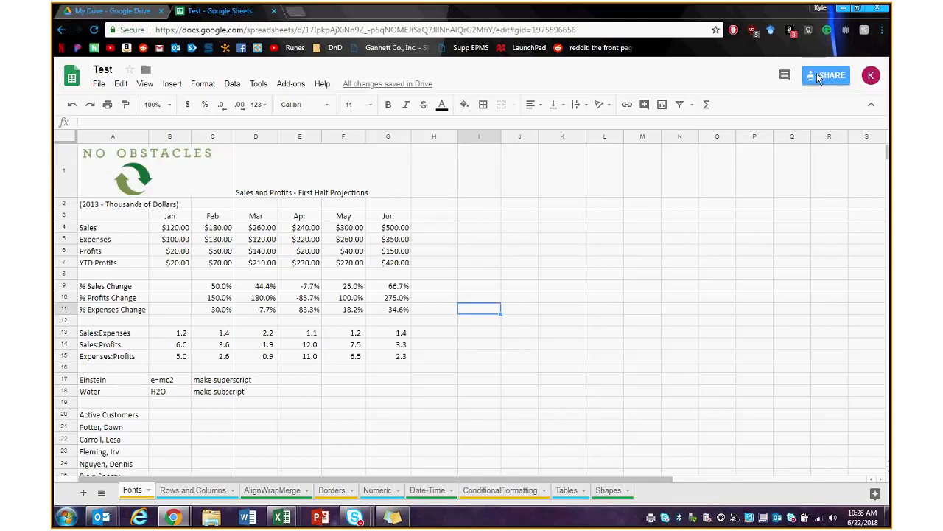
- Set the Test spreadsheet's link sharing to 'Anyone with the link can edit', then return to My Drive
{"action": "left_click", "coordinate": [819, 77]}
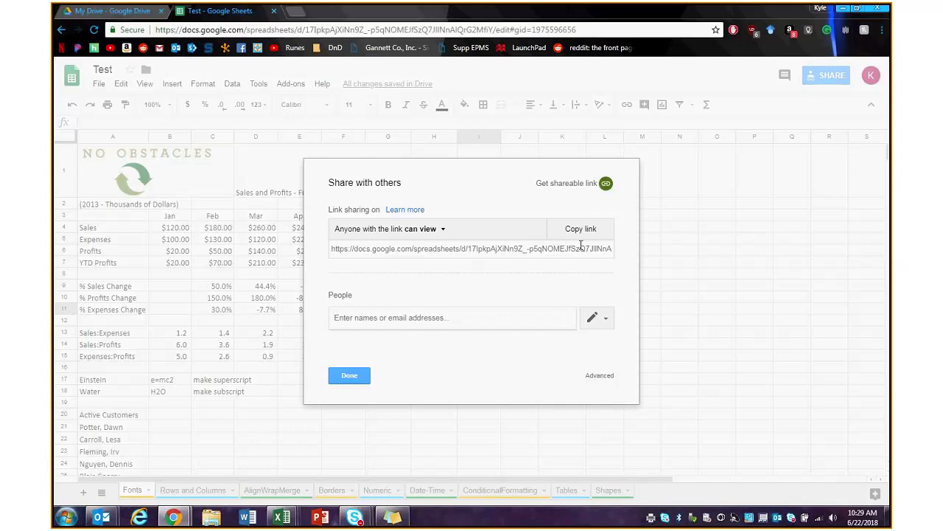
{"action": "left_click", "coordinate": [485, 228]}
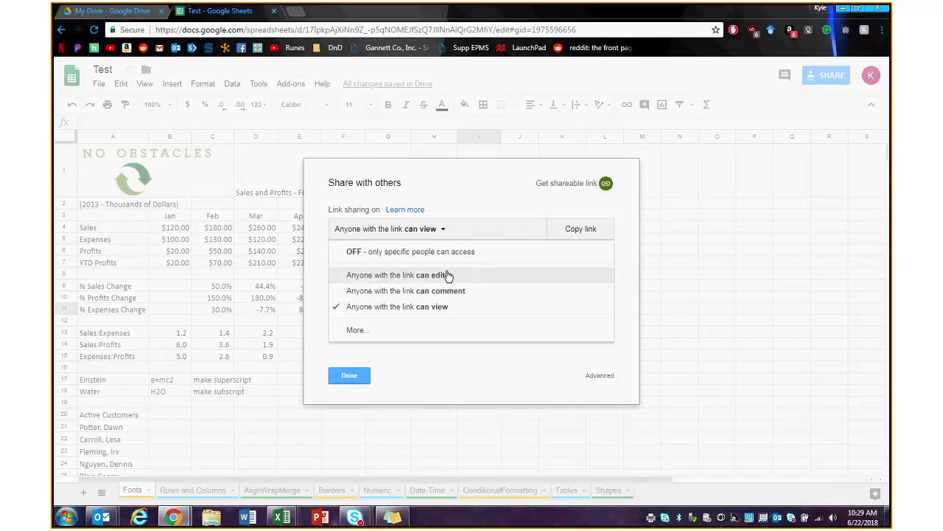
{"action": "left_click", "coordinate": [448, 274]}
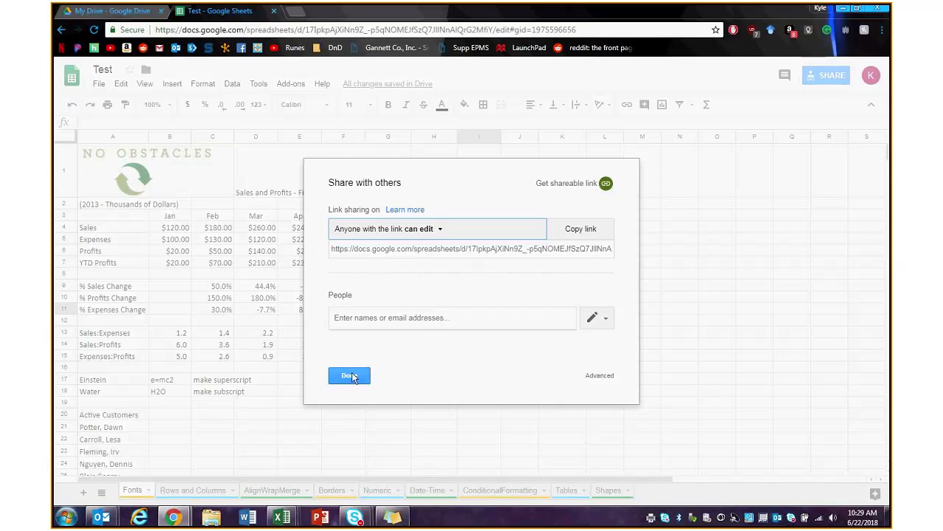
{"action": "left_click", "coordinate": [350, 376]}
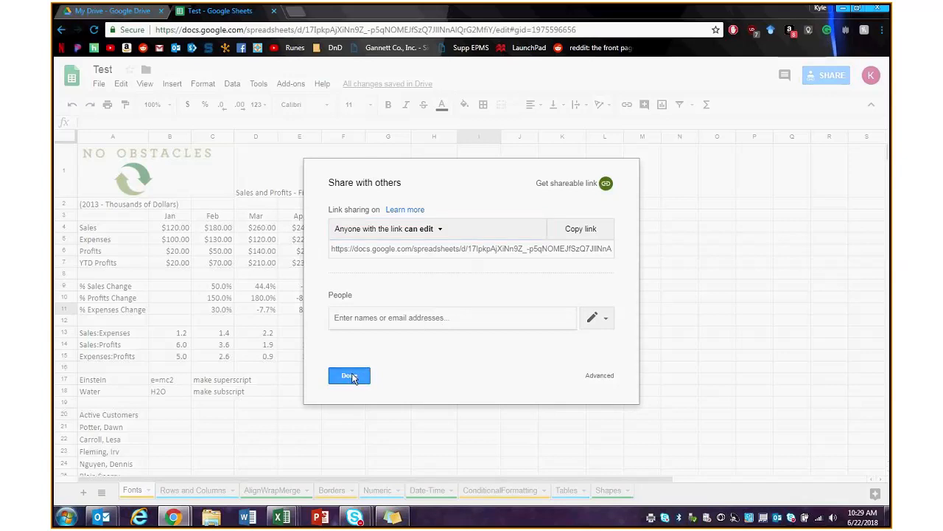
{"action": "left_click", "coordinate": [111, 11]}
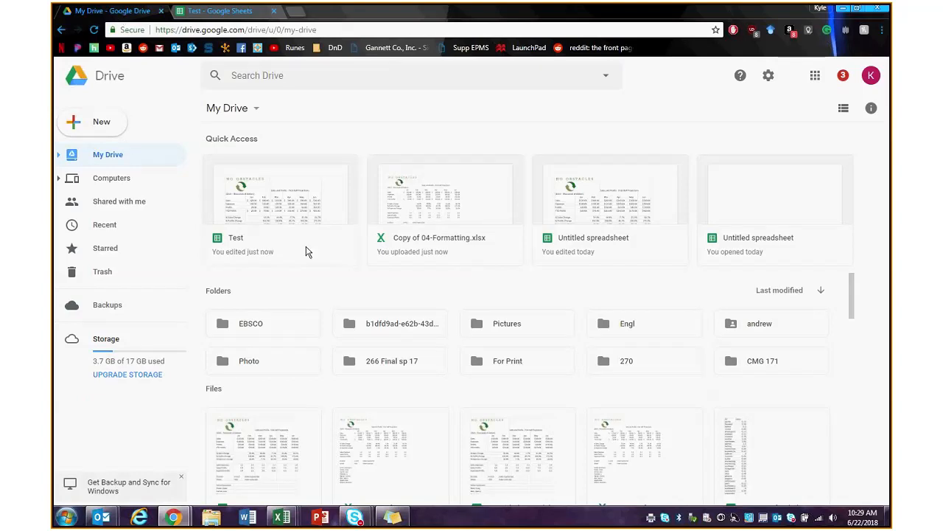
{"action": "left_click", "coordinate": [96, 121]}
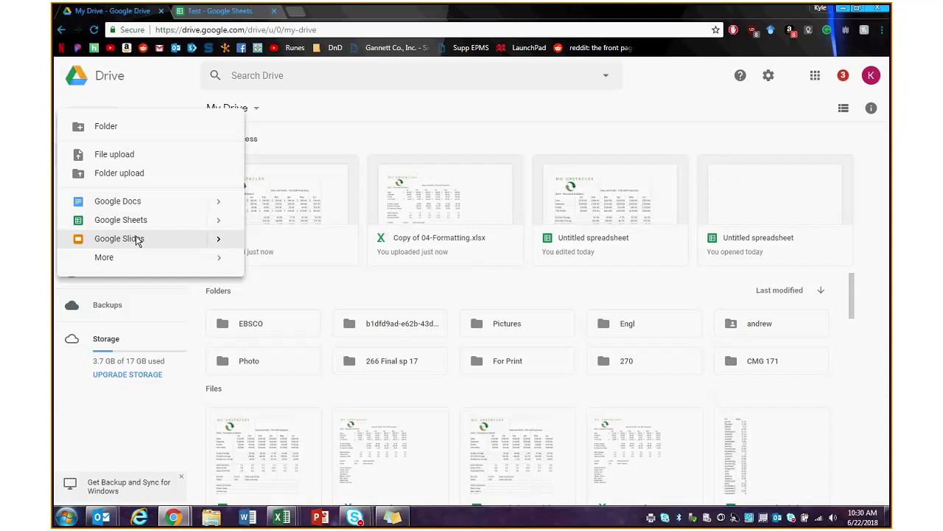
{"action": "left_click", "coordinate": [672, 122]}
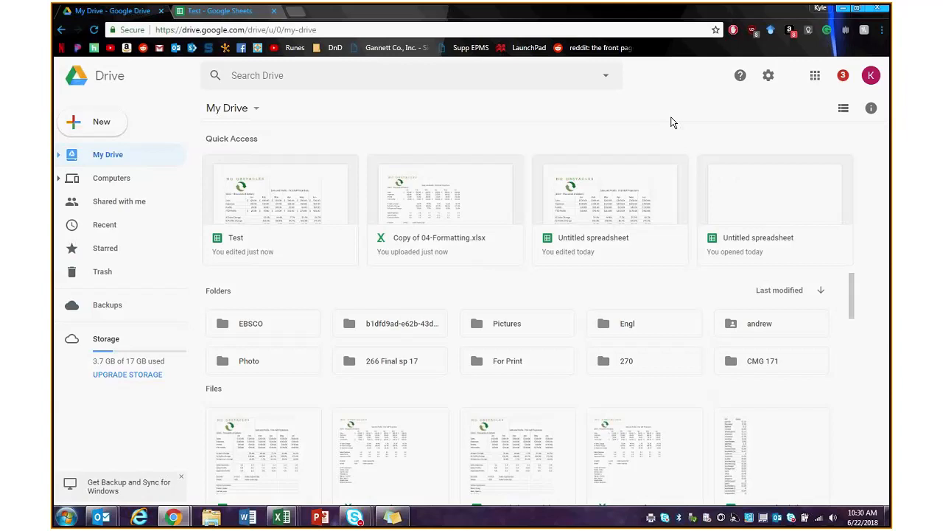
{"action": "left_click", "coordinate": [225, 11]}
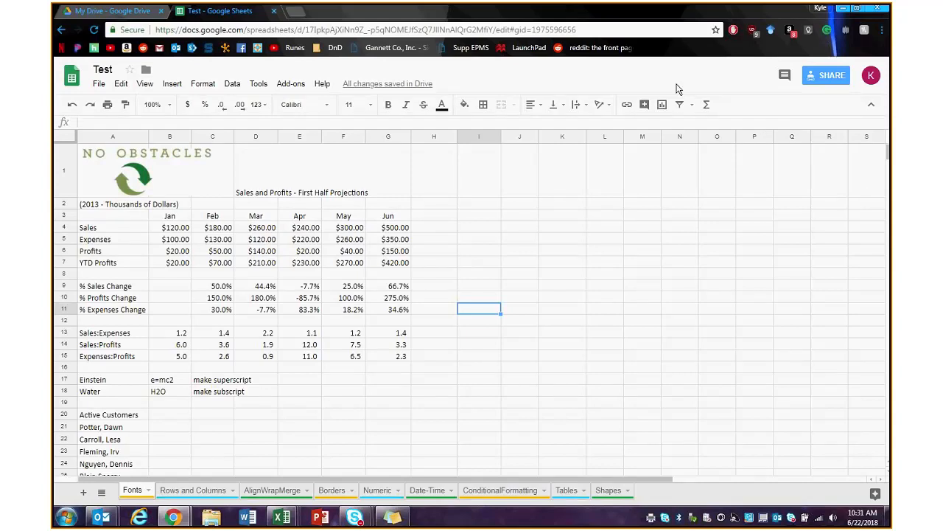
- Send an edit invitation for the Test spreadsheet to a collaborator's e-mail address
{"action": "left_click", "coordinate": [824, 73]}
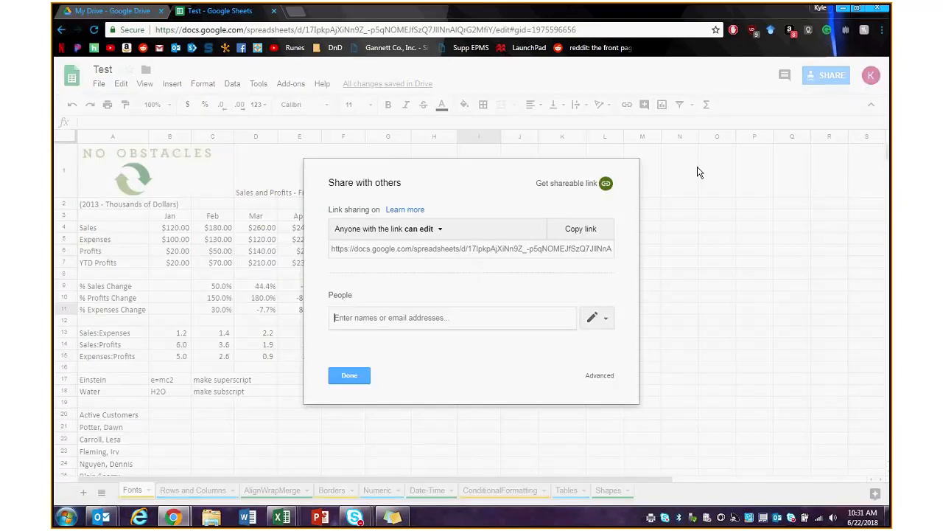
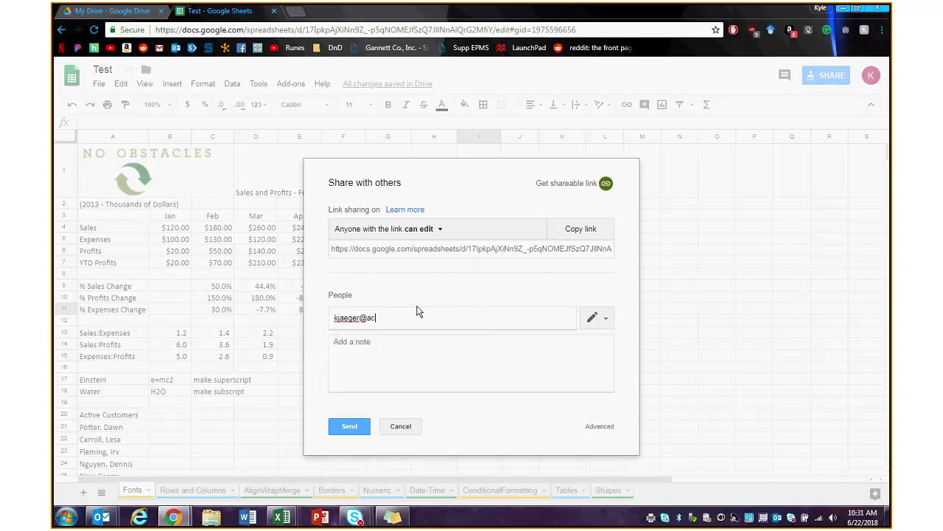
{"action": "key", "text": "Return"}
{"action": "left_click", "coordinate": [345, 427]}
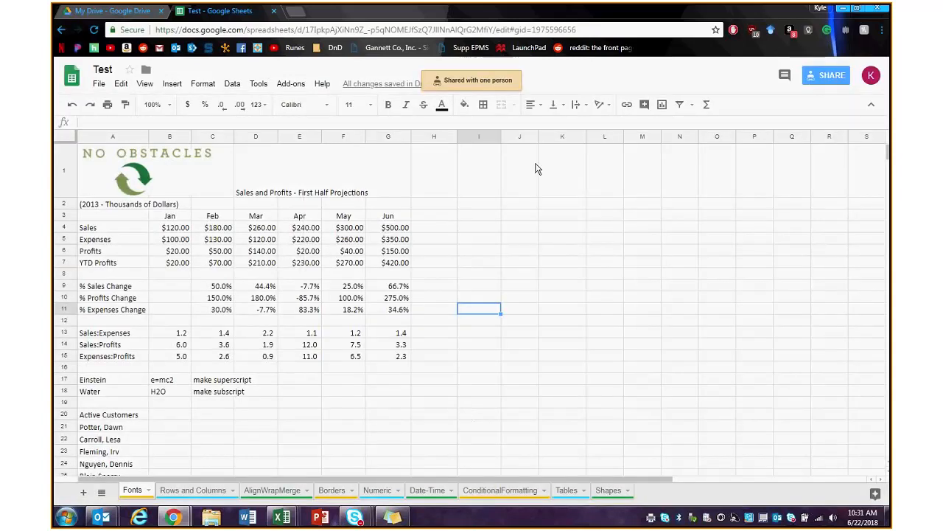
{"action": "left_click", "coordinate": [785, 79]}
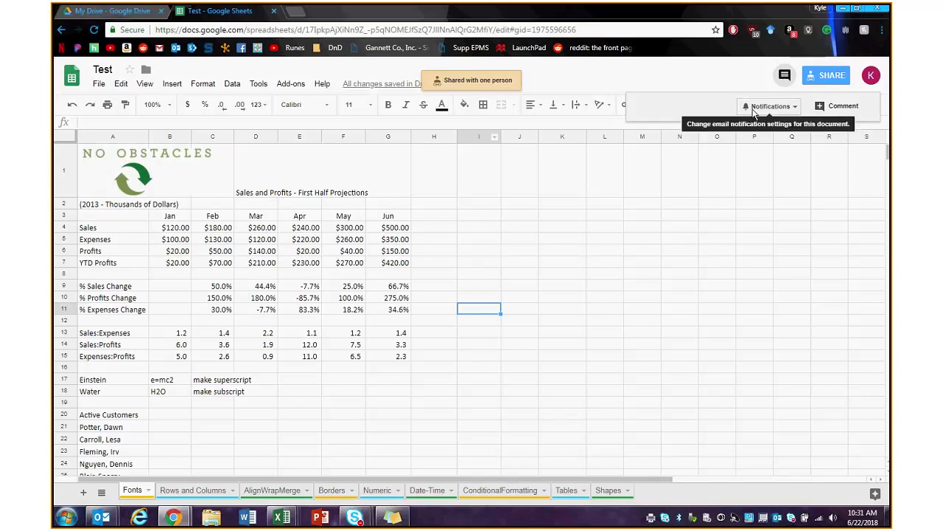
- Attach the comment 'This needs....' to May's Expenses in cell F5
{"action": "left_click", "coordinate": [603, 309]}
{"action": "left_click", "coordinate": [344, 240]}
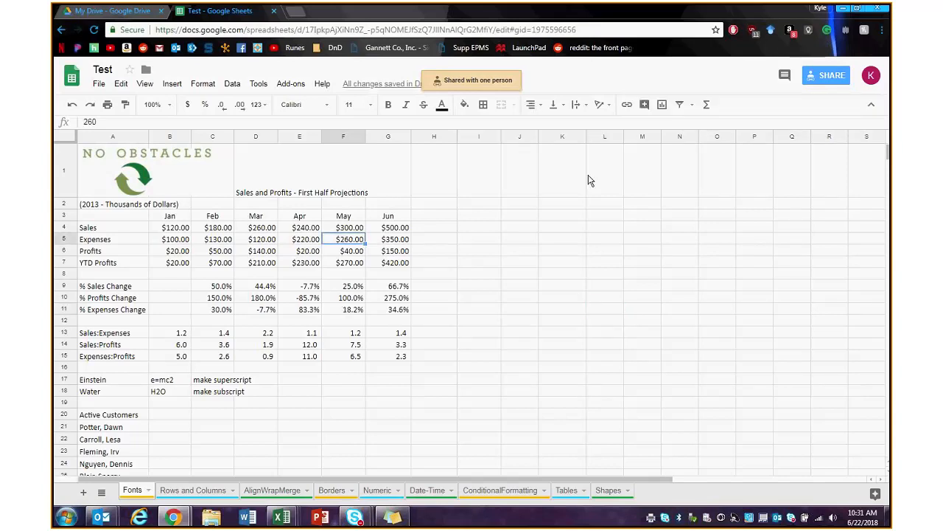
{"action": "right_click", "coordinate": [348, 241]}
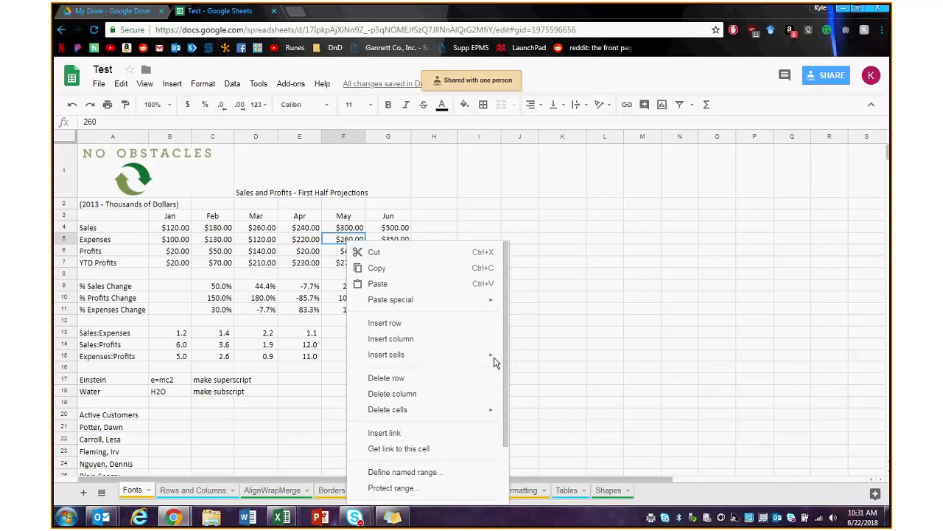
{"action": "scroll", "coordinate": [457, 398], "scroll_direction": "down", "scroll_amount": 2}
{"action": "left_click", "coordinate": [421, 437]}
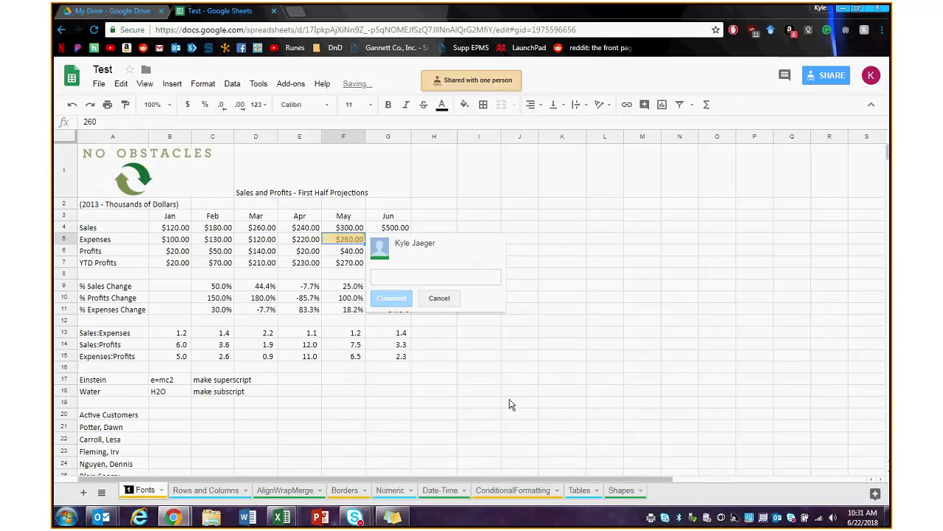
{"action": "type", "text": "This ne"}
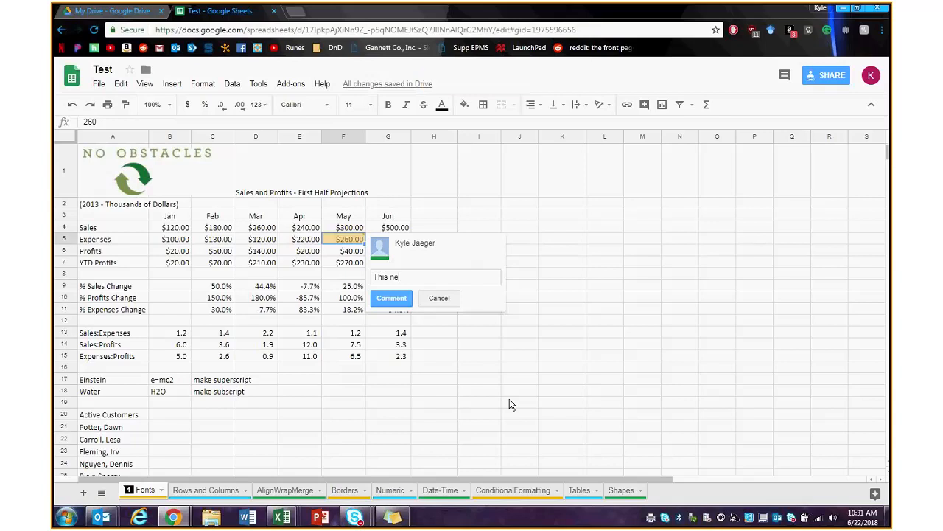
{"action": "type", "text": "eds...."}
{"action": "key", "text": "Return"}
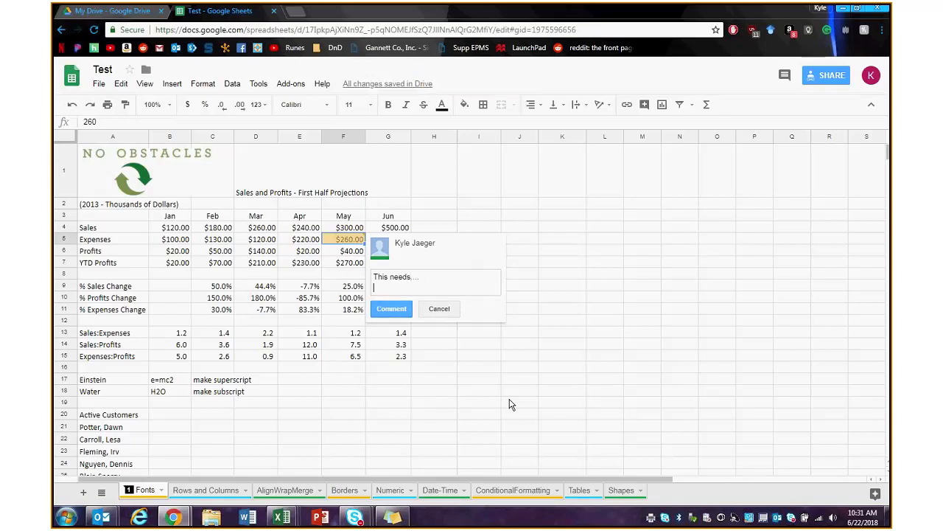
{"action": "left_click", "coordinate": [345, 333]}
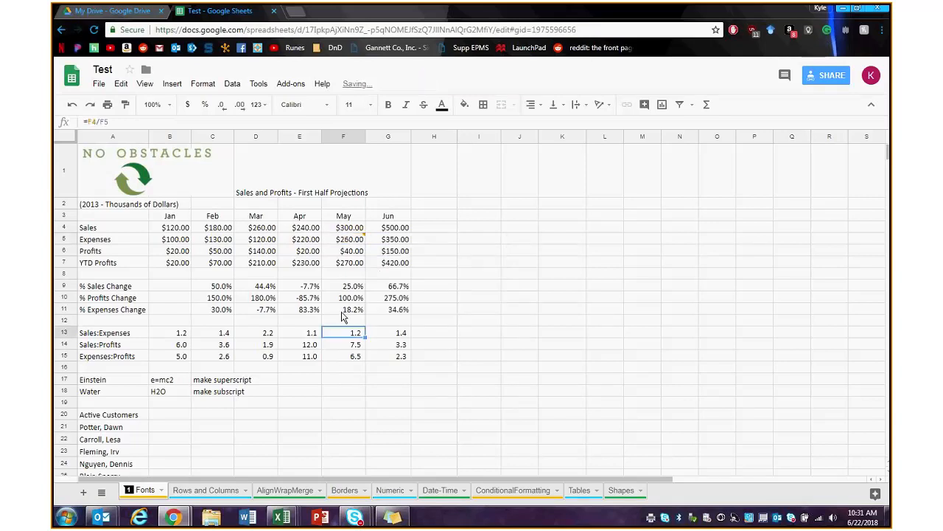
- Change May's Expenses in F5 from $260.00 to 120
{"action": "left_click", "coordinate": [351, 242]}
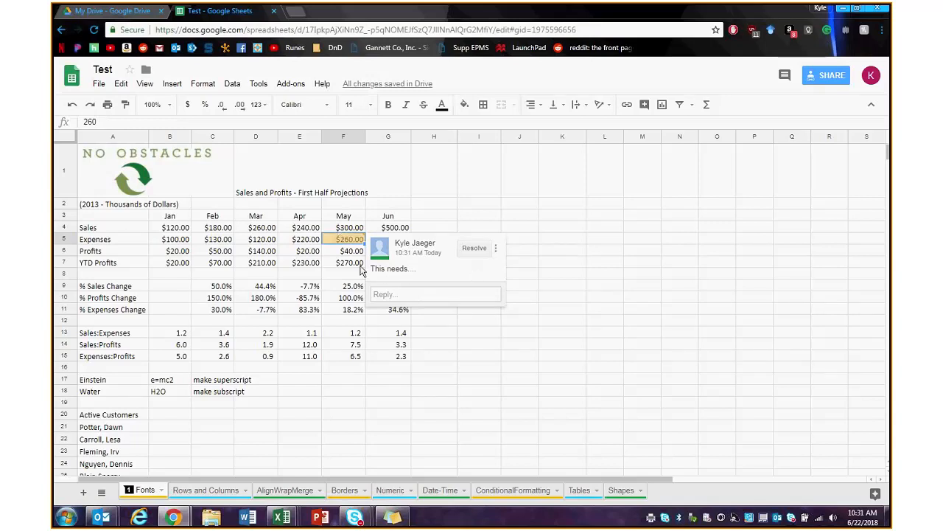
{"action": "left_click", "coordinate": [340, 241]}
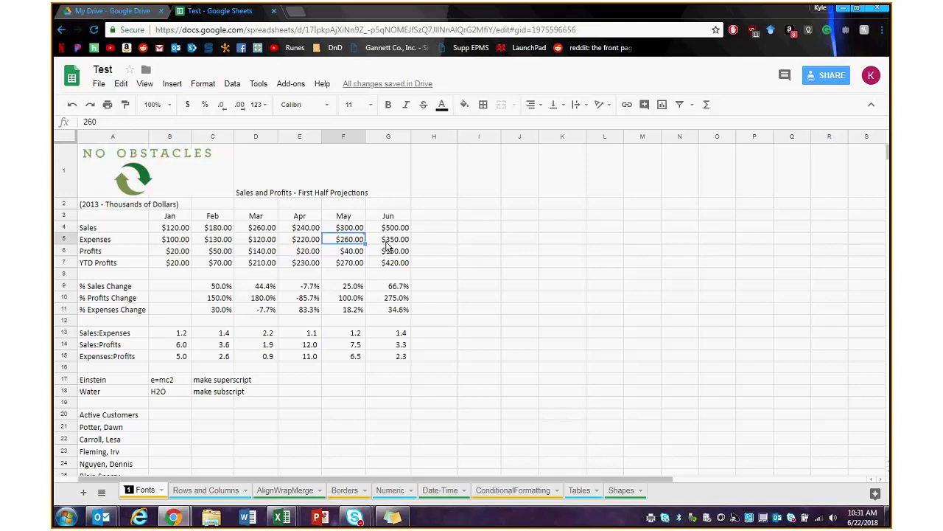
{"action": "type", "text": "120"}
{"action": "key", "text": "Return"}
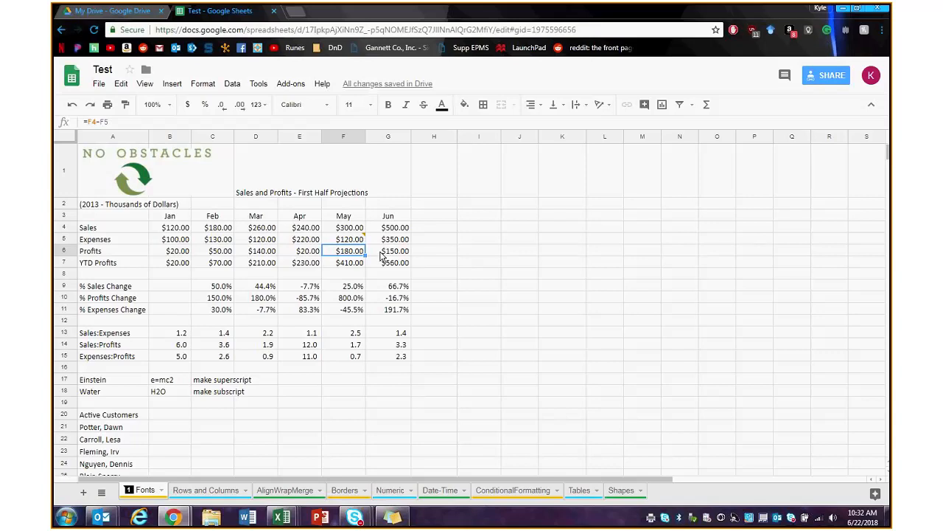
- Add a blank Sheet1 tab after the Fonts sheet
{"action": "left_click", "coordinate": [99, 84]}
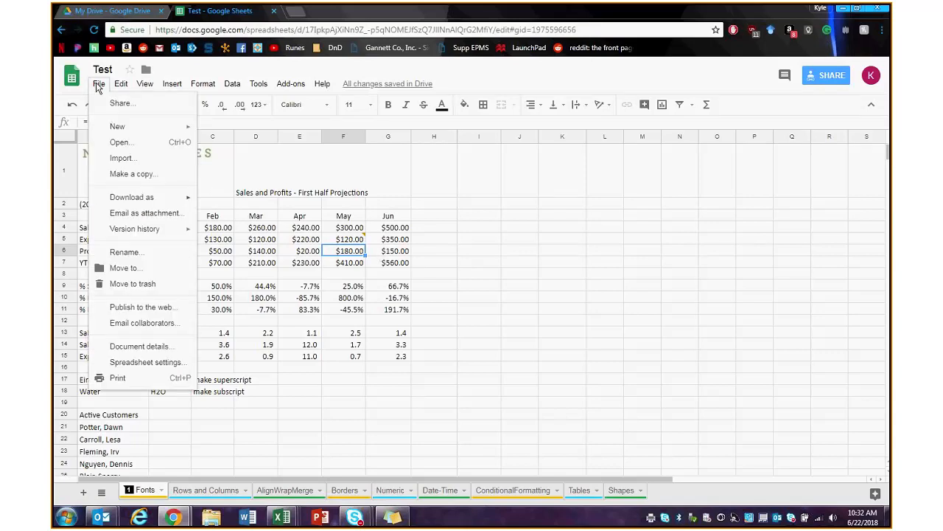
{"action": "mouse_move", "coordinate": [147, 204]}
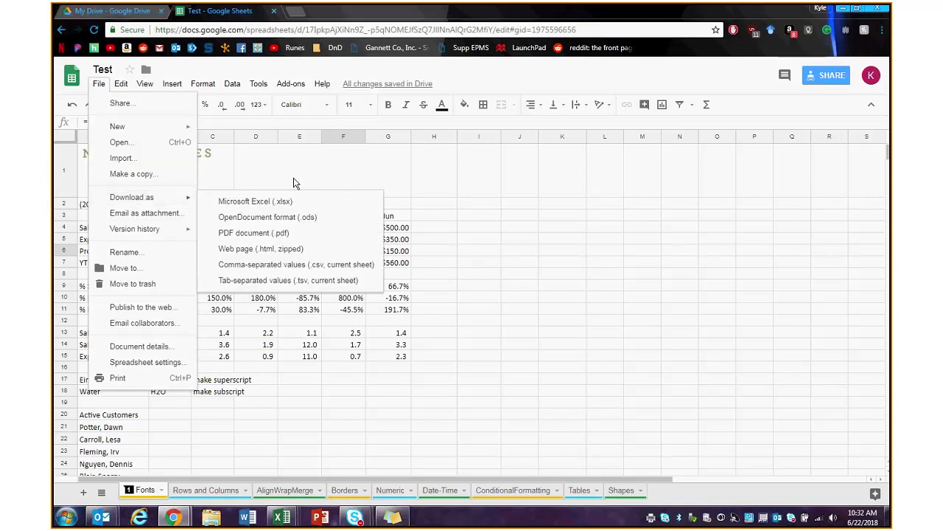
{"action": "left_click", "coordinate": [421, 169]}
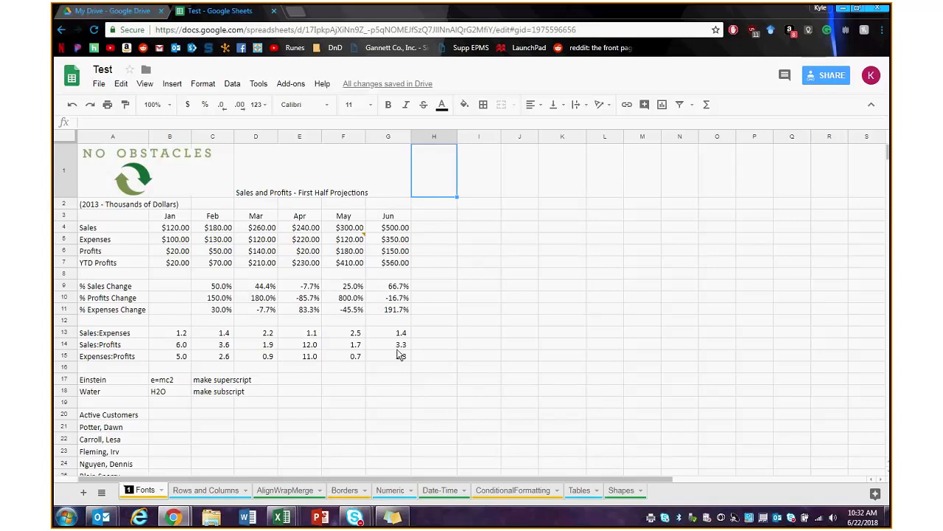
{"action": "left_click", "coordinate": [84, 492]}
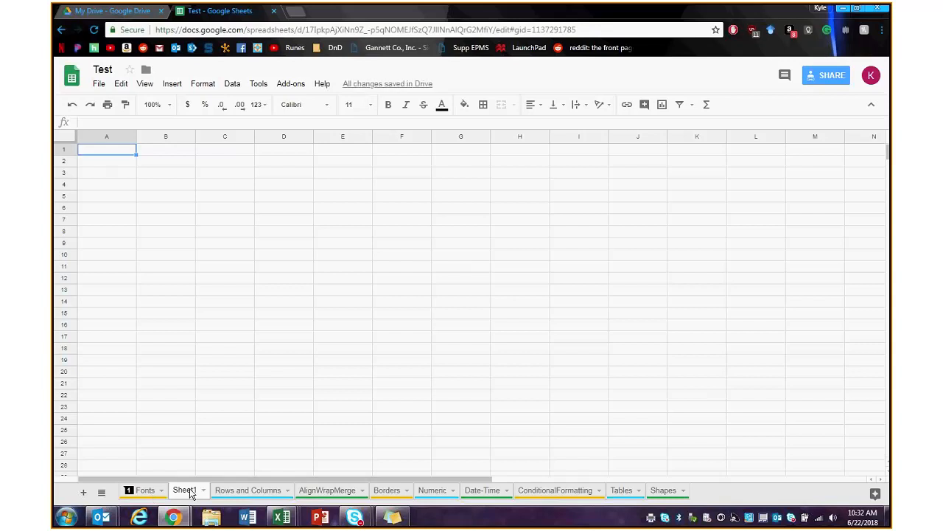
- On the Fonts sheet, review the % Sales Change and % Profits Change formulas in D9 and D10
{"action": "left_click", "coordinate": [145, 493]}
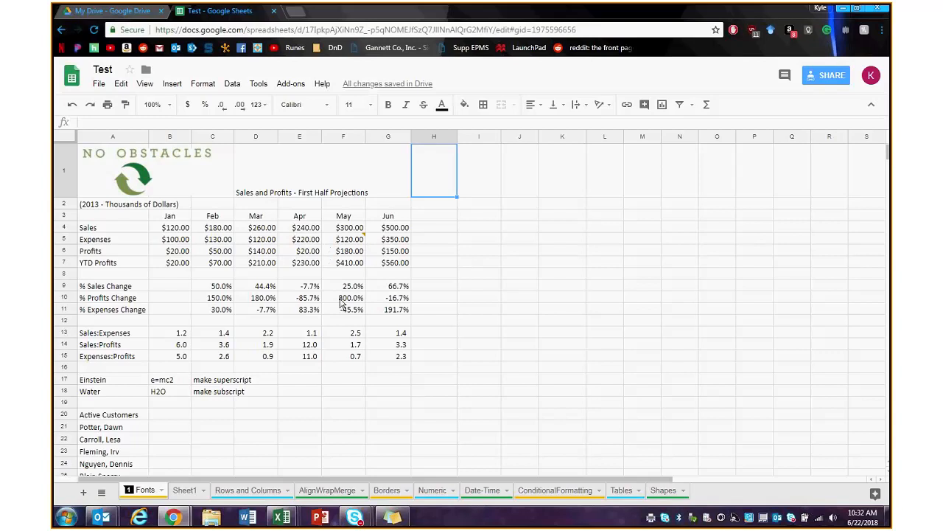
{"action": "left_click", "coordinate": [253, 289]}
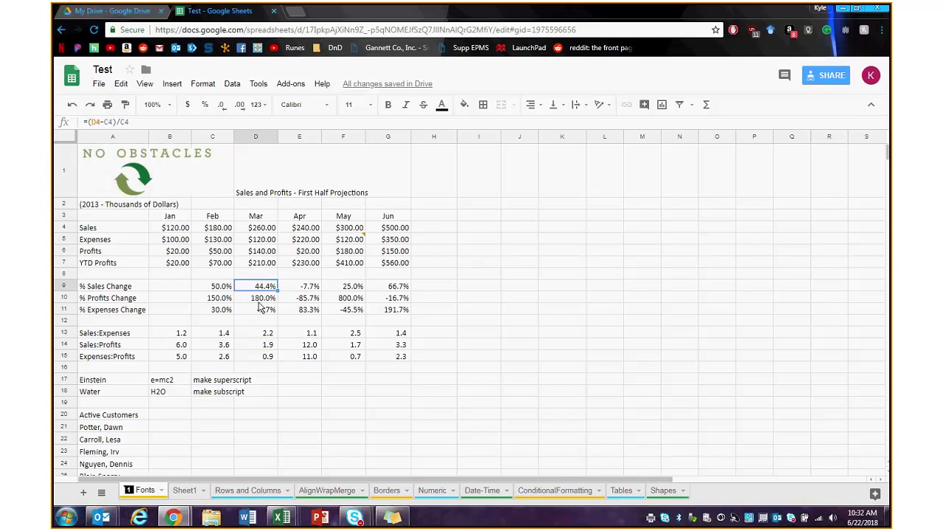
{"action": "left_click", "coordinate": [259, 298]}
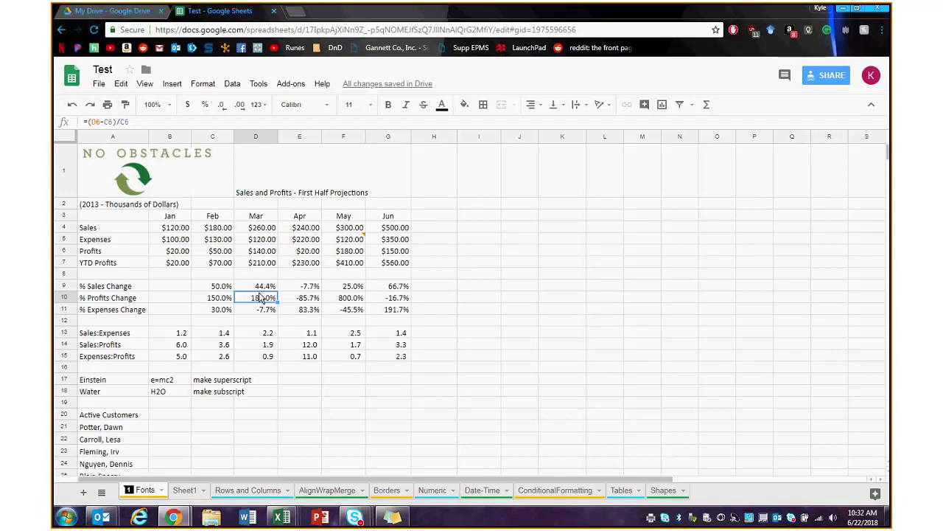
{"action": "key", "text": "Up"}
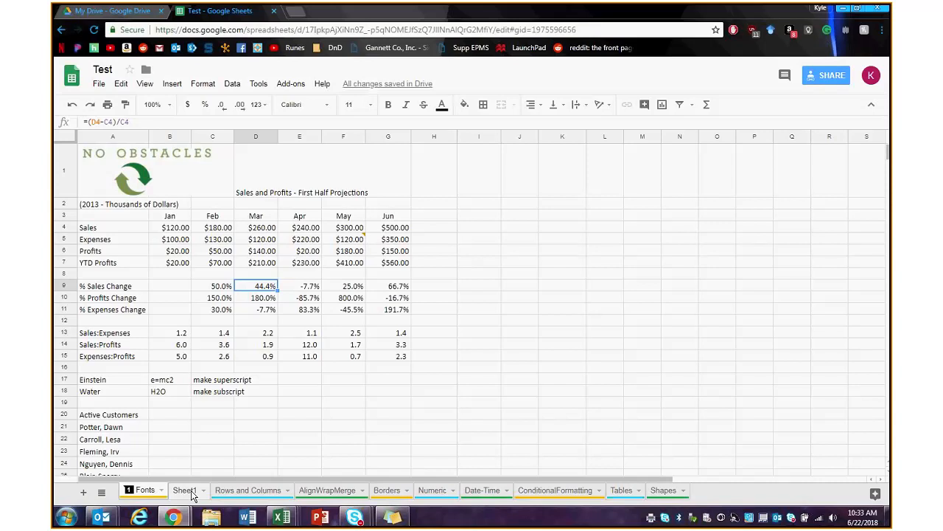
{"action": "left_click", "coordinate": [239, 491]}
{"action": "left_click", "coordinate": [328, 492]}
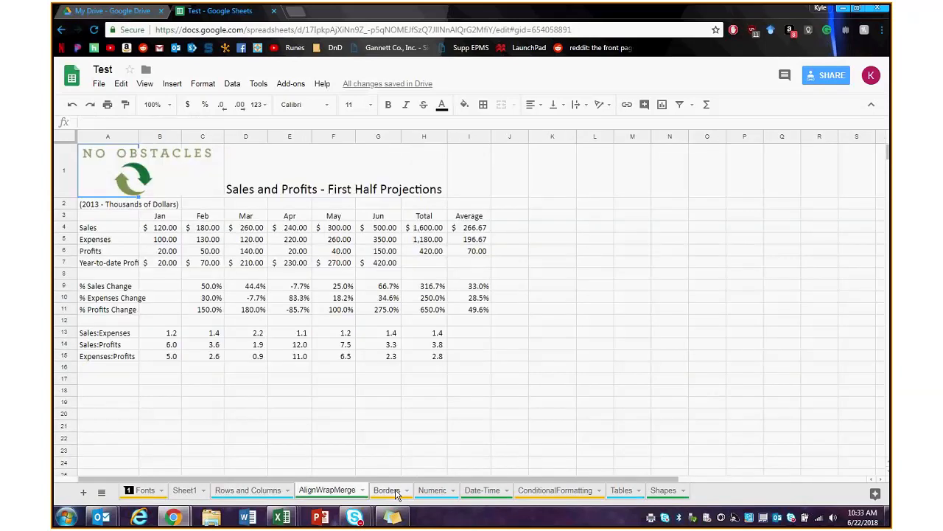
{"action": "left_click", "coordinate": [140, 492]}
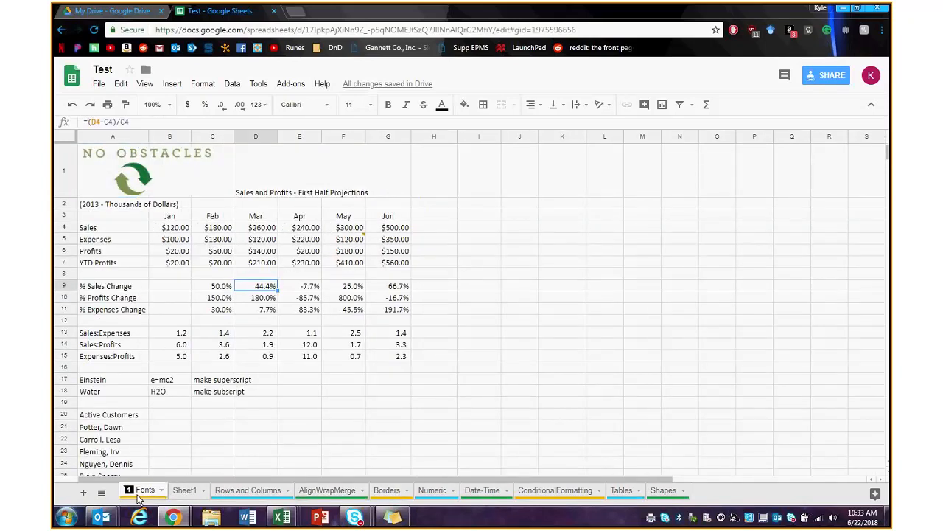
{"action": "left_click", "coordinate": [83, 493]}
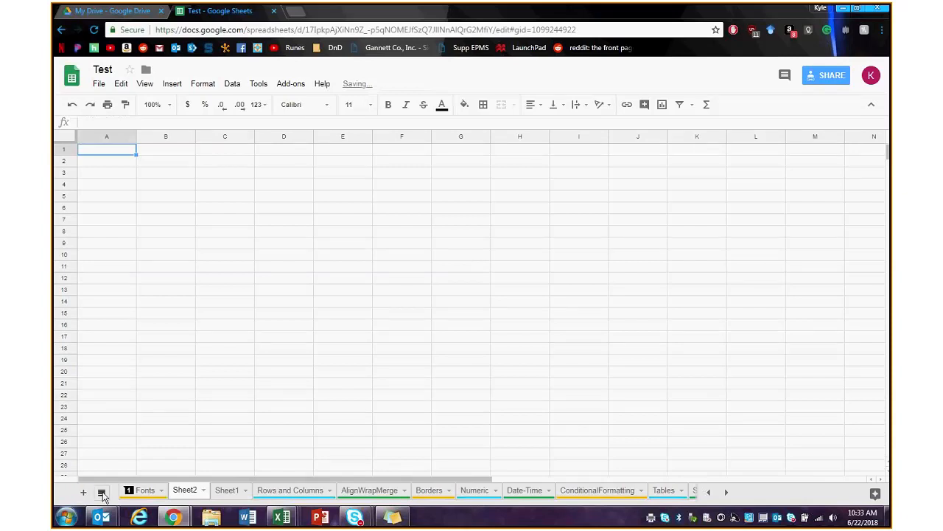
{"action": "right_click", "coordinate": [193, 494]}
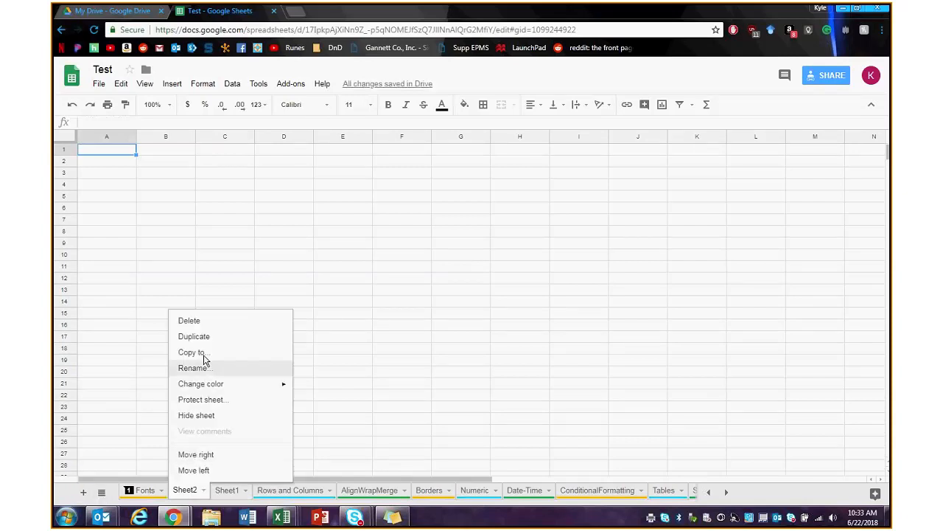
{"action": "left_click", "coordinate": [196, 321]}
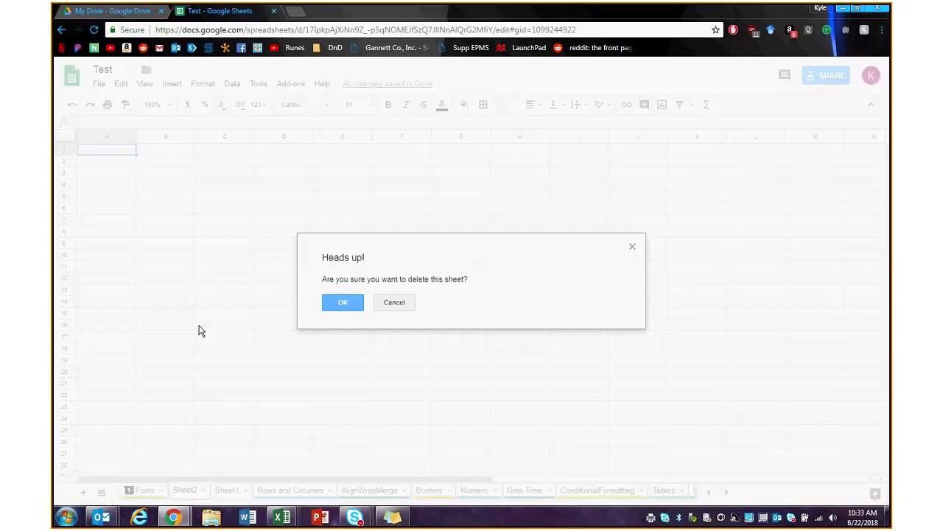
{"action": "left_click", "coordinate": [344, 304]}
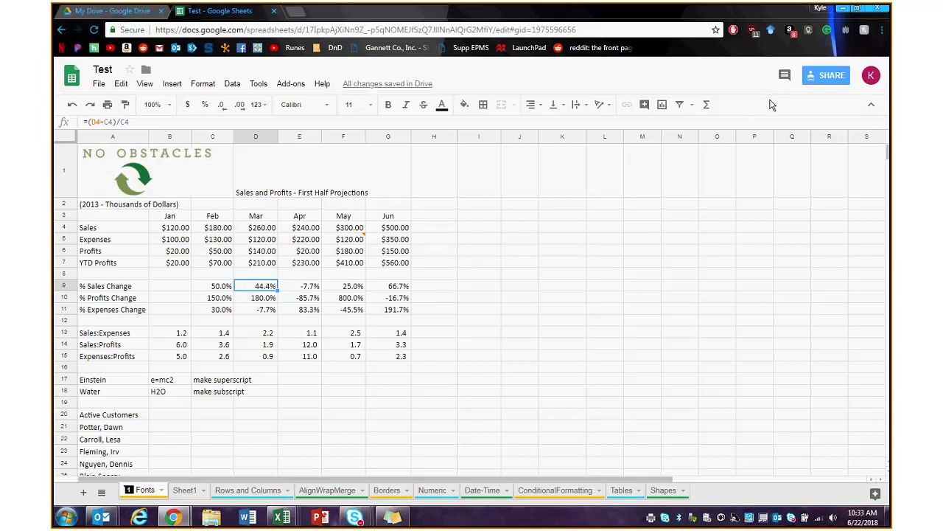
{"action": "left_click", "coordinate": [785, 76]}
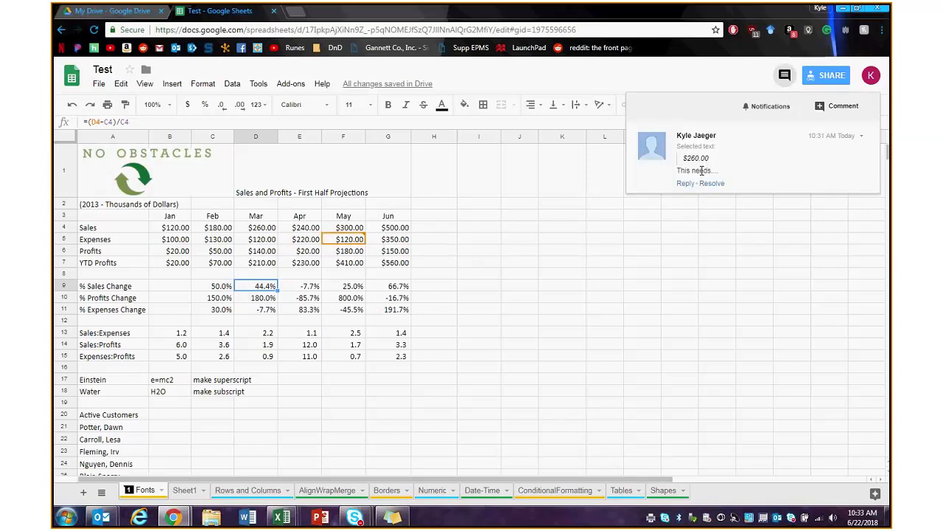
{"action": "left_click", "coordinate": [785, 74]}
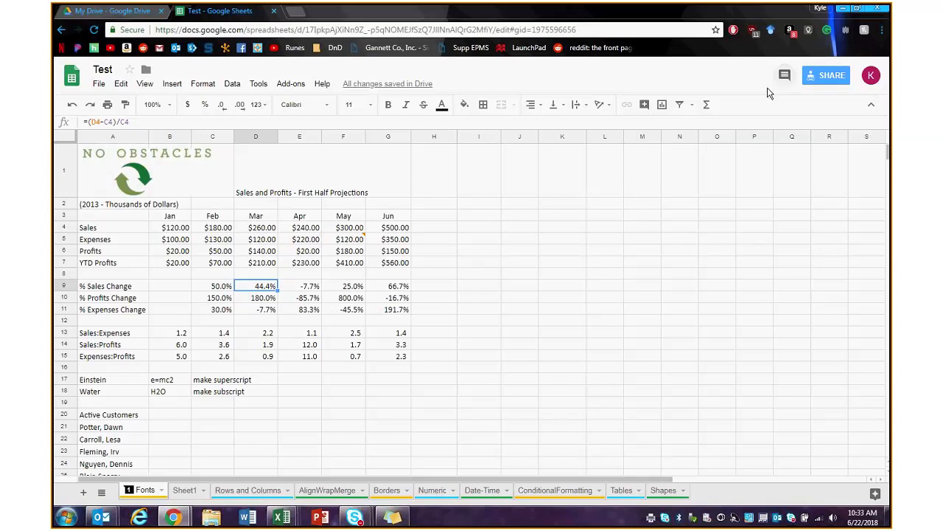